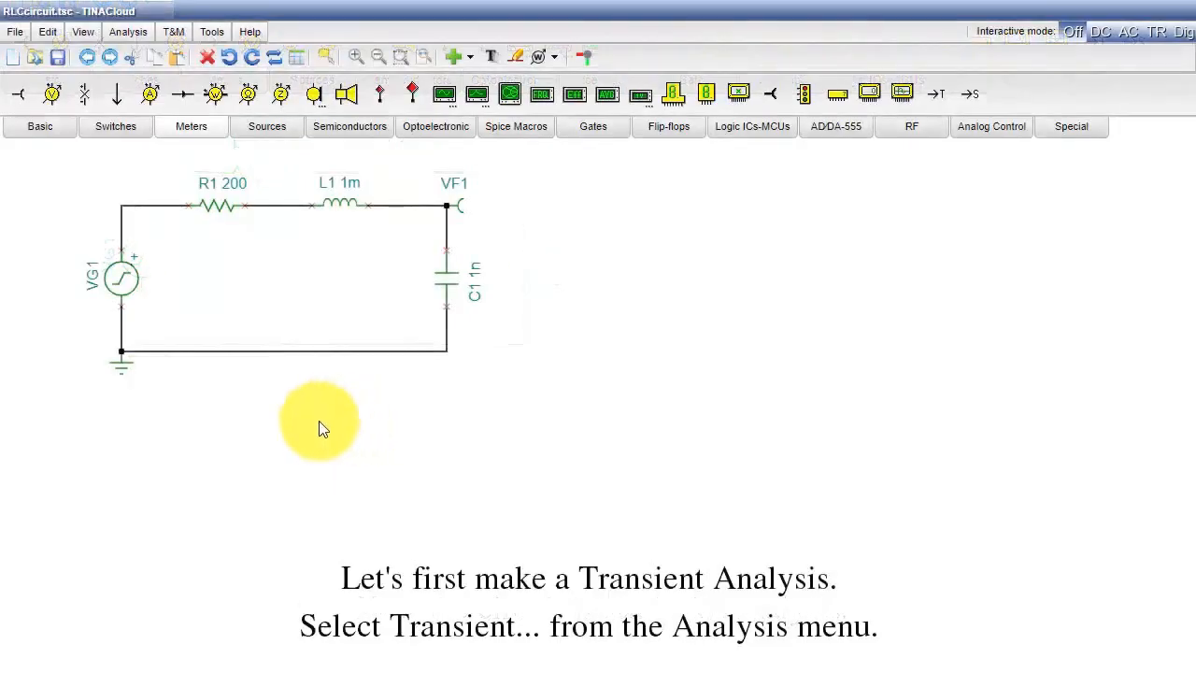
- Run a Transient analysis with End display set to 50u and the start condition set to Zero initial values
{"action": "left_click", "coordinate": [131, 37]}
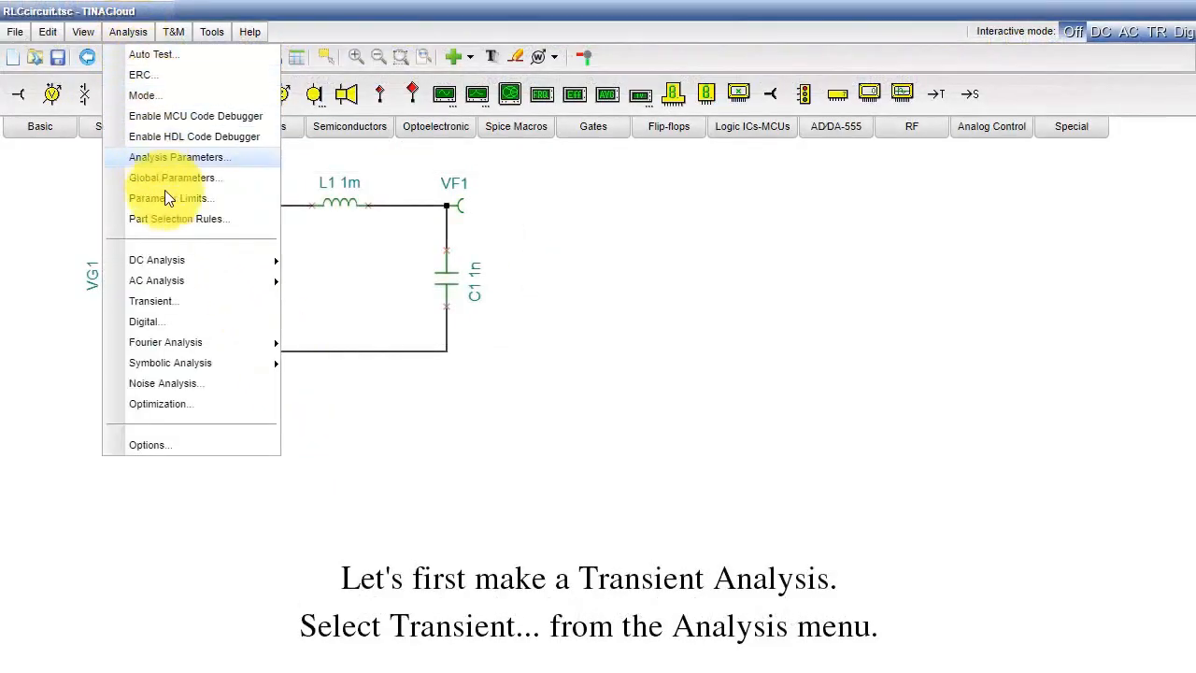
{"action": "left_click", "coordinate": [174, 301]}
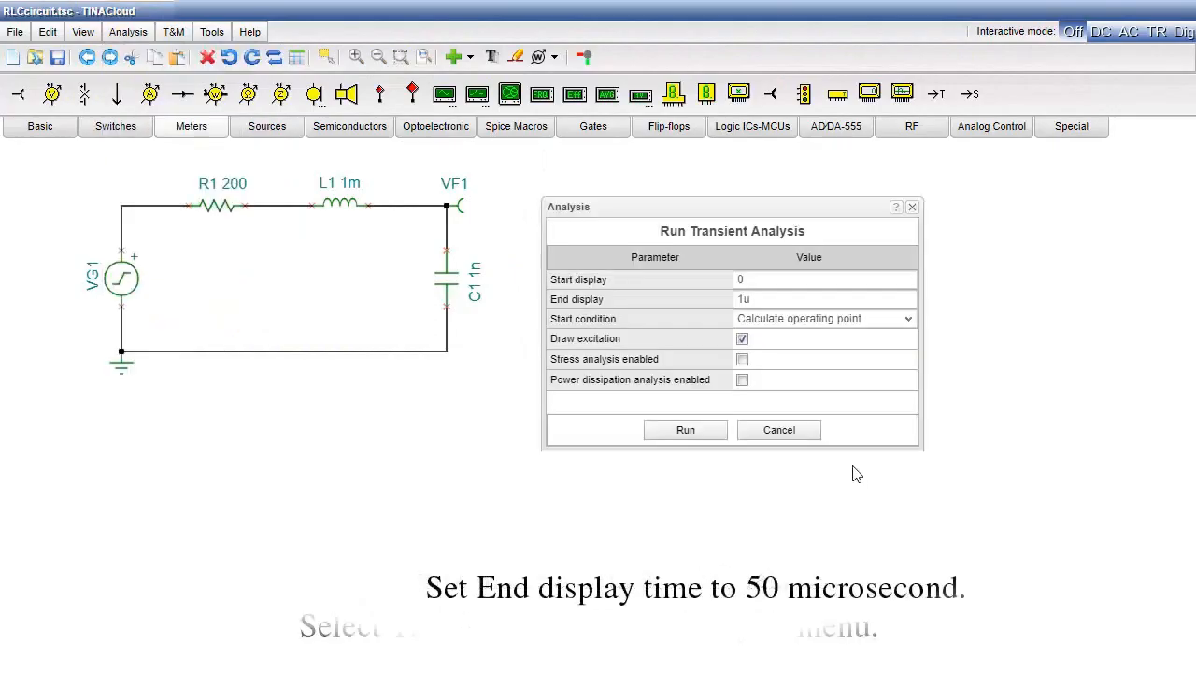
{"action": "left_click", "coordinate": [753, 299]}
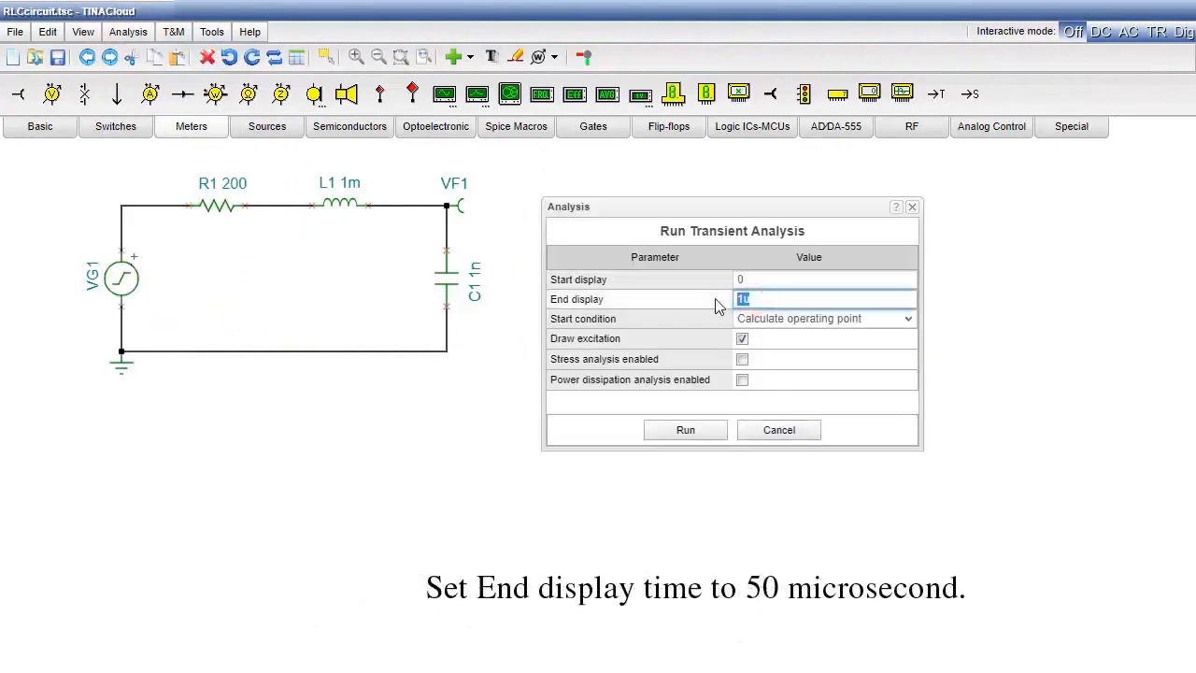
{"action": "type", "text": "50u"}
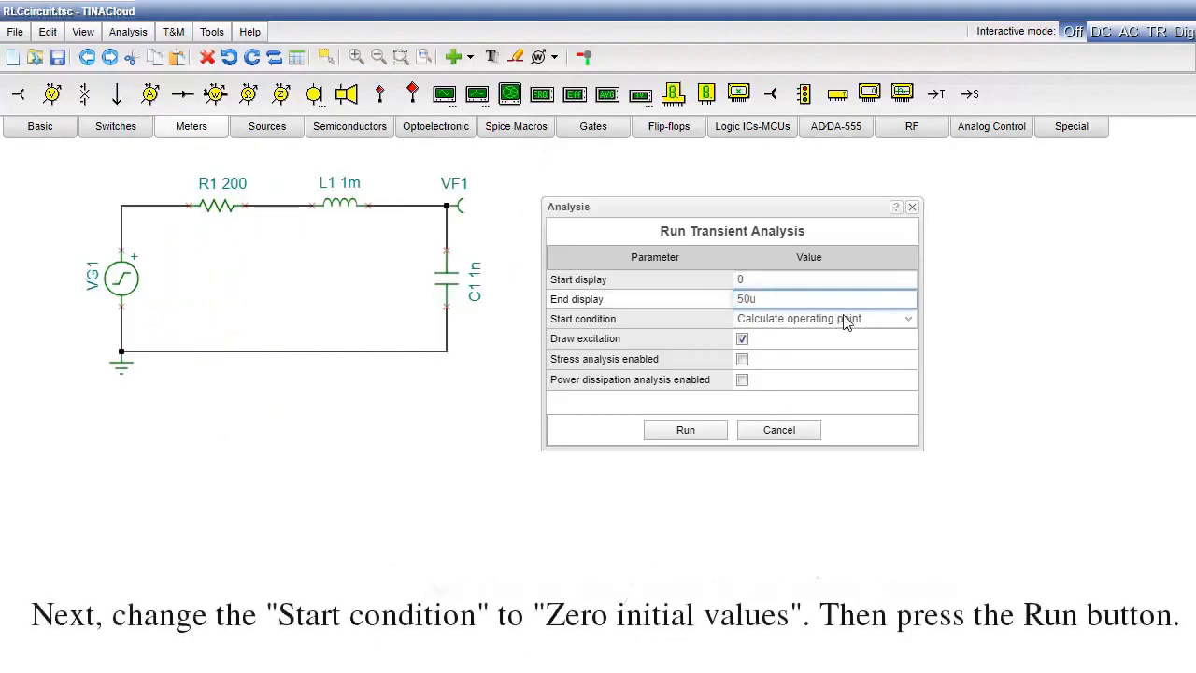
{"action": "left_click", "coordinate": [904, 321]}
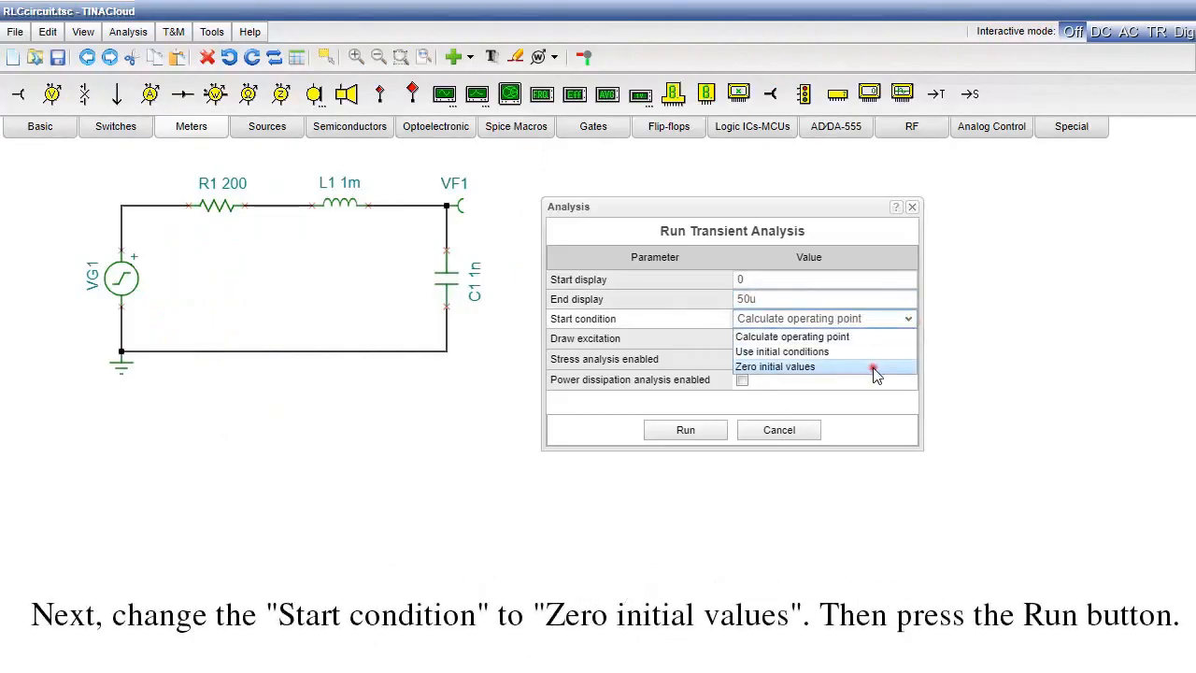
{"action": "left_click", "coordinate": [873, 368]}
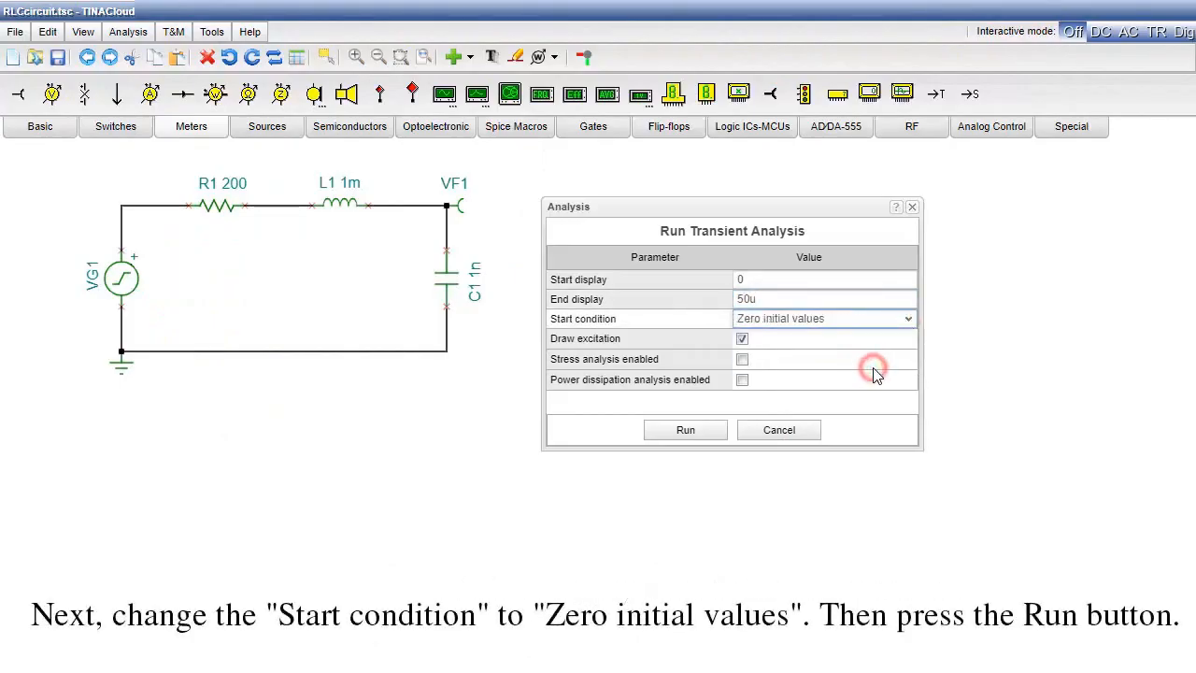
{"action": "left_click", "coordinate": [678, 435]}
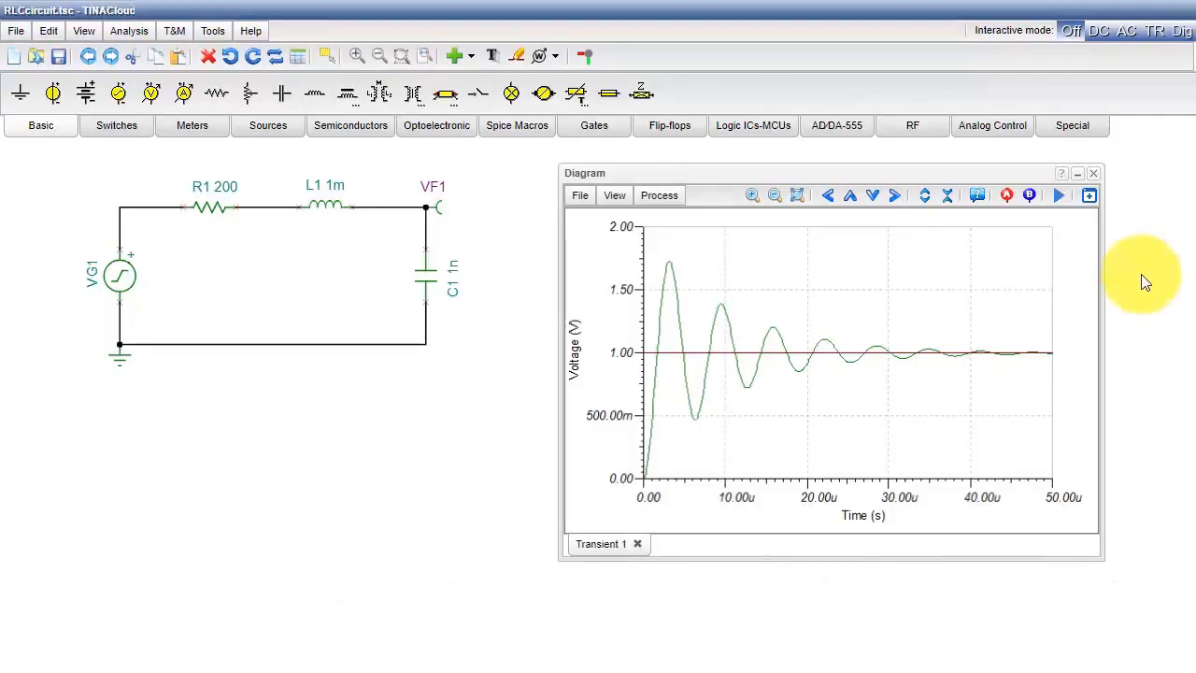
- Close the transient result window and insert its diagram into the schematic beside the RLC circuit
{"action": "left_click", "coordinate": [1094, 172]}
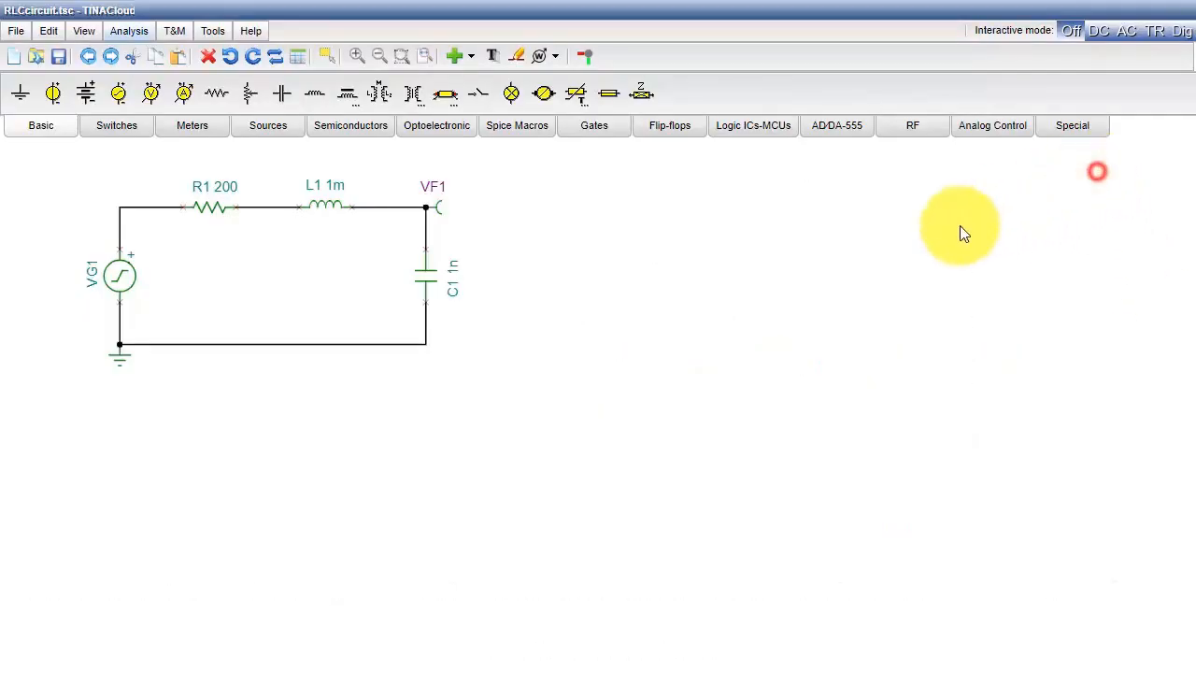
{"action": "left_click", "coordinate": [469, 61]}
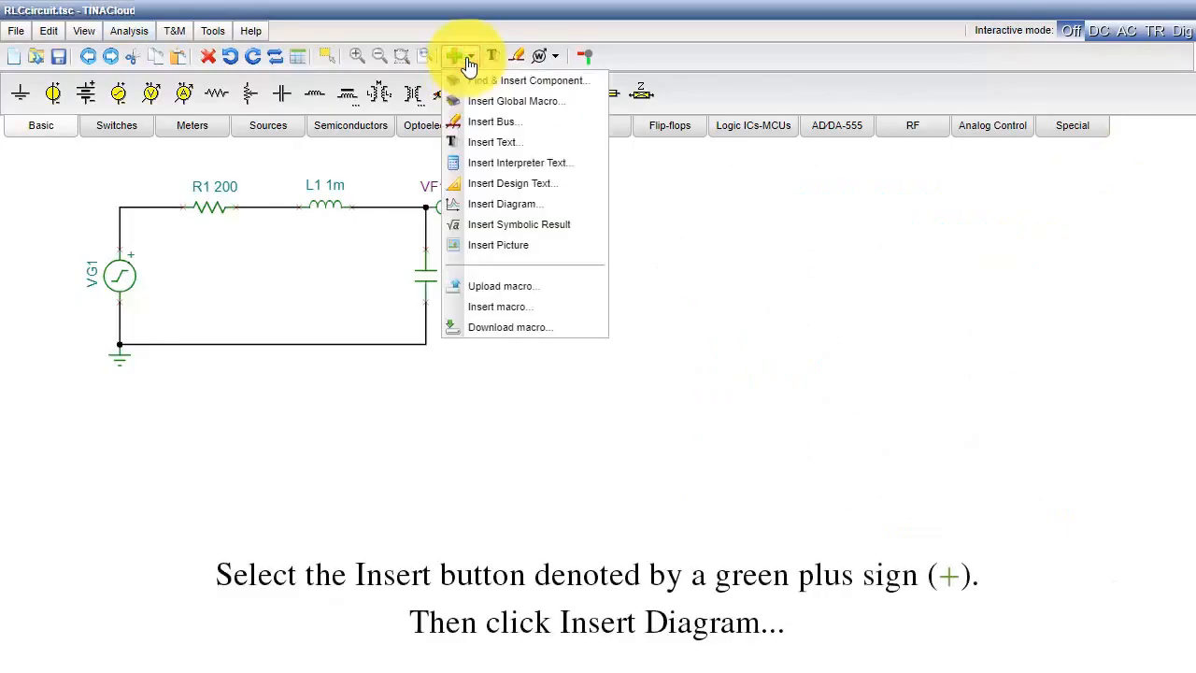
{"action": "left_click", "coordinate": [539, 202]}
{"action": "left_click", "coordinate": [656, 340]}
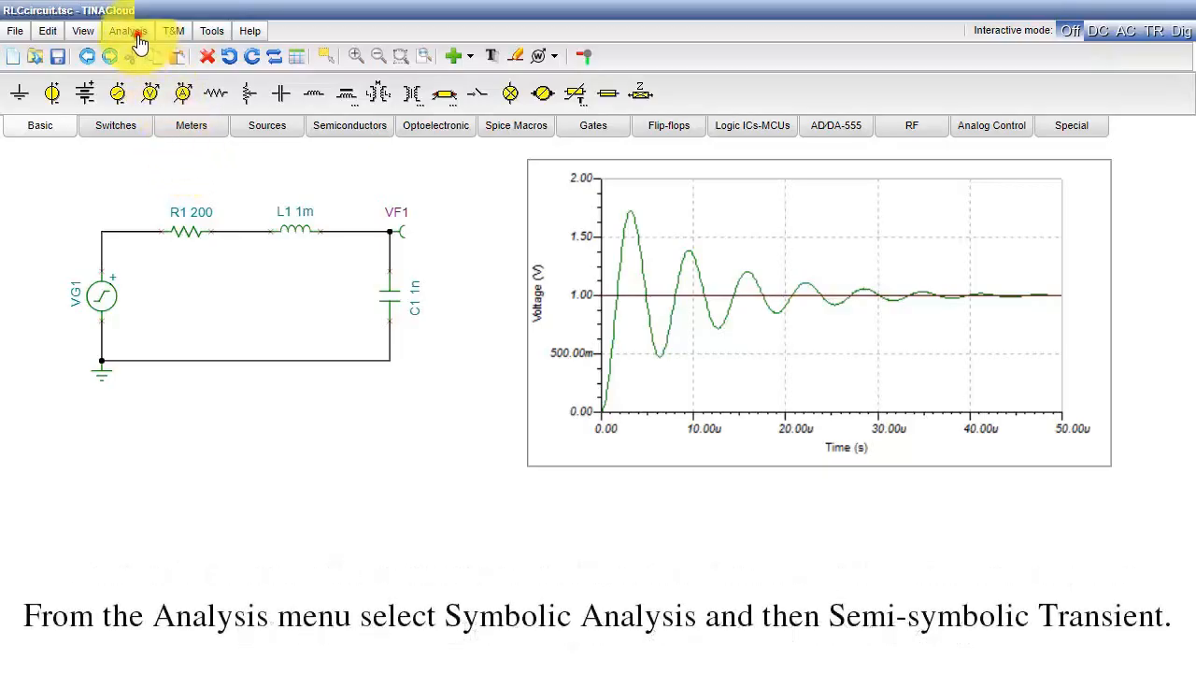
- Run the Semi-symbolic Transient analysis, draw a diagram from its formula, and close both result windows
{"action": "left_click", "coordinate": [135, 38]}
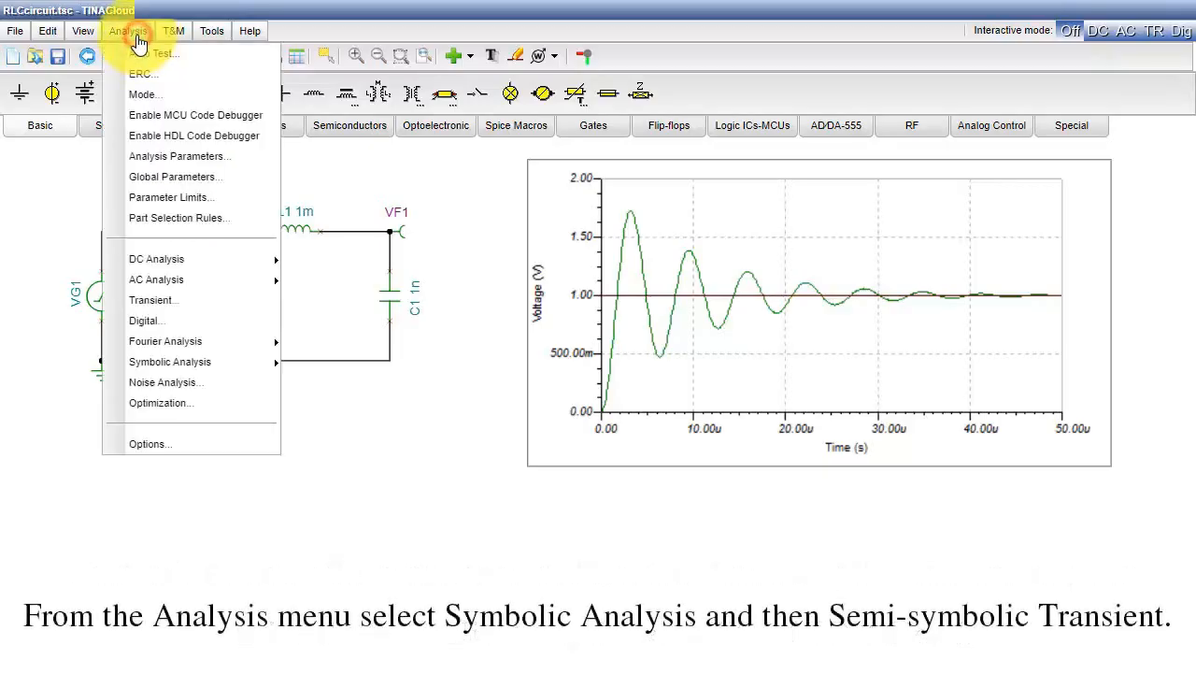
{"action": "mouse_move", "coordinate": [239, 361]}
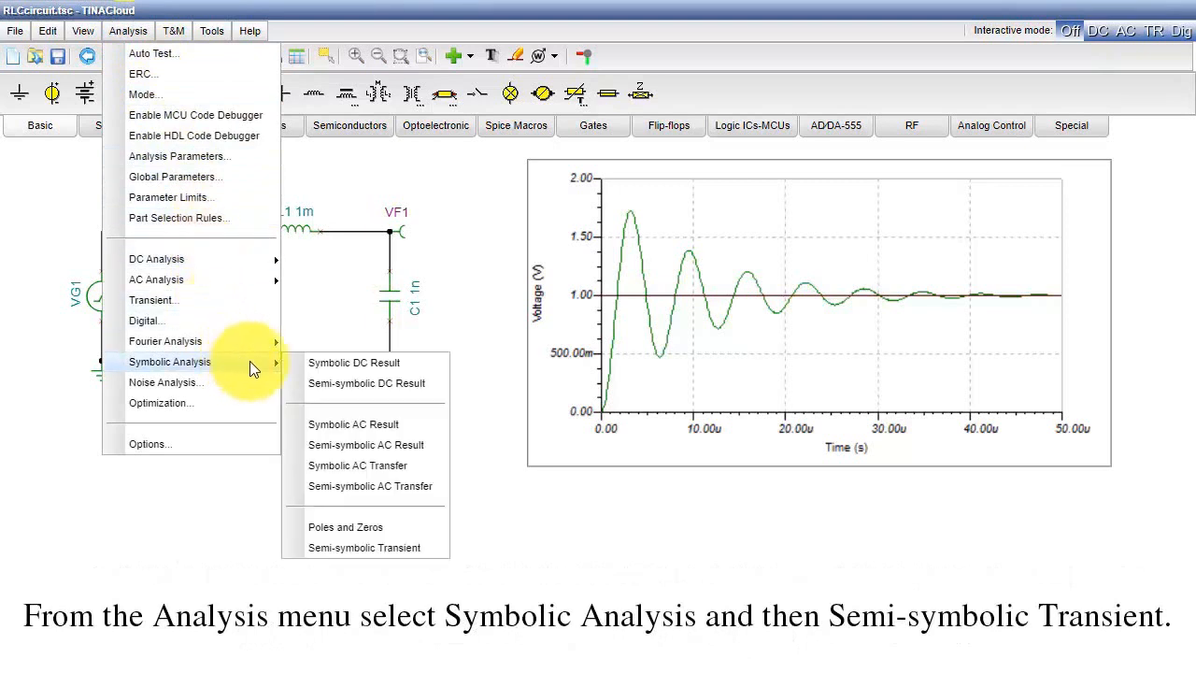
{"action": "left_click", "coordinate": [414, 549]}
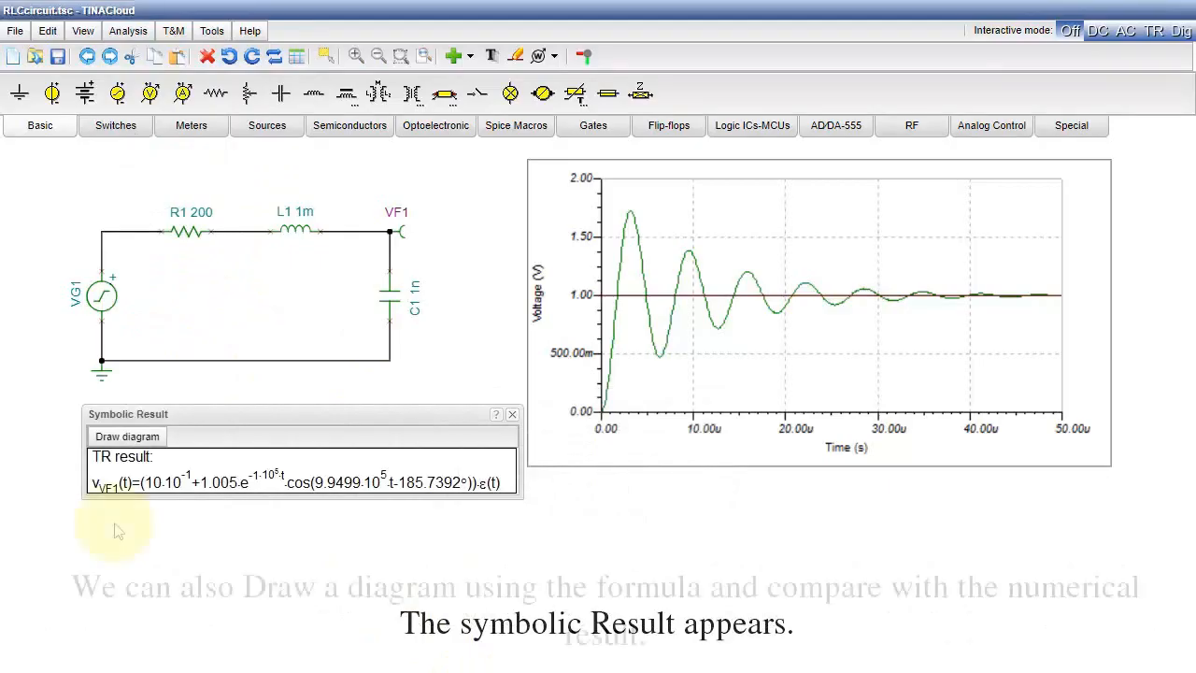
{"action": "left_click", "coordinate": [119, 443]}
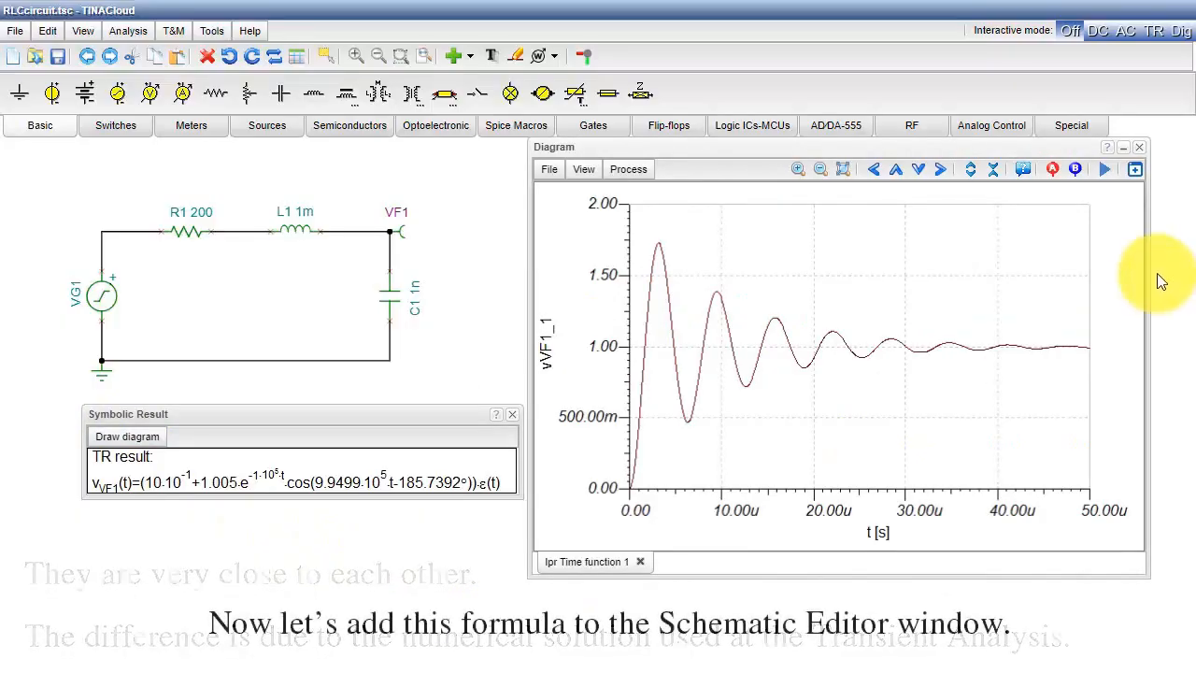
{"action": "left_click", "coordinate": [1139, 147]}
{"action": "left_click", "coordinate": [512, 414]}
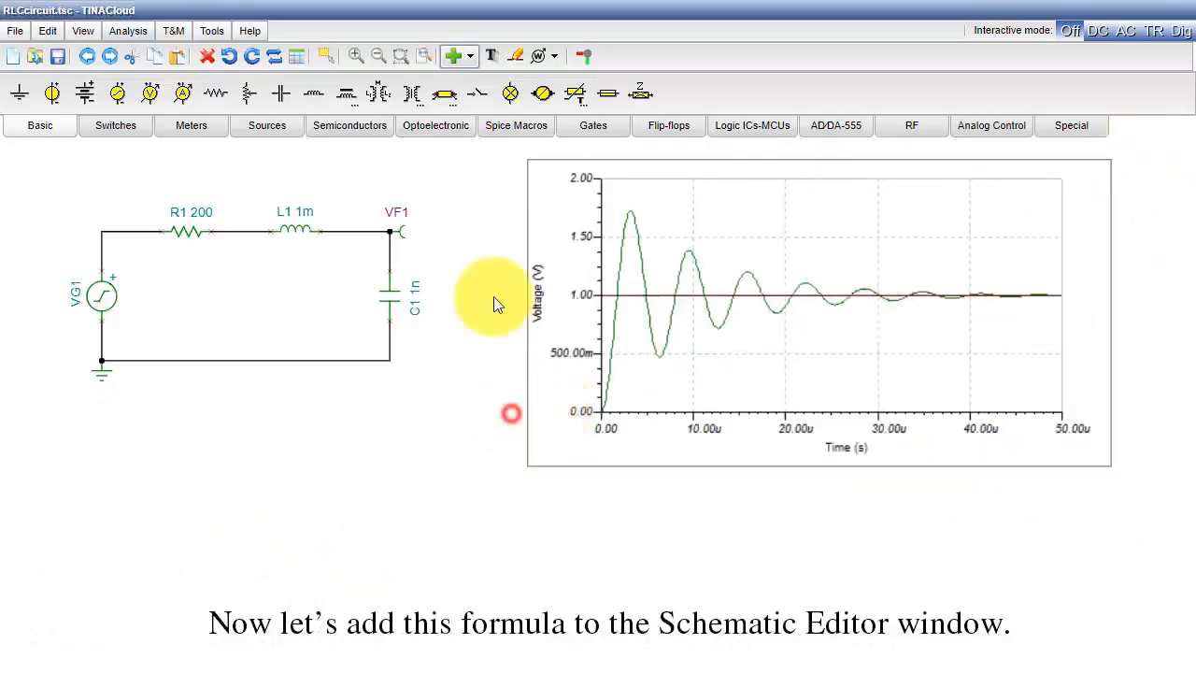
- Insert the symbolic transient result below the diagram in the schematic and give its text a solid border
{"action": "left_click", "coordinate": [470, 56]}
{"action": "left_click", "coordinate": [551, 225]}
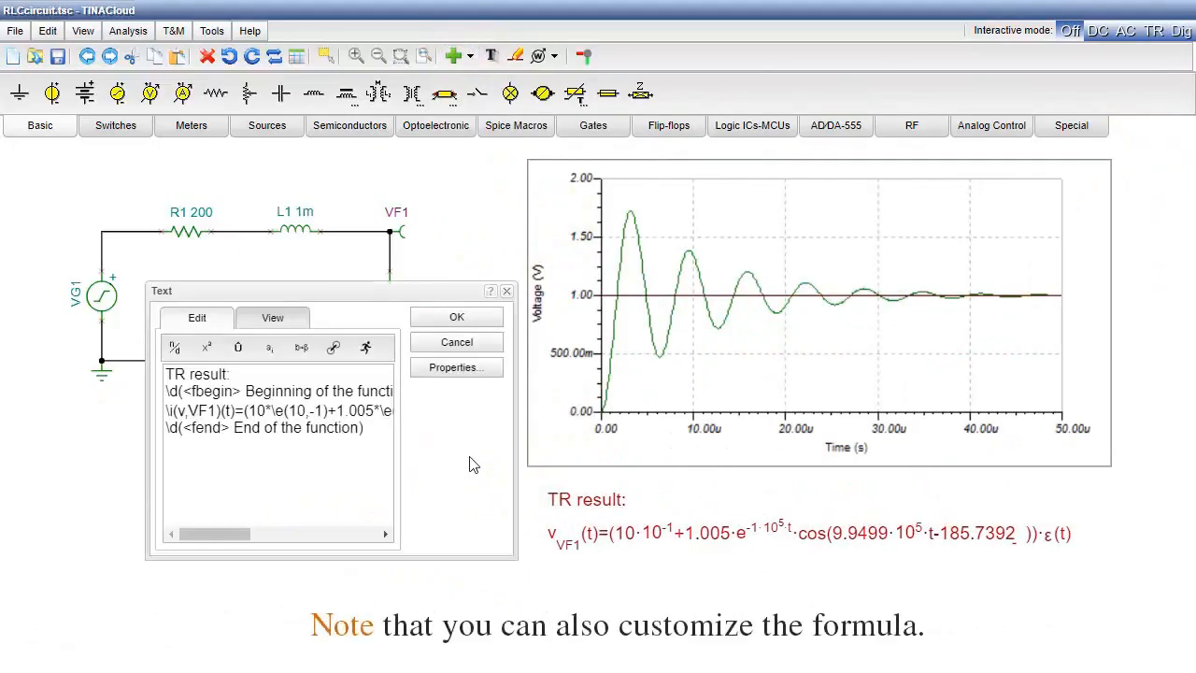
{"action": "left_click", "coordinate": [456, 367]}
{"action": "left_click", "coordinate": [572, 538]}
{"action": "left_click", "coordinate": [538, 579]}
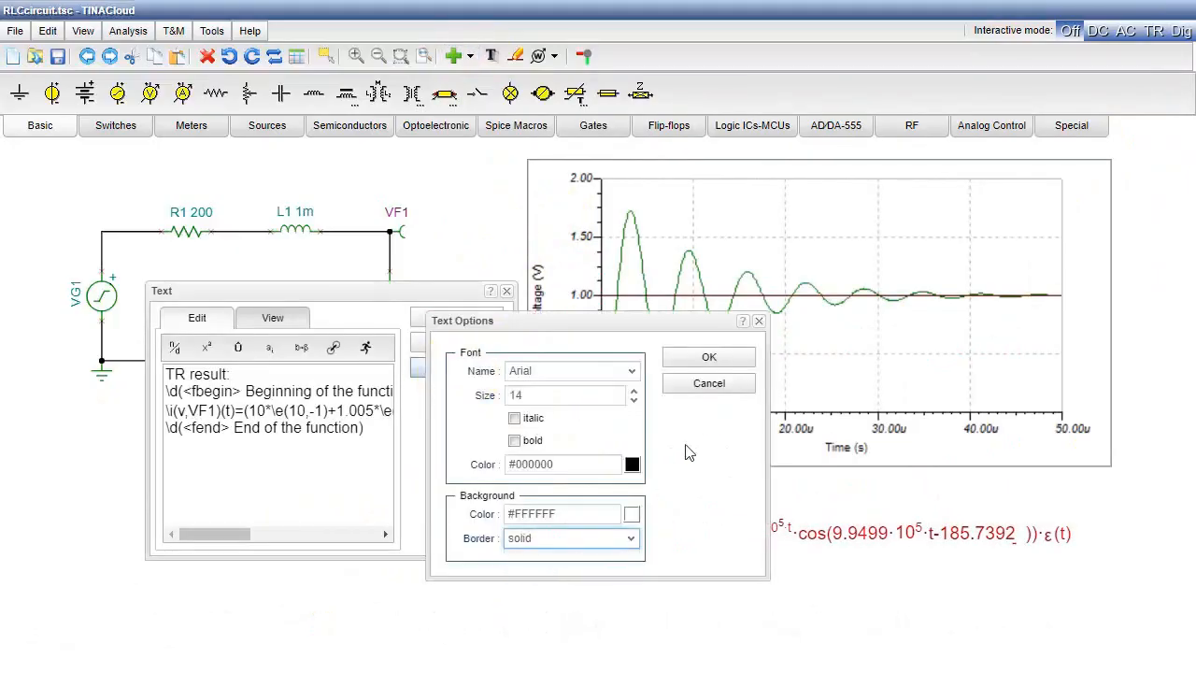
{"action": "left_click", "coordinate": [717, 362]}
{"action": "left_click", "coordinate": [496, 317]}
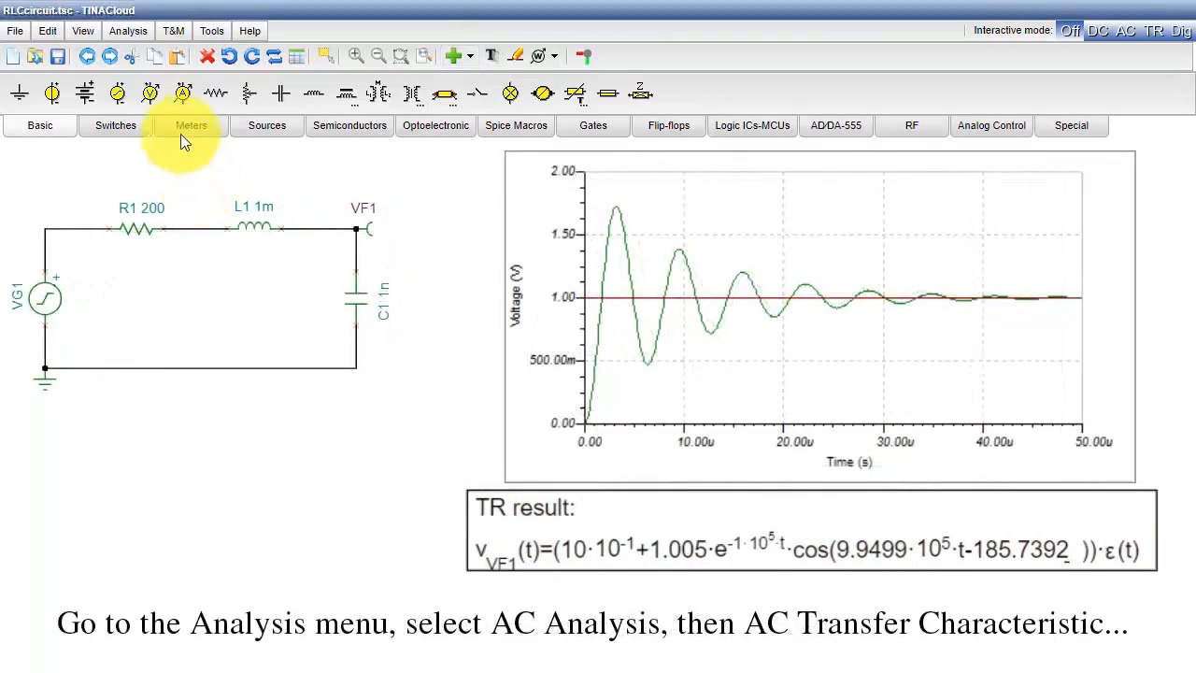
- Run the AC Transfer Characteristic analysis from 1k to 1M with 500 points and a logarithmic sweep
{"action": "left_click", "coordinate": [129, 32]}
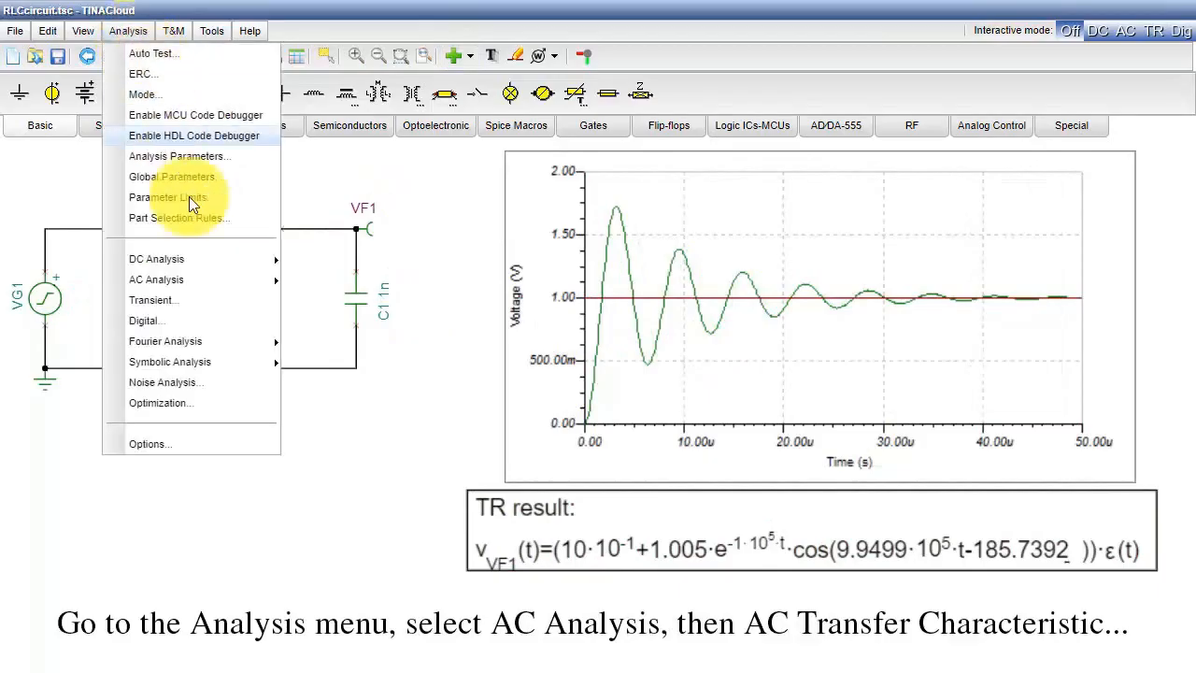
{"action": "mouse_move", "coordinate": [223, 285]}
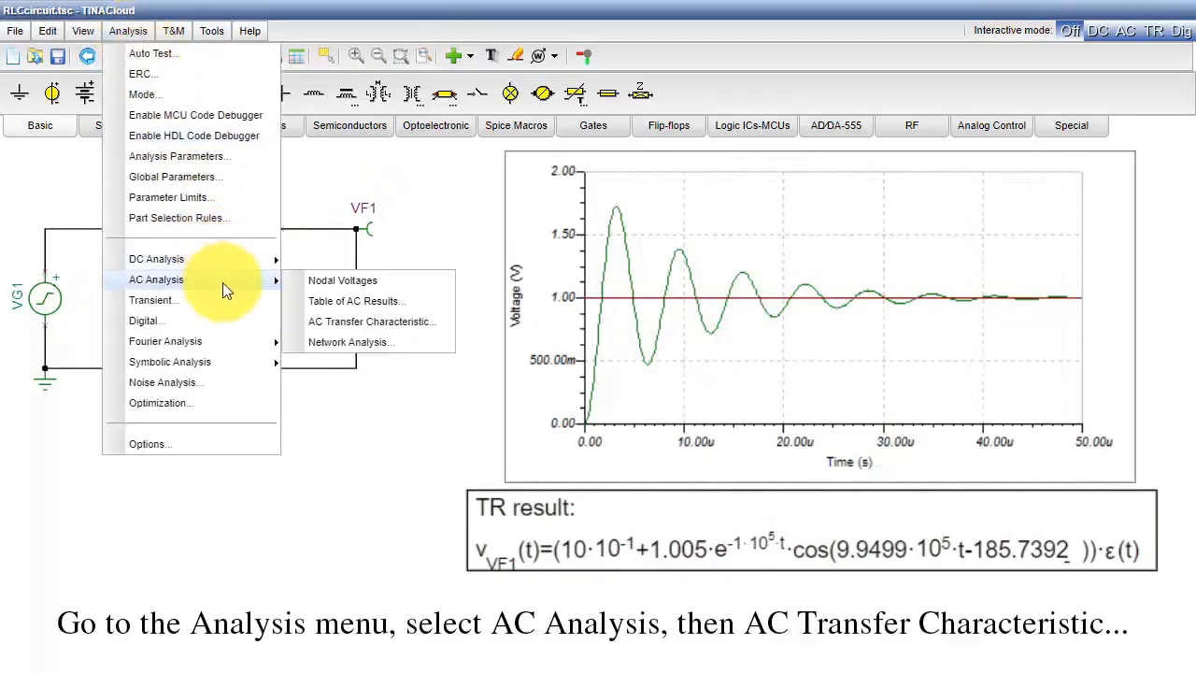
{"action": "left_click", "coordinate": [351, 329]}
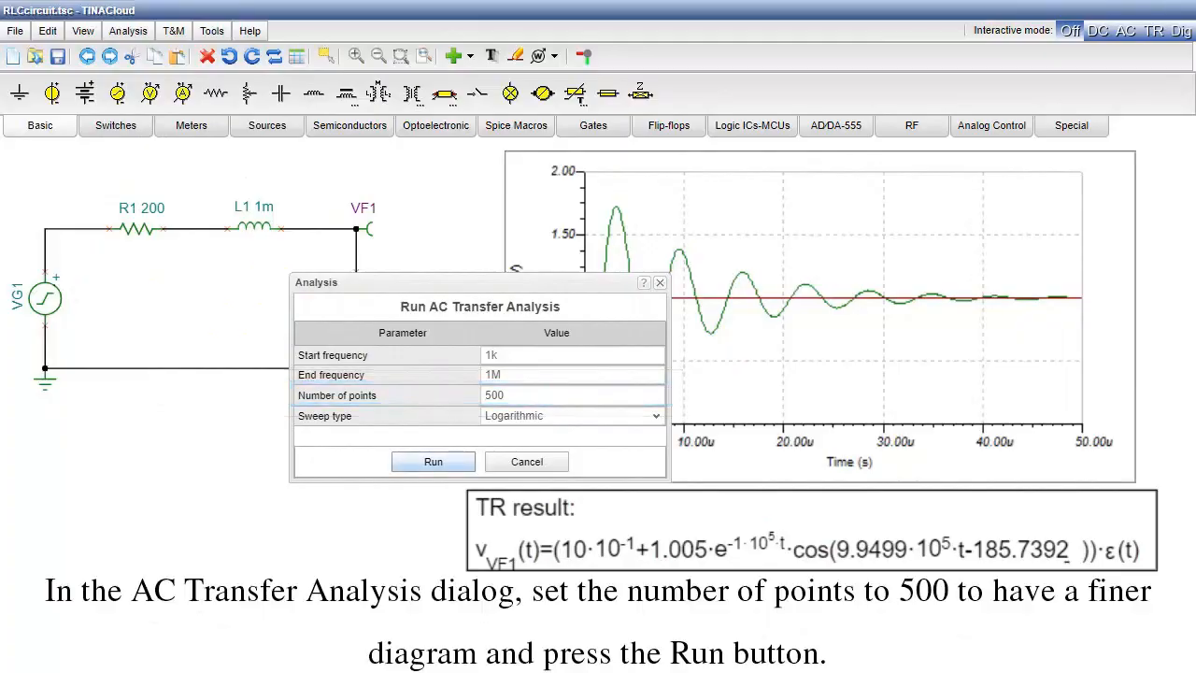
{"action": "left_click", "coordinate": [426, 469]}
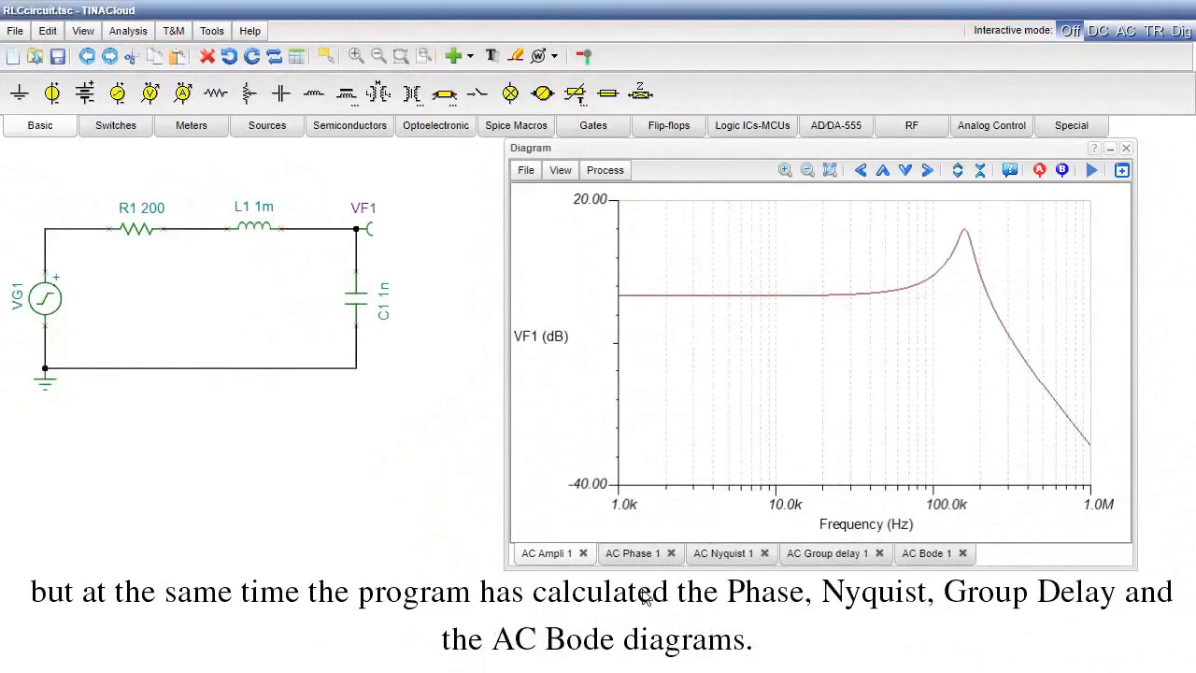
- Examine the AC Phase, Nyquist, Group delay and Bode diagrams of the transfer analysis
{"action": "left_click", "coordinate": [639, 554]}
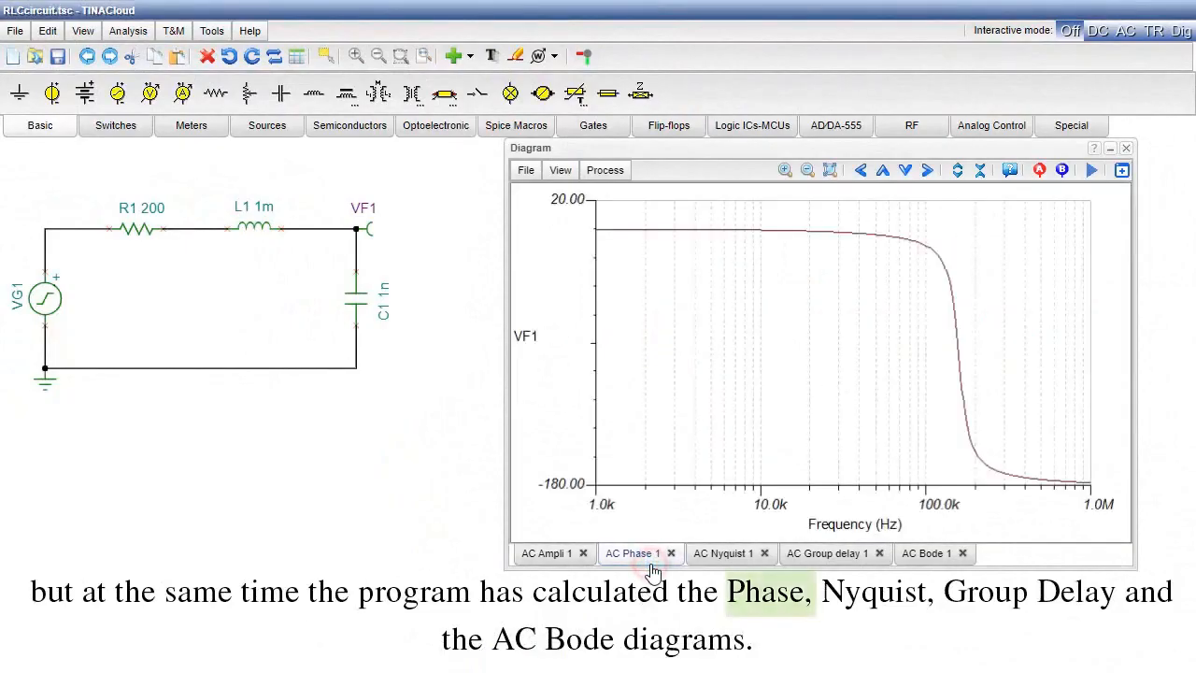
{"action": "left_click", "coordinate": [734, 555]}
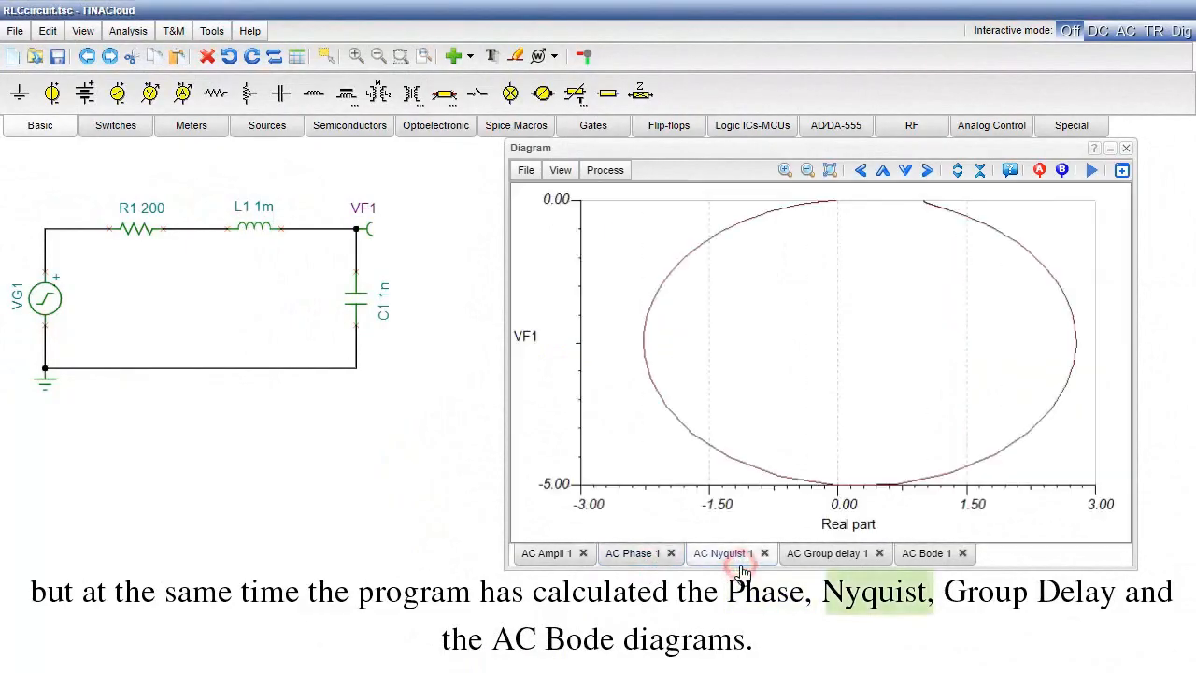
{"action": "left_click", "coordinate": [834, 566]}
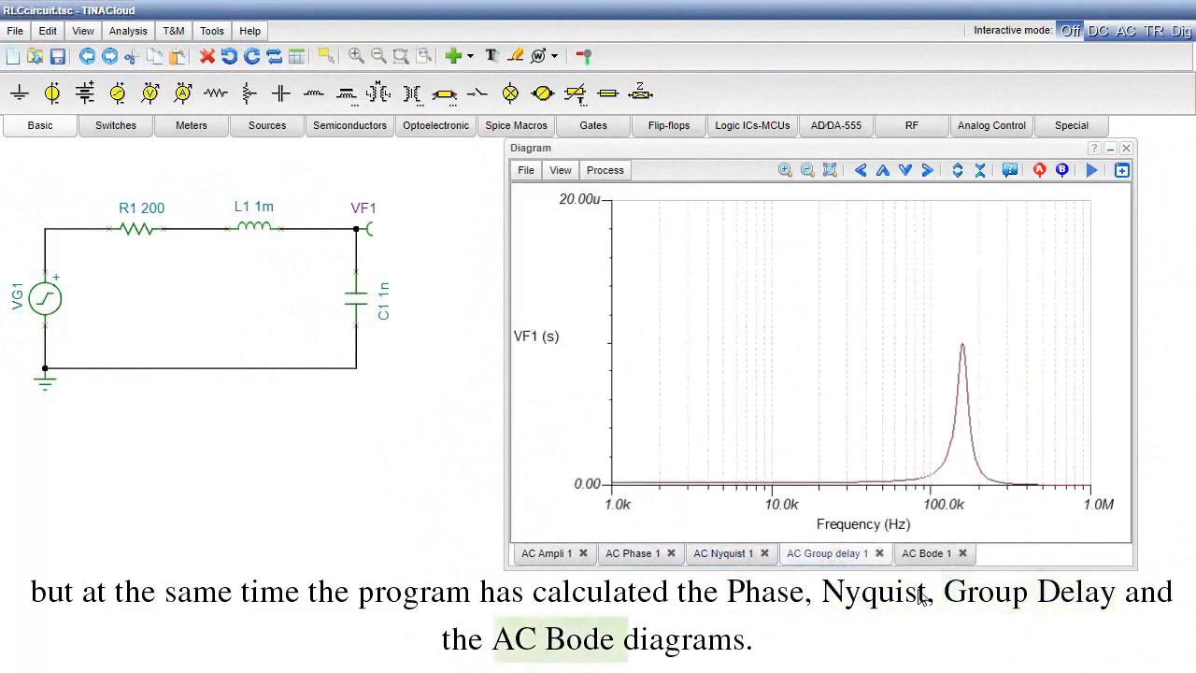
{"action": "left_click", "coordinate": [926, 554]}
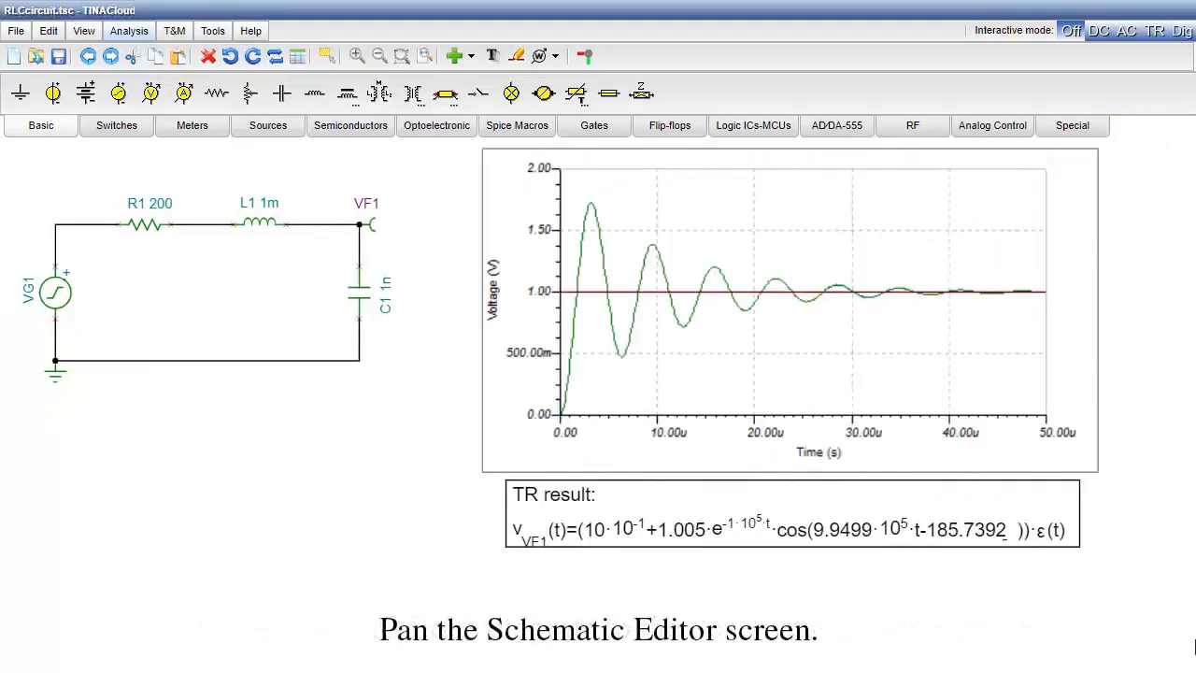
- Insert the AC Bode diagram into the schematic below the framed TR result
{"action": "scroll", "coordinate": [1168, 574], "scroll_direction": "down", "scroll_amount": 5}
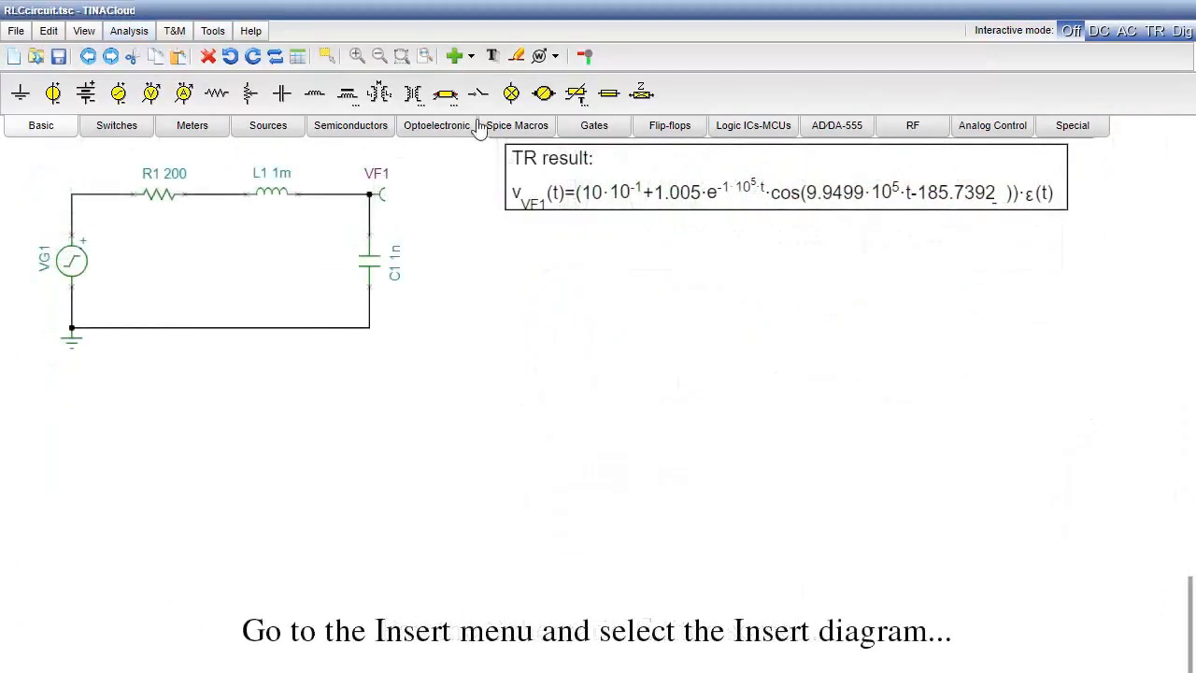
{"action": "left_click", "coordinate": [470, 58]}
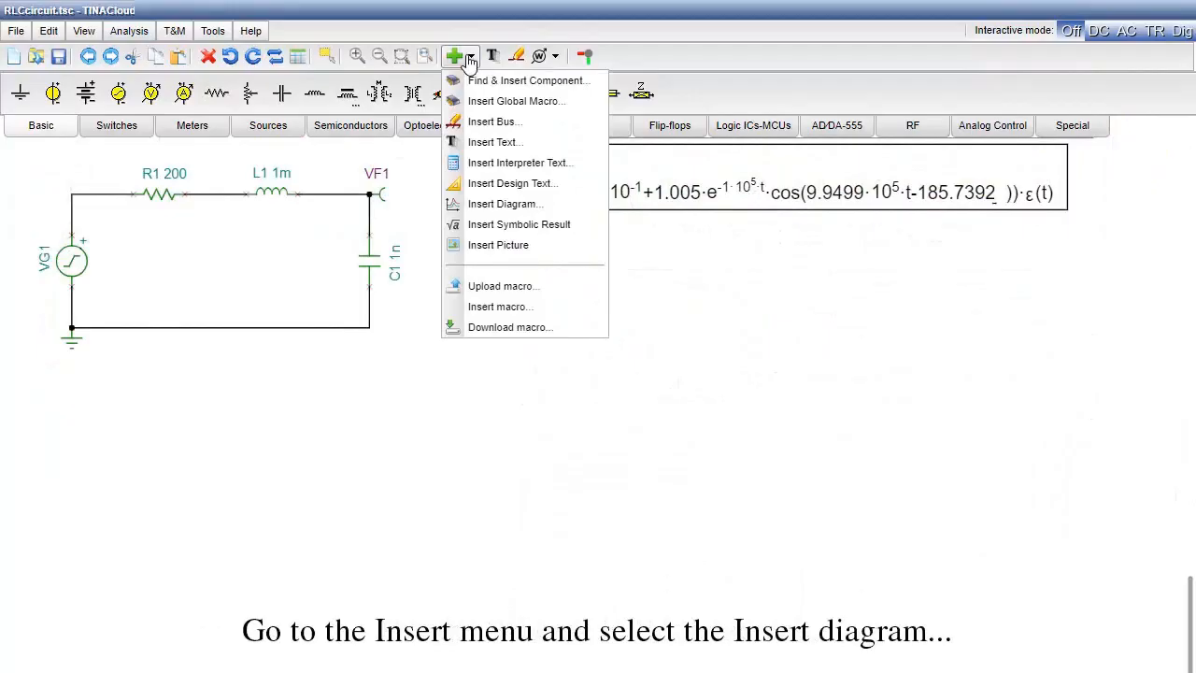
{"action": "left_click", "coordinate": [525, 205]}
{"action": "left_click", "coordinate": [533, 412]}
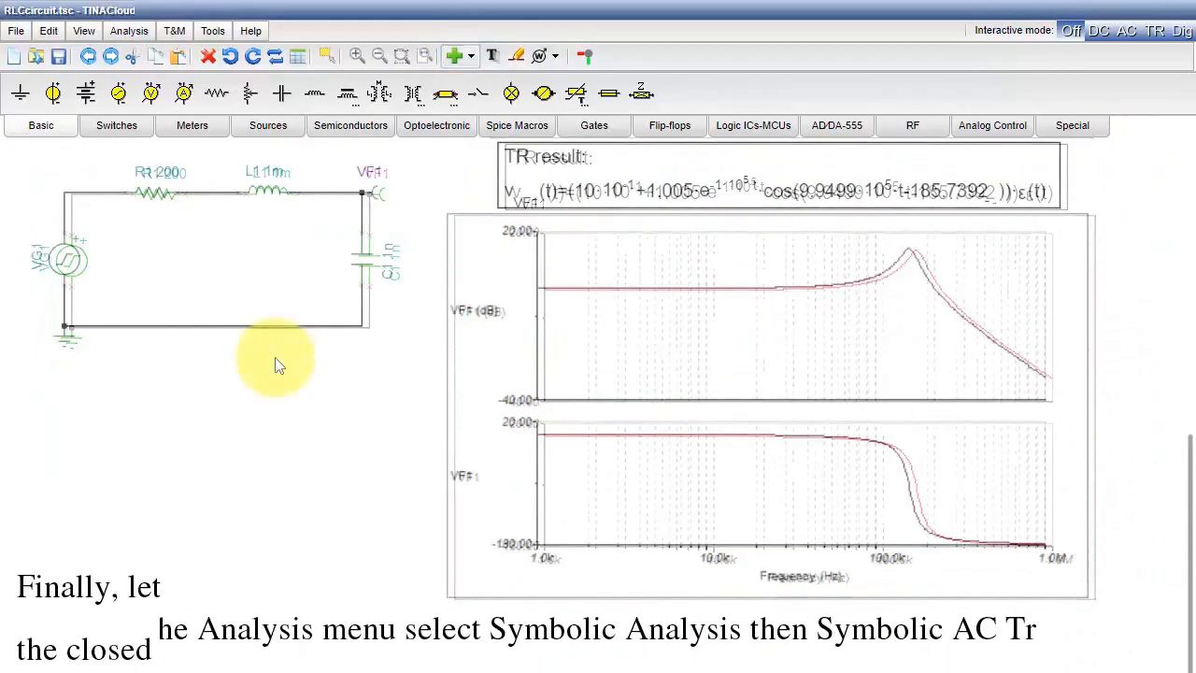
- Run the Symbolic AC Transfer analysis and insert the resulting transfer function into the schematic
{"action": "left_click", "coordinate": [127, 30]}
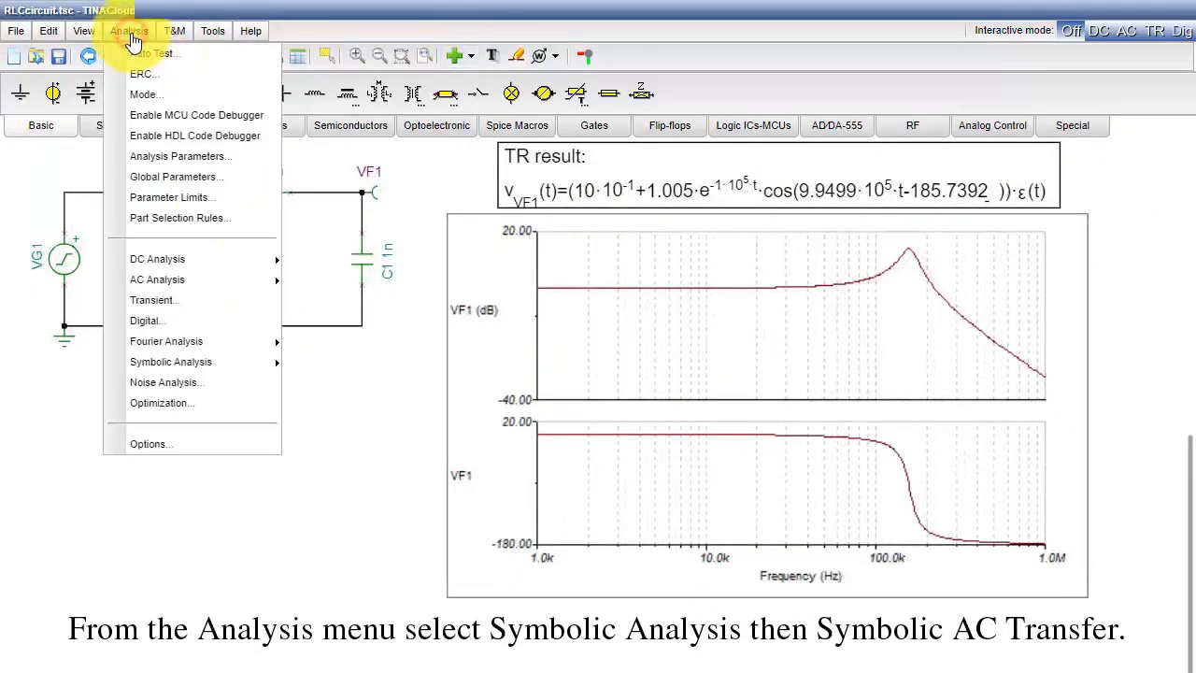
{"action": "mouse_move", "coordinate": [209, 362]}
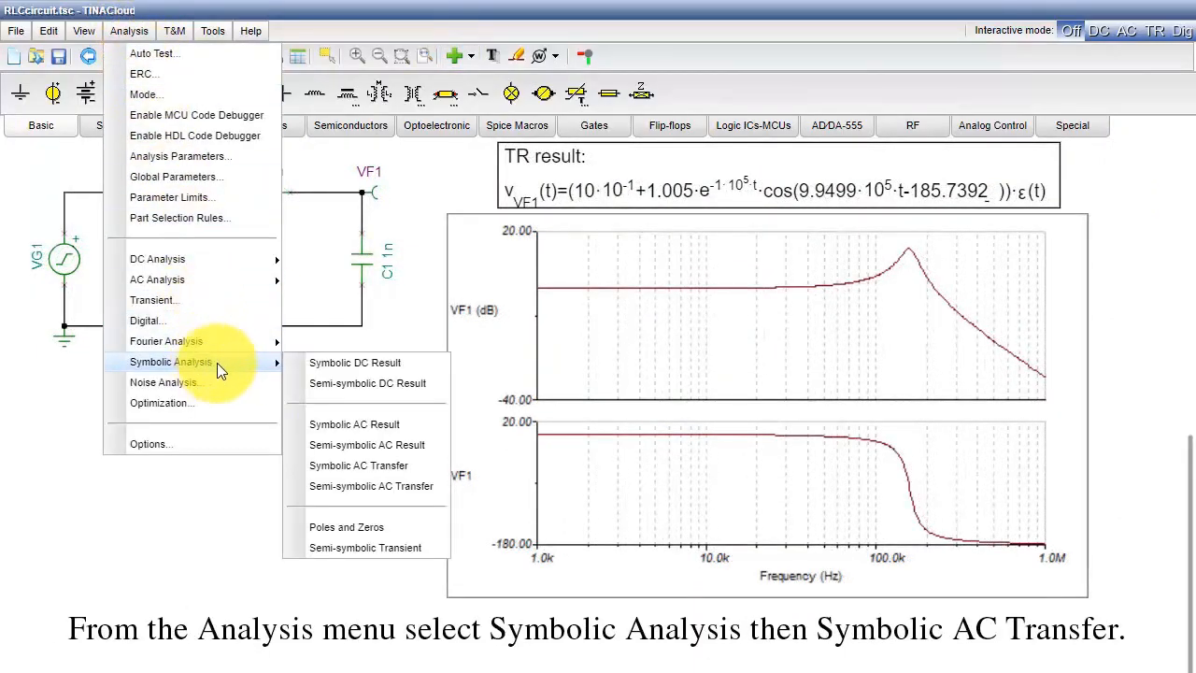
{"action": "left_click", "coordinate": [375, 470]}
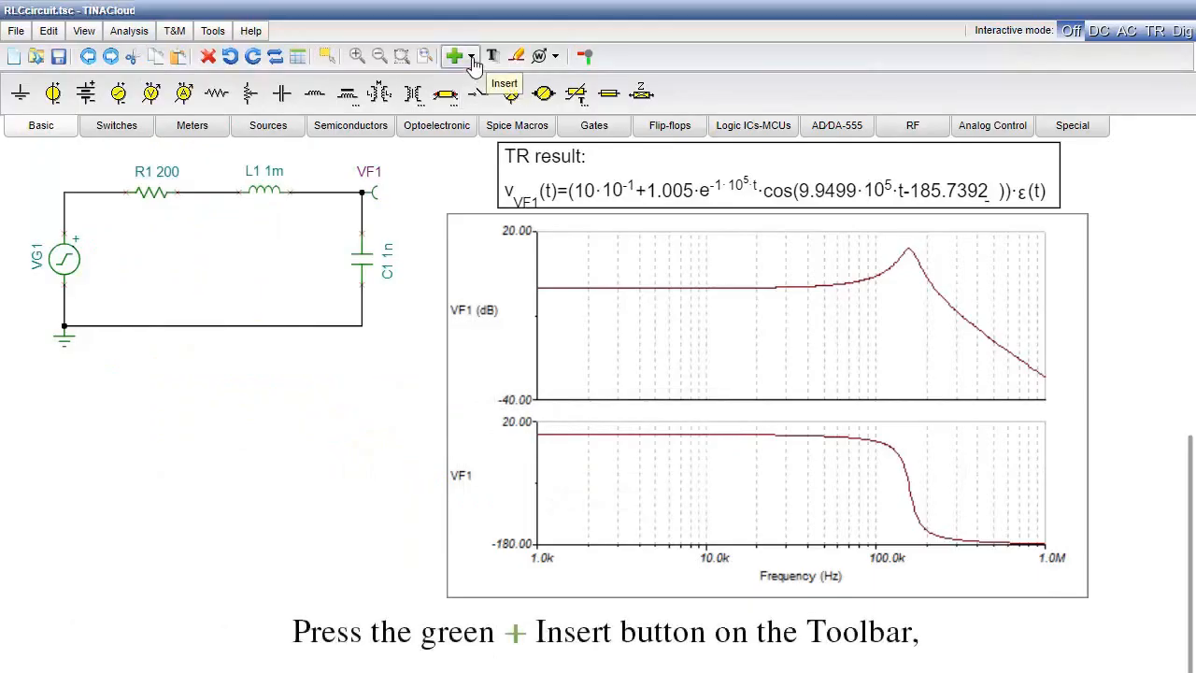
{"action": "left_click", "coordinate": [472, 60]}
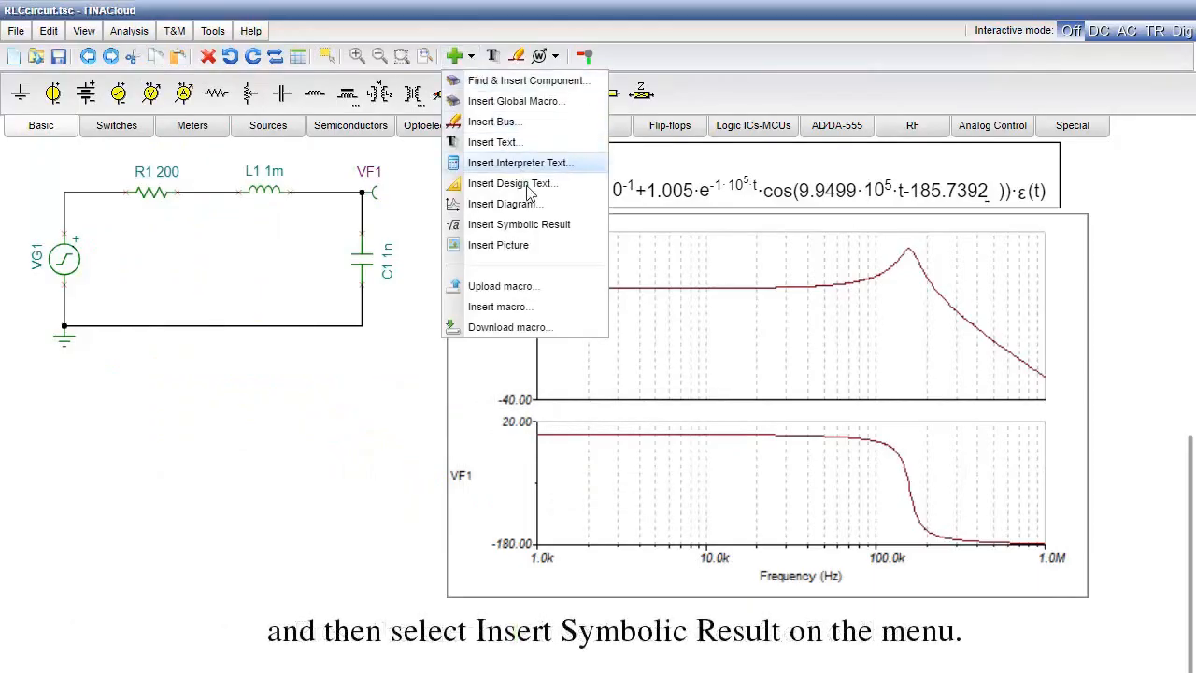
{"action": "left_click", "coordinate": [539, 227]}
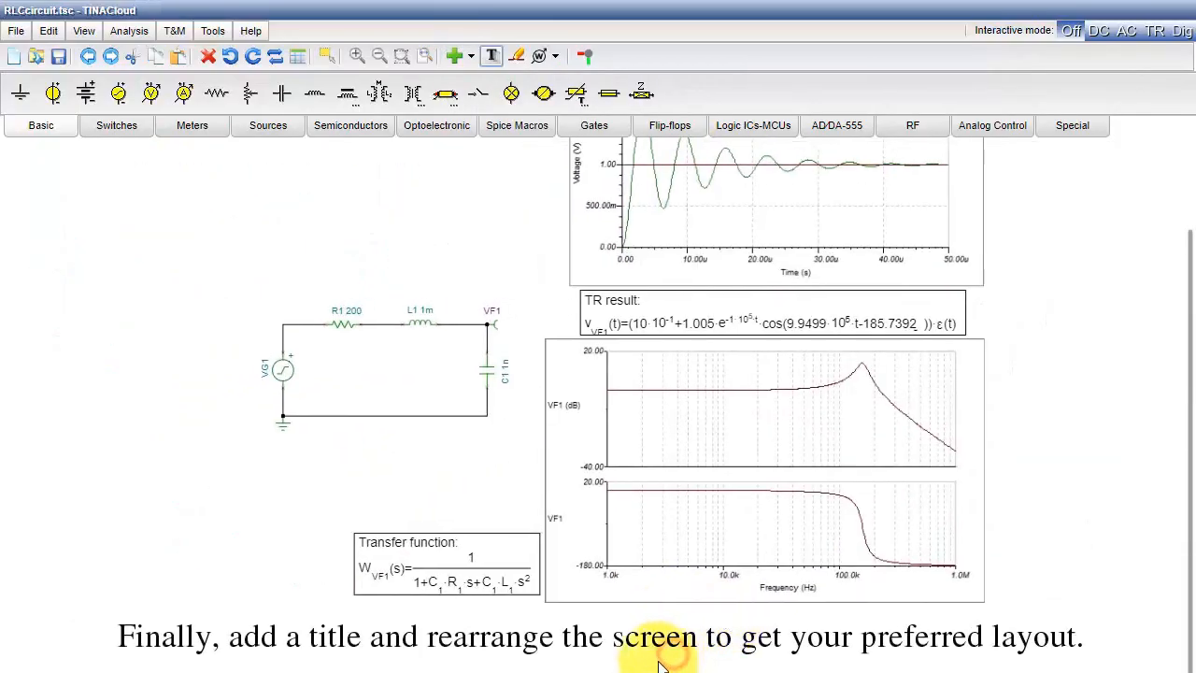
- Add the text "RLC CIRCUIT" to the schematic as a title
{"action": "left_click", "coordinate": [493, 56]}
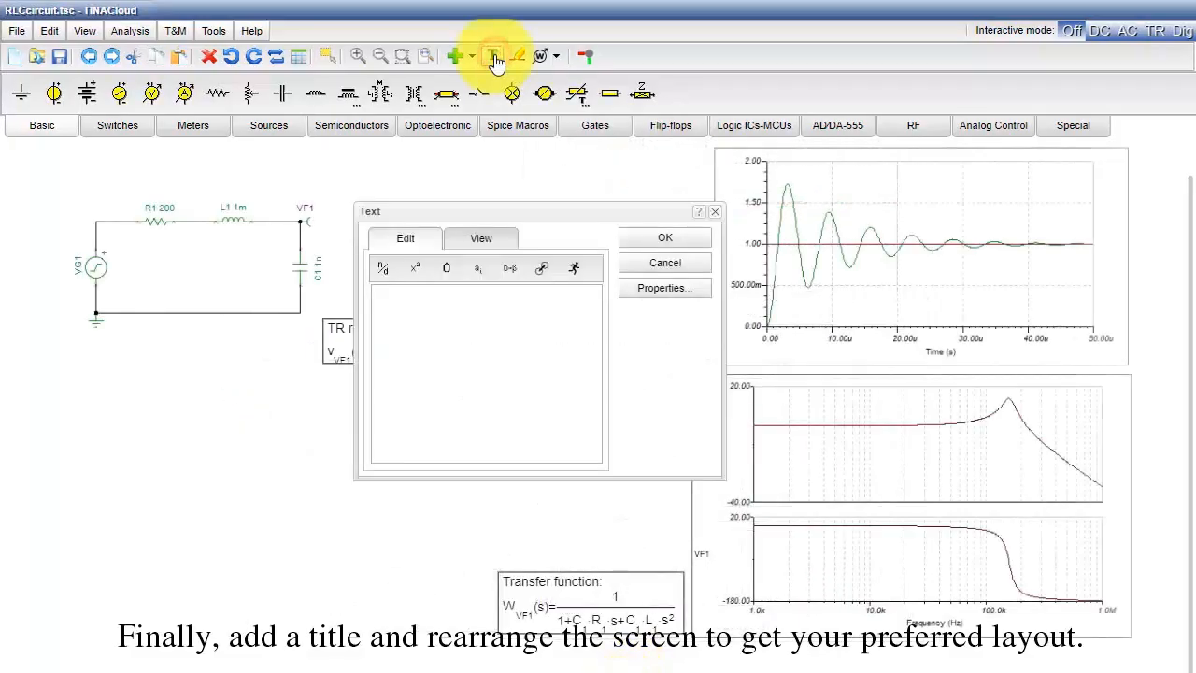
{"action": "type", "text": "RLC CIRCUIT"}
{"action": "left_click", "coordinate": [661, 241]}
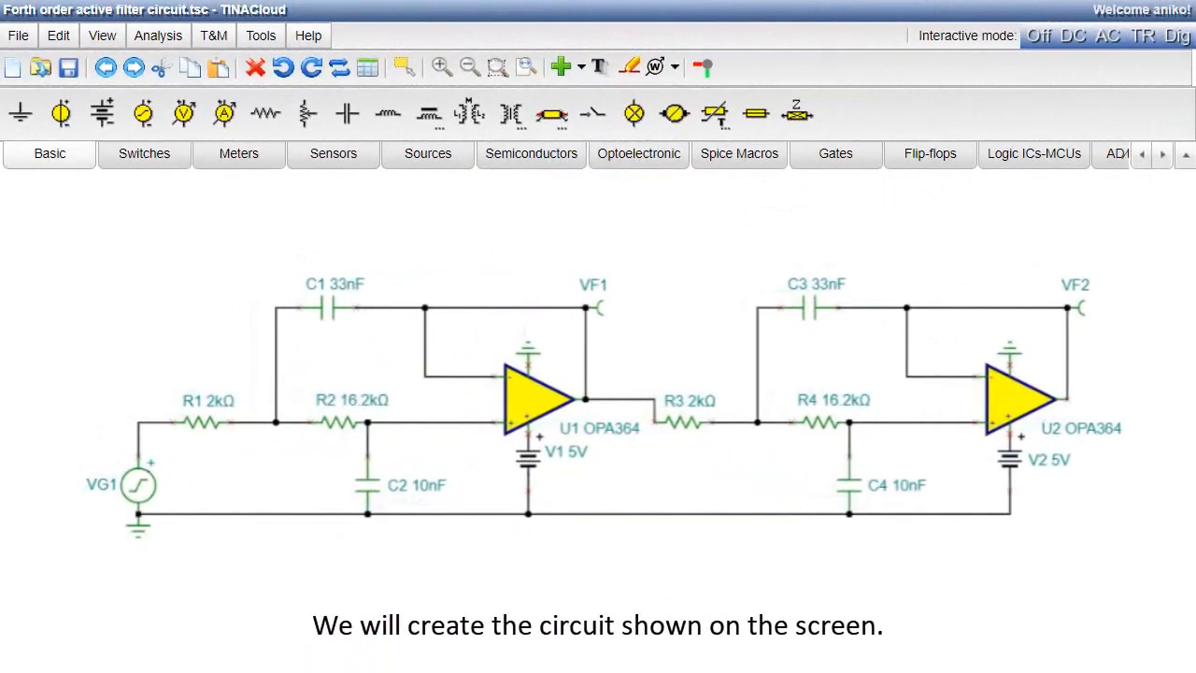
- Place a voltage generator, two horizontal resistors, a horizontal capacitor above the second resistor and a vertical capacitor below it
{"action": "left_click", "coordinate": [140, 113]}
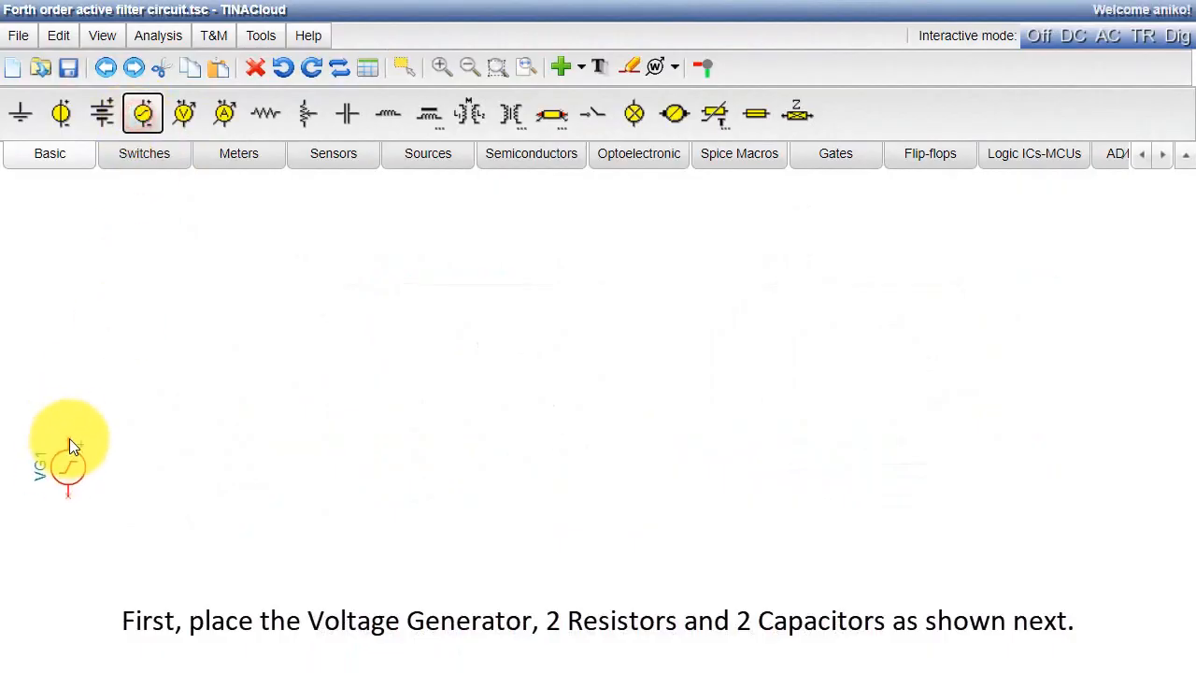
{"action": "left_click", "coordinate": [76, 413]}
{"action": "left_click", "coordinate": [265, 113]}
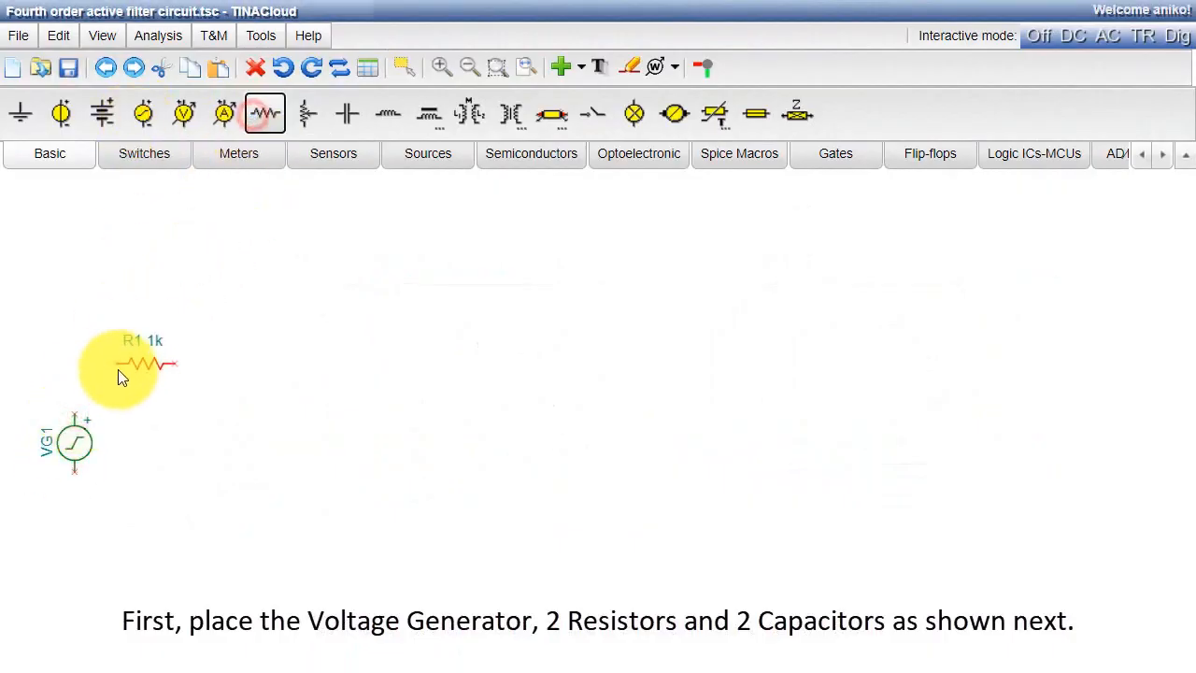
{"action": "left_click", "coordinate": [126, 368]}
{"action": "left_click", "coordinate": [266, 114]}
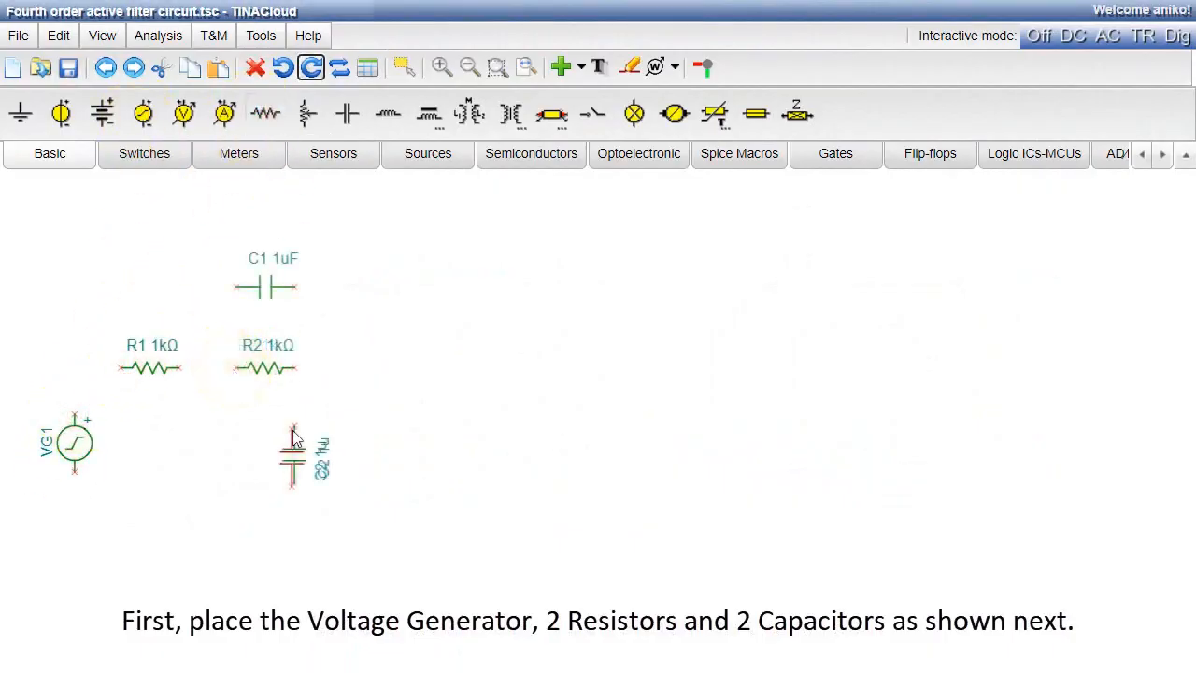
{"action": "left_click", "coordinate": [294, 435]}
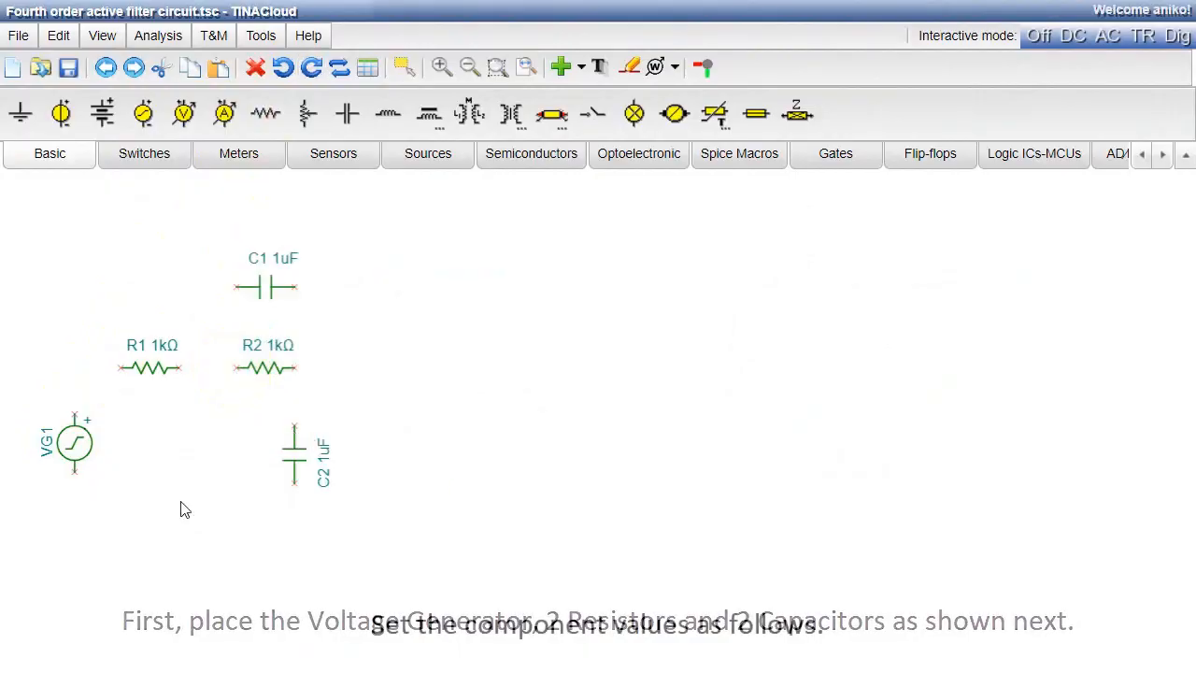
- Set the voltage generator's DC level to 2.5 V
{"action": "double_click", "coordinate": [81, 449]}
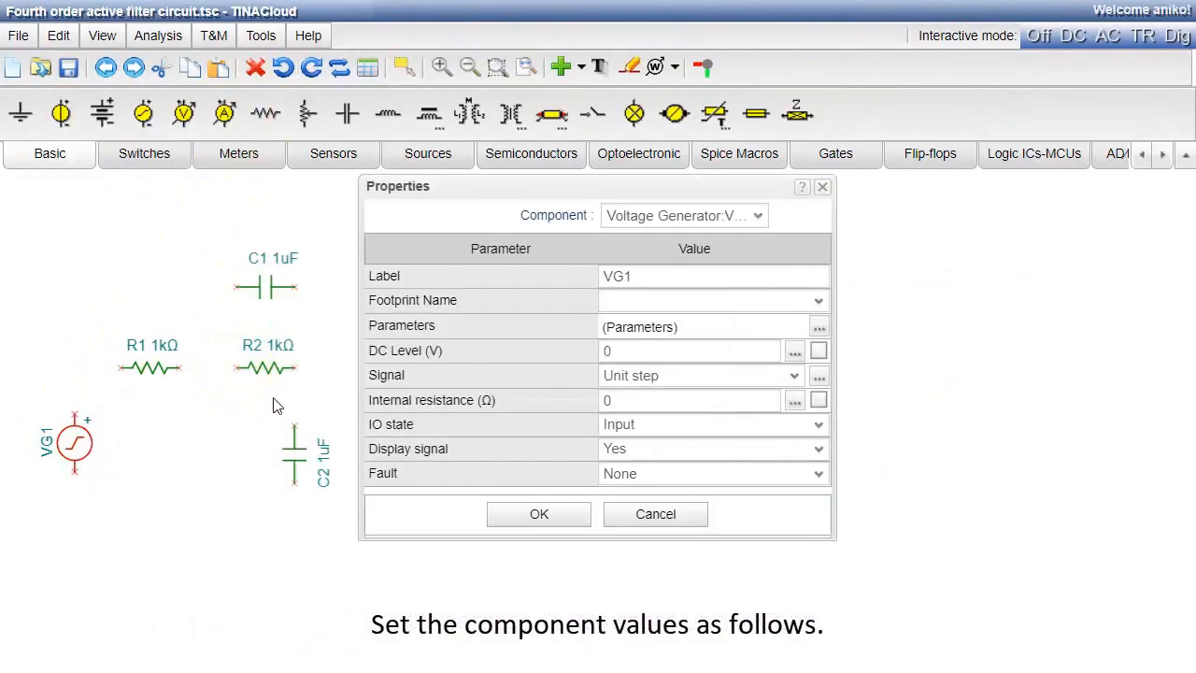
{"action": "left_click", "coordinate": [617, 351]}
{"action": "type", "text": "2.5"}
{"action": "left_click", "coordinate": [535, 516]}
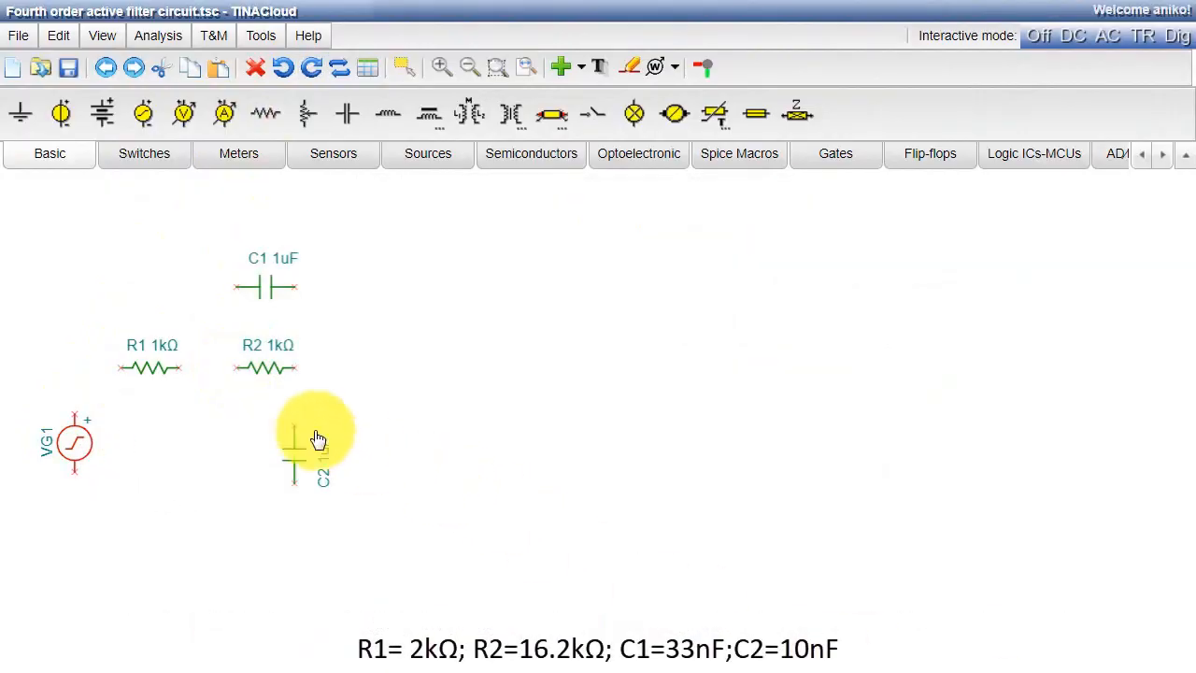
- Set R1 to 2 kΩ, R2 to 16.2 kΩ, C1 to 33 nF and C2 to 10 nF
{"action": "left_click", "coordinate": [157, 369]}
{"action": "double_click", "coordinate": [155, 371]}
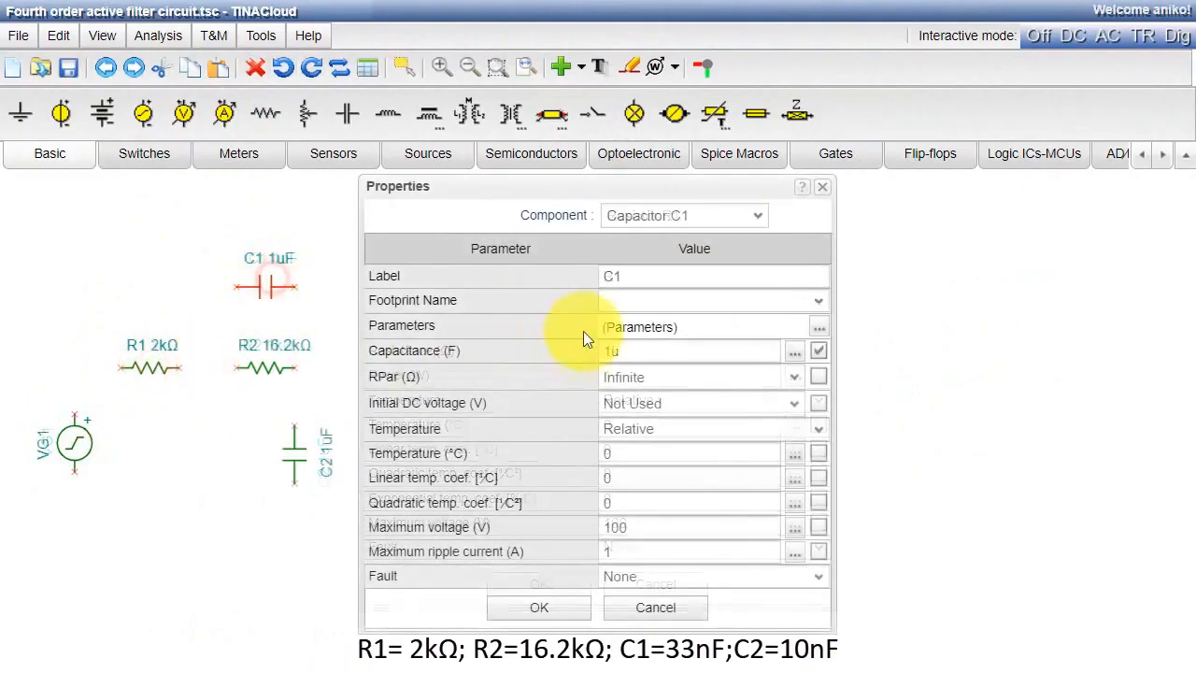
{"action": "left_click", "coordinate": [608, 351]}
{"action": "type", "text": "33n"}
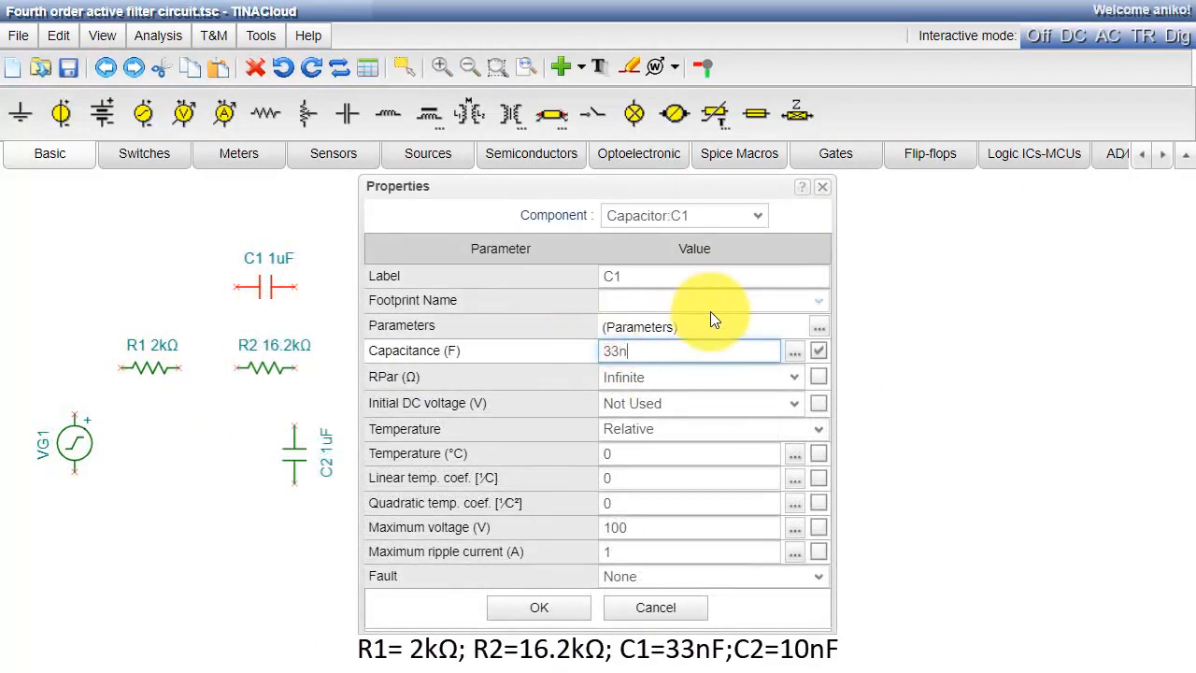
{"action": "left_click", "coordinate": [539, 607]}
{"action": "double_click", "coordinate": [304, 453]}
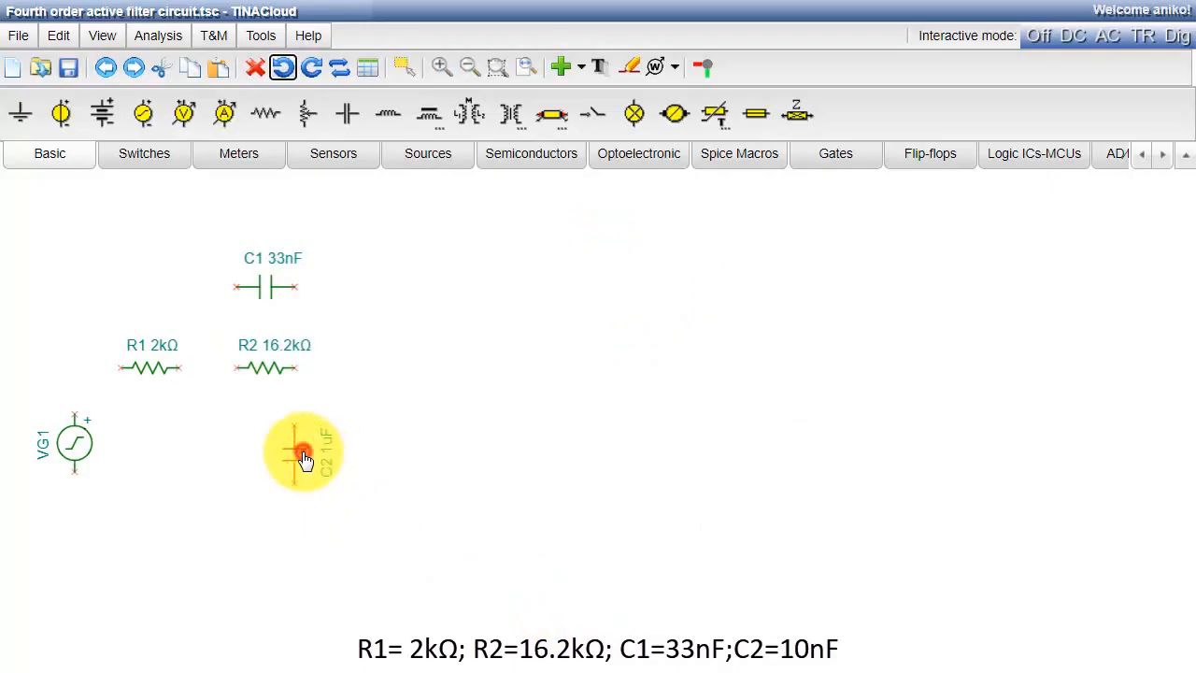
{"action": "left_click", "coordinate": [617, 351]}
{"action": "type", "text": "10n"}
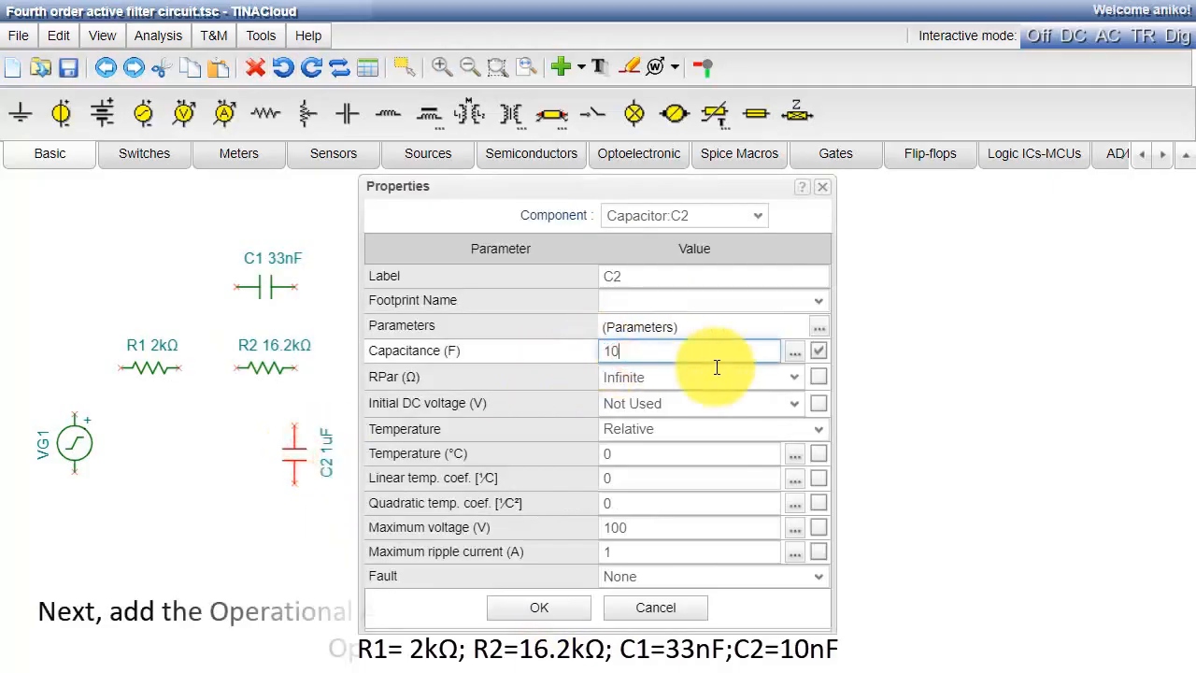
{"action": "key", "text": "Return"}
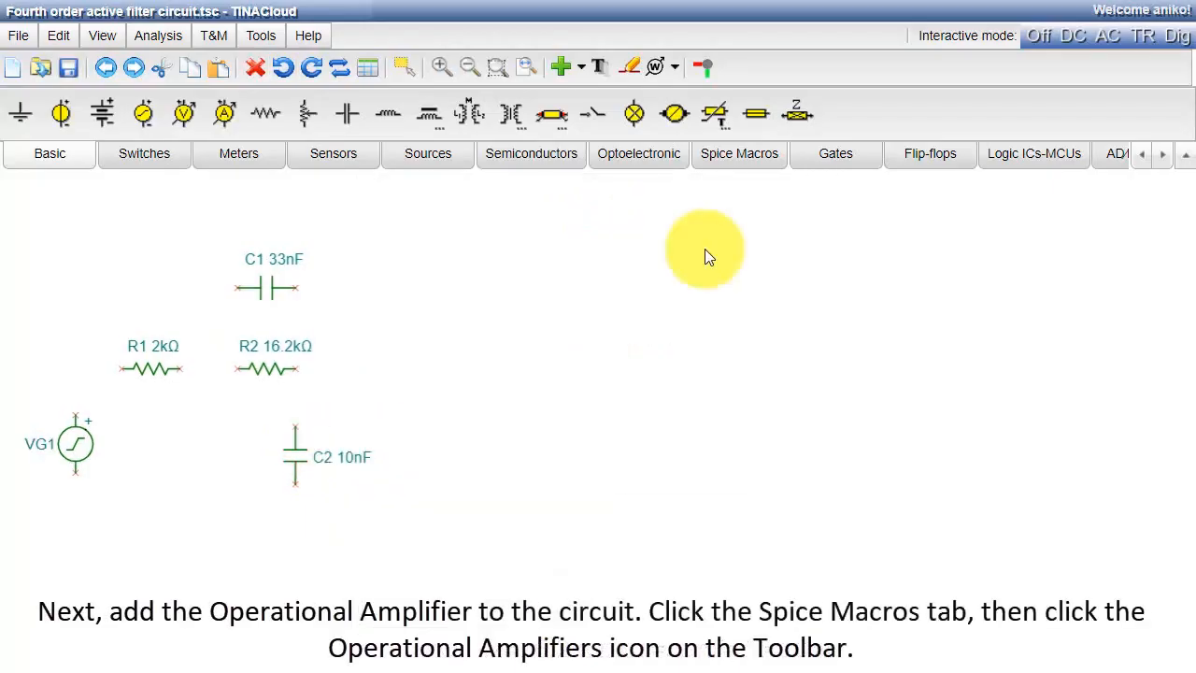
- Find the OPA364 operational amplifier with the filter "OPA36" and place it beside resistor R2
{"action": "left_click", "coordinate": [725, 157]}
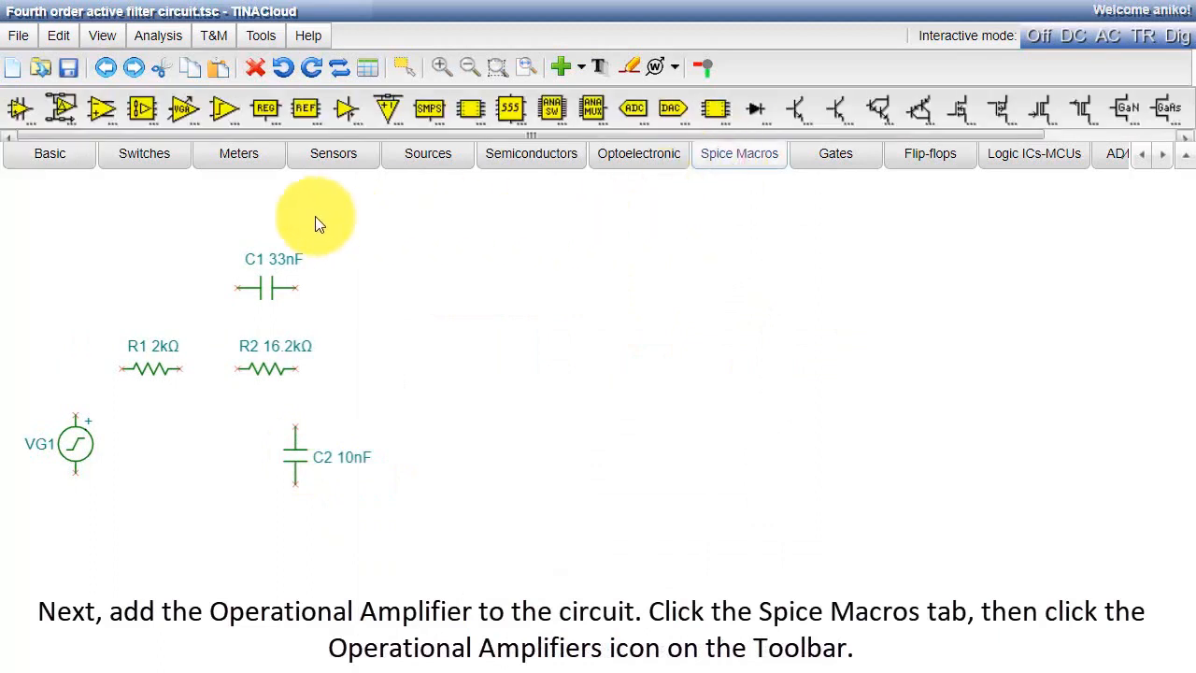
{"action": "left_click", "coordinate": [17, 110]}
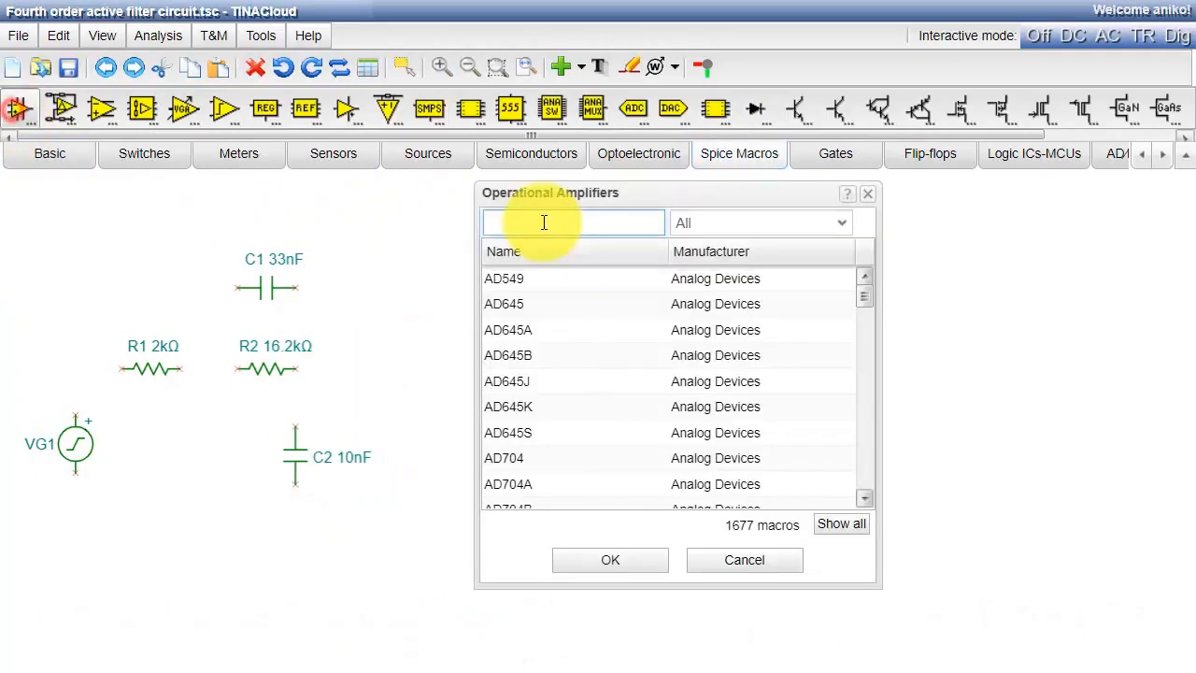
{"action": "type", "text": "OPA36"}
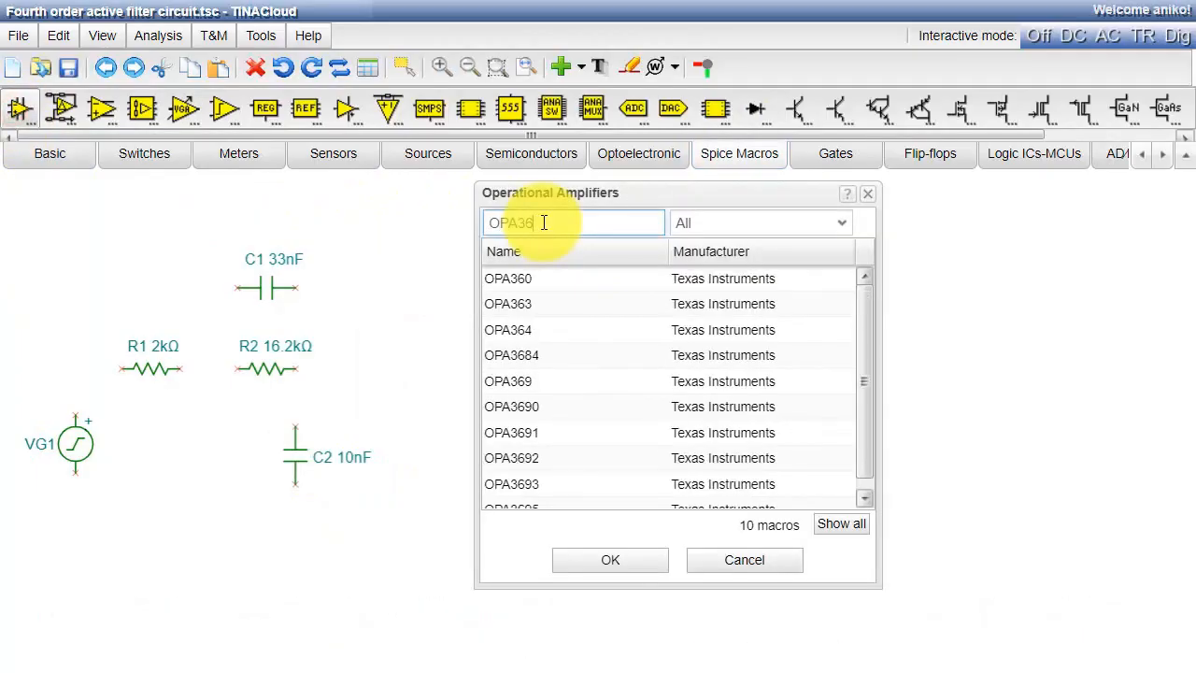
{"action": "left_click", "coordinate": [645, 335]}
{"action": "left_click", "coordinate": [610, 560]}
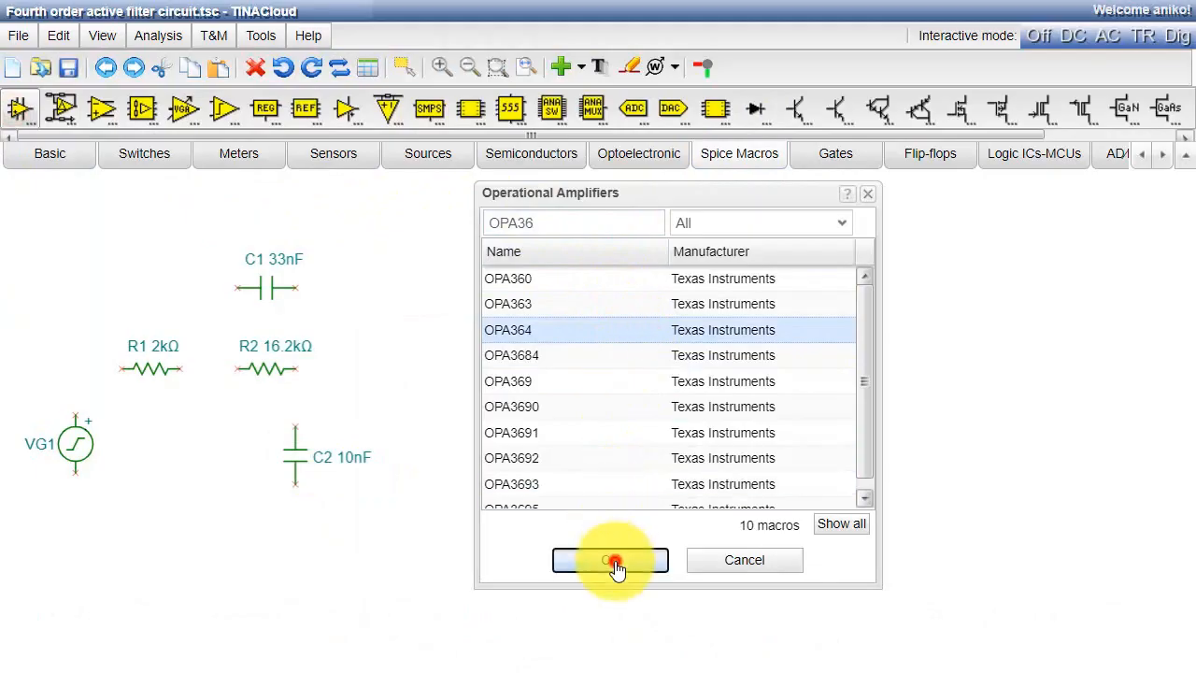
{"action": "left_click", "coordinate": [412, 348]}
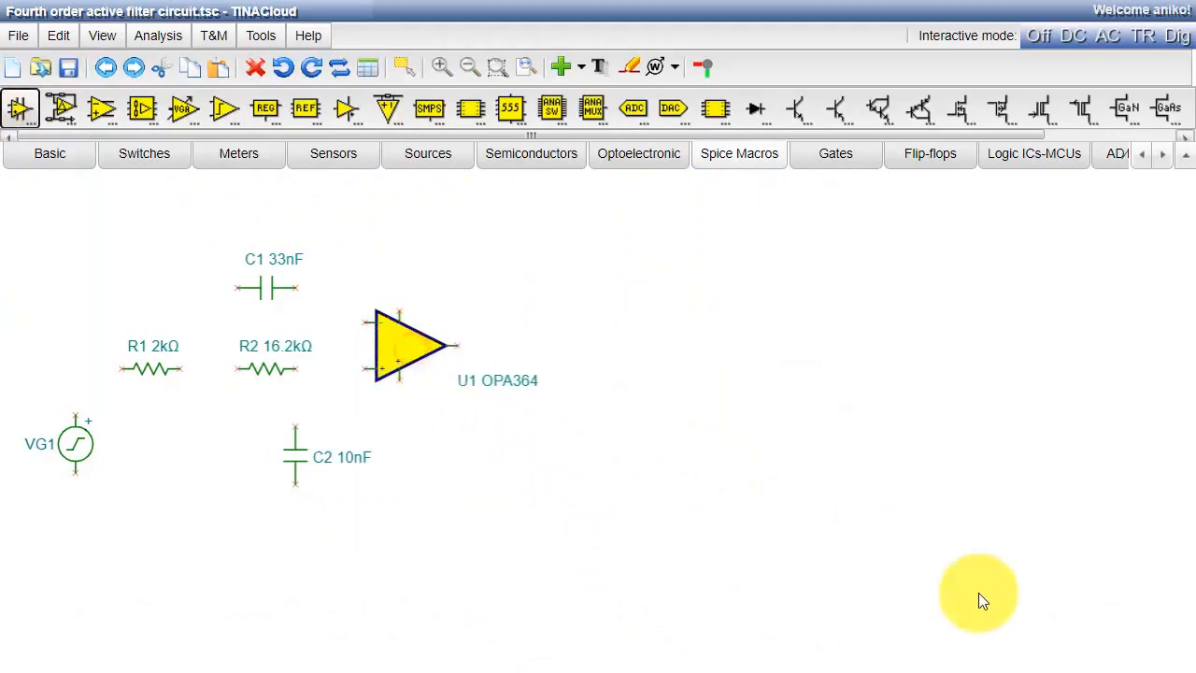
- Add grounds at the generator and above the op-amp and a battery below the op-amp, and wire the first filter block
{"action": "left_click", "coordinate": [33, 159]}
{"action": "left_click", "coordinate": [21, 116]}
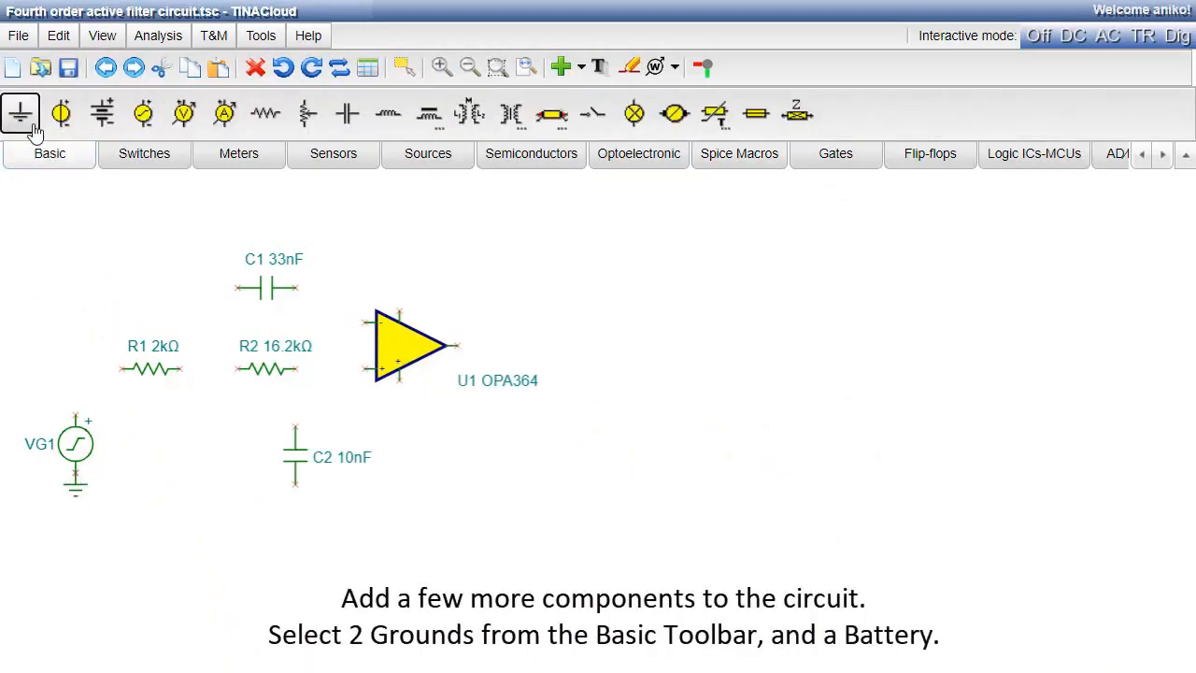
{"action": "left_click", "coordinate": [319, 71]}
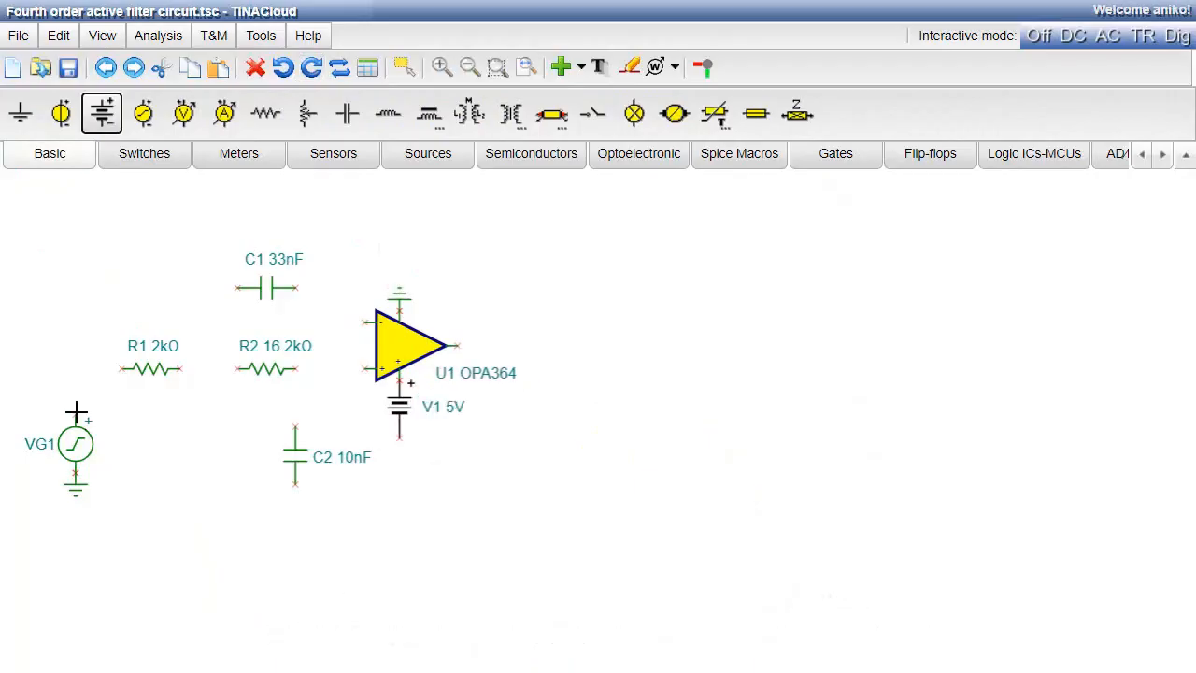
{"action": "left_click_drag", "start_coordinate": [74, 414], "coordinate": [81, 374]}
{"action": "left_click_drag", "start_coordinate": [338, 253], "coordinate": [342, 321]}
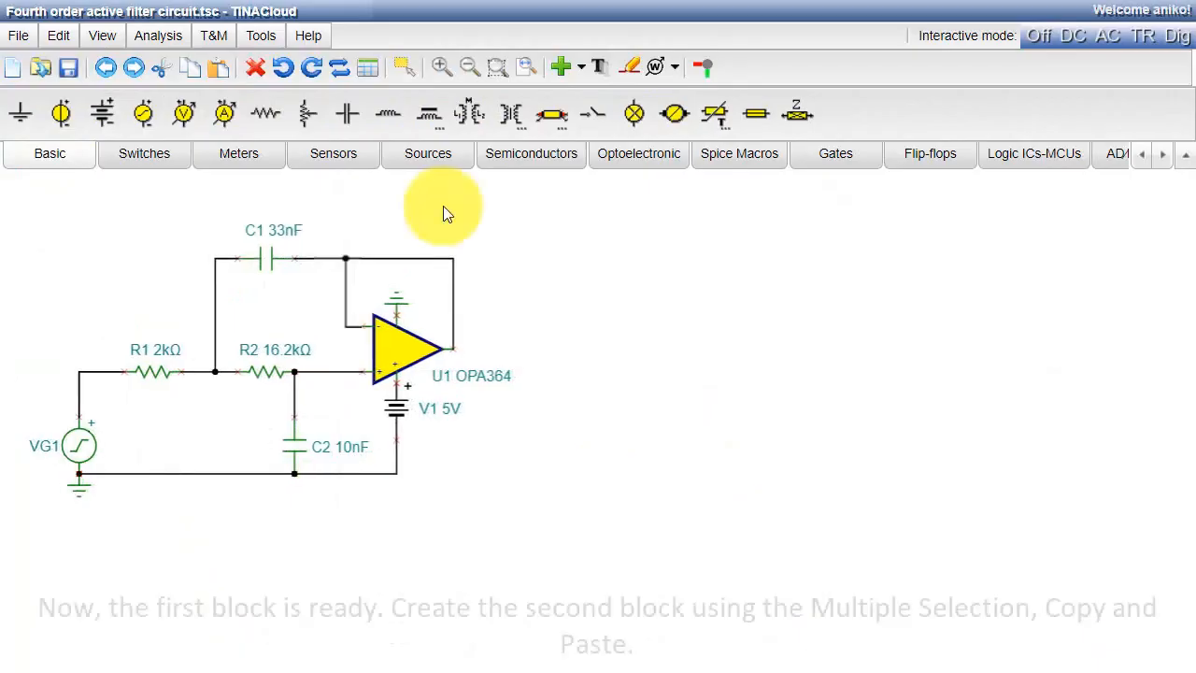
- Copy the first filter block without the generator and its input wire, and paste it beside the original
{"action": "left_click", "coordinate": [404, 67]}
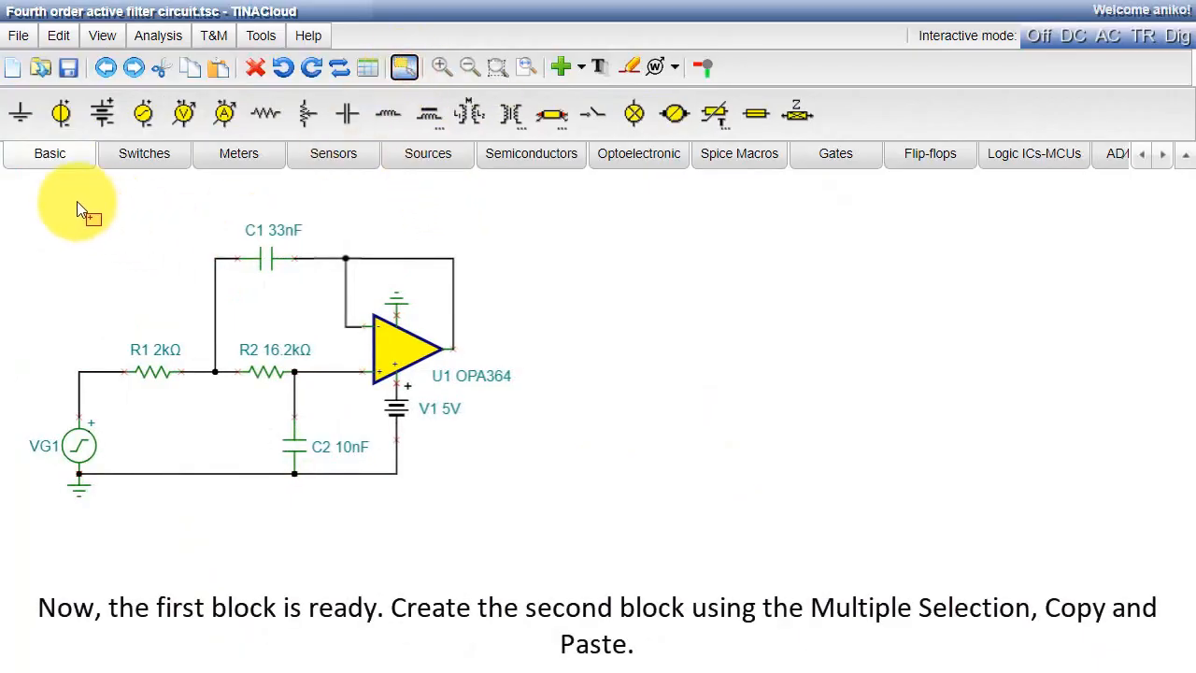
{"action": "left_click_drag", "start_coordinate": [72, 198], "coordinate": [536, 534]}
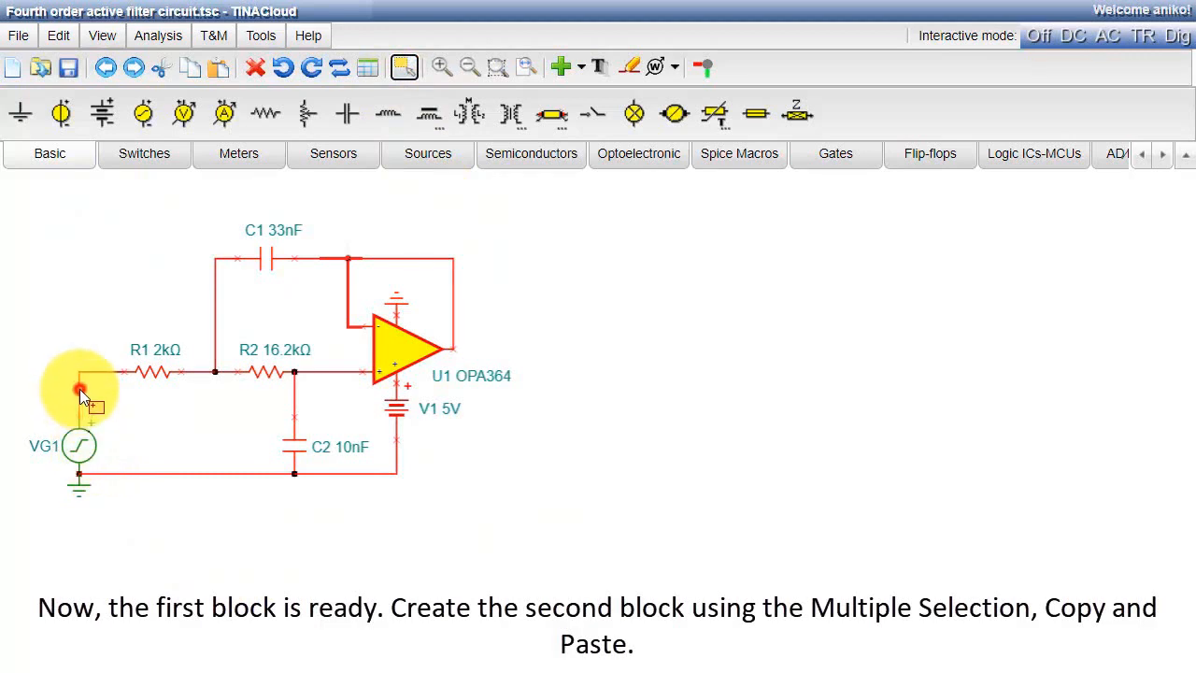
{"action": "left_click", "coordinate": [80, 389]}
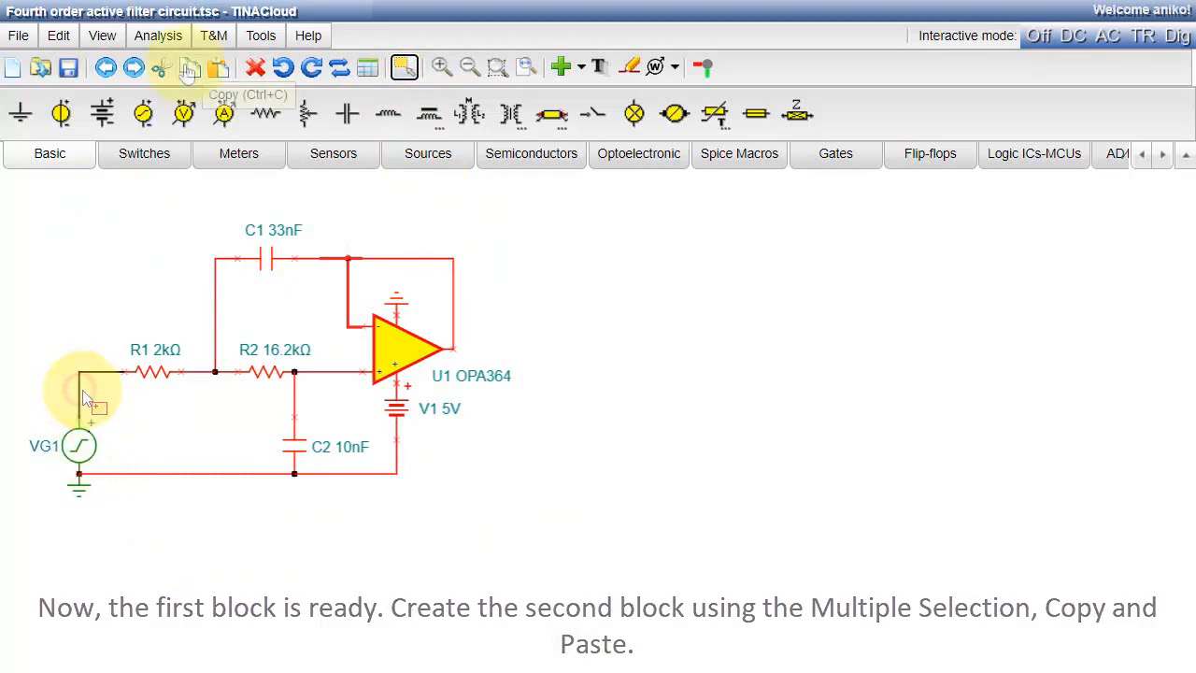
{"action": "left_click", "coordinate": [190, 68]}
{"action": "left_click", "coordinate": [218, 72]}
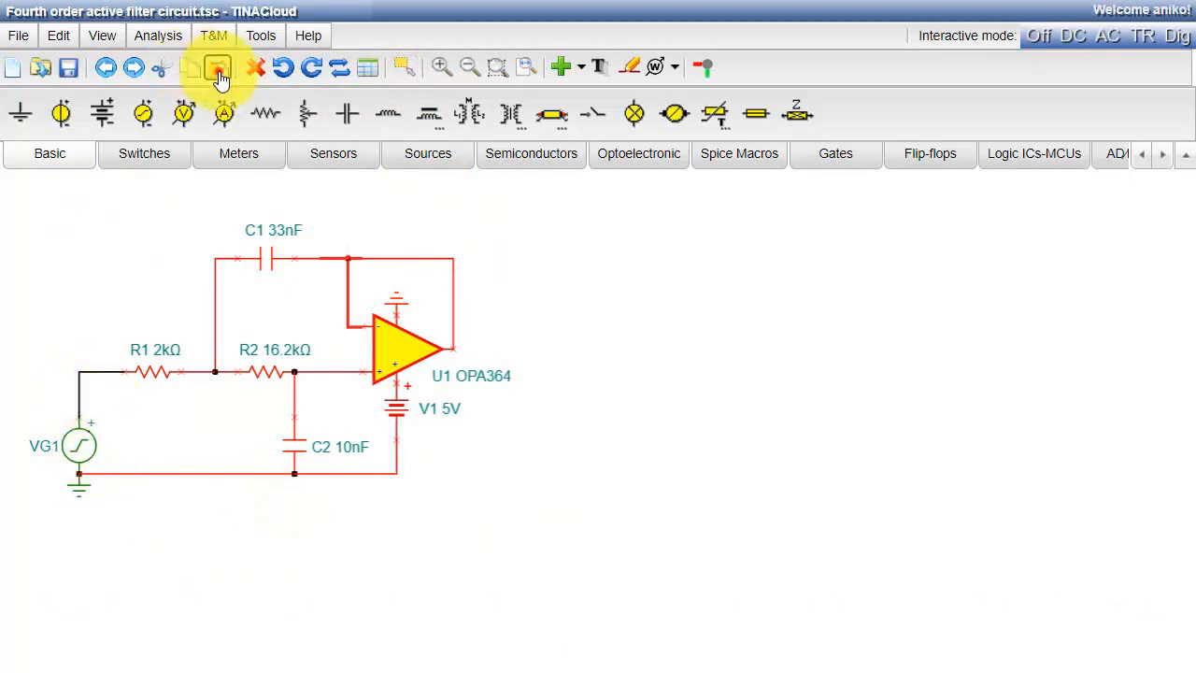
{"action": "left_click", "coordinate": [555, 364]}
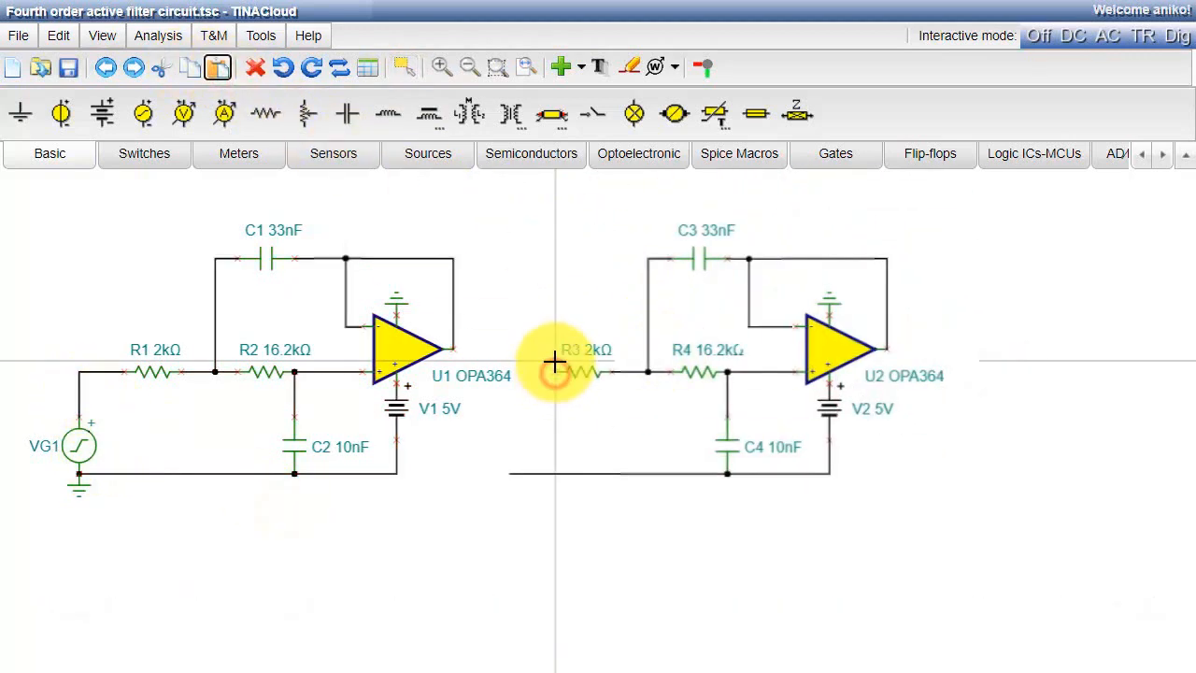
- Wire the second block to the first op-amp's output and the ground line, and add a voltage pin at each block's output
{"action": "left_click_drag", "start_coordinate": [556, 372], "coordinate": [453, 349]}
{"action": "left_click_drag", "start_coordinate": [509, 474], "coordinate": [397, 474]}
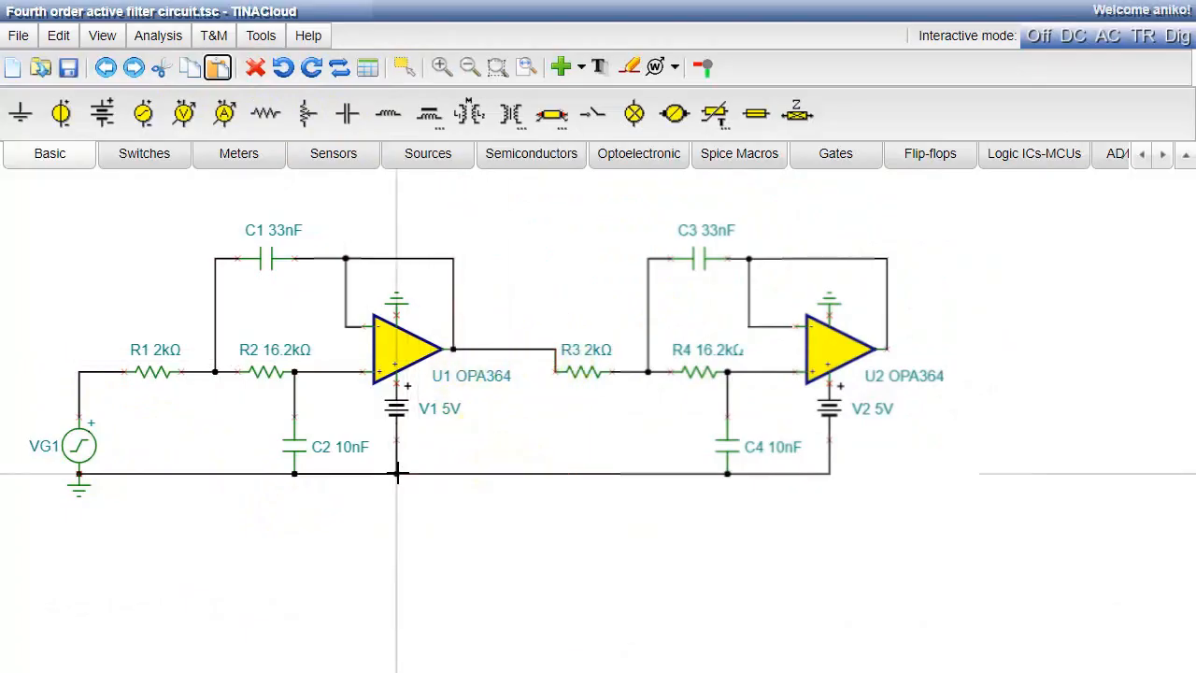
{"action": "left_click", "coordinate": [246, 163]}
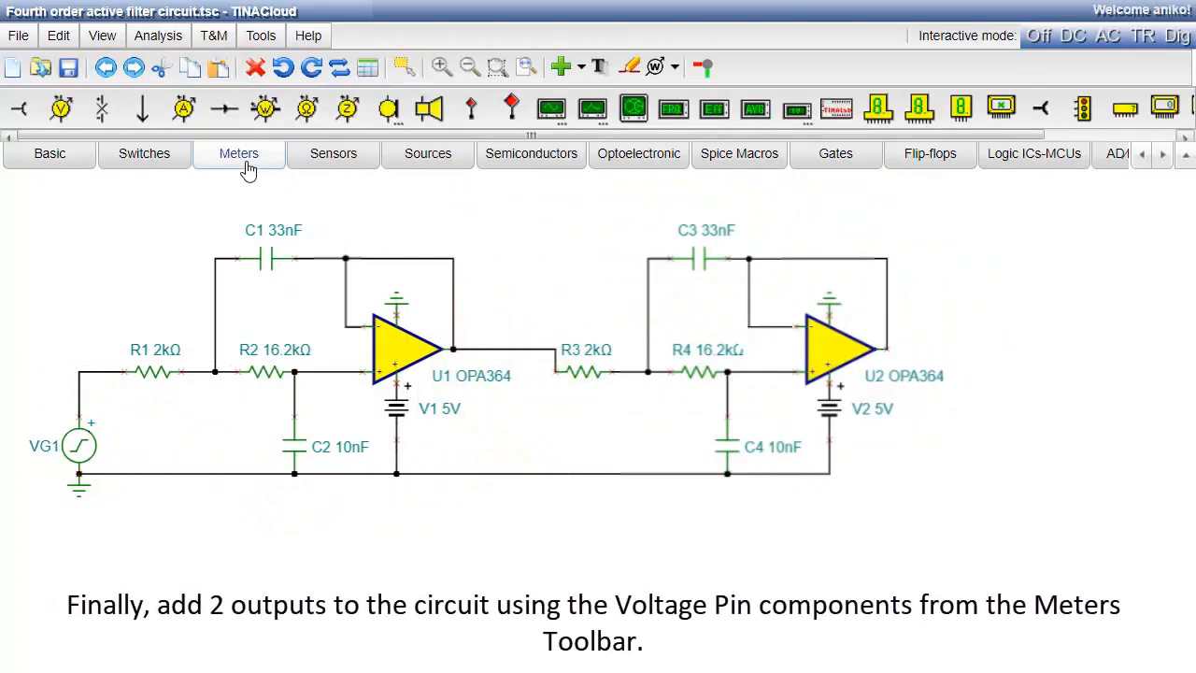
{"action": "left_click", "coordinate": [19, 109]}
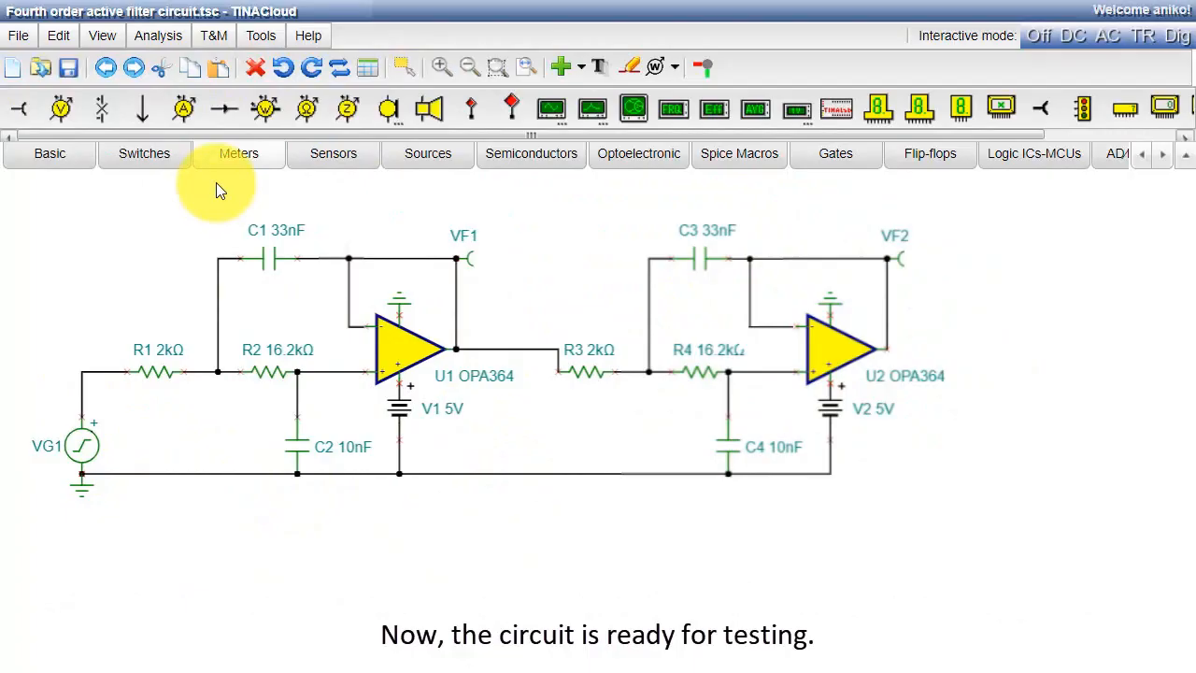
- Run the AC Transfer Characteristic analysis from 10 to 10k with 100 points and a logarithmic sweep
{"action": "left_click", "coordinate": [169, 38]}
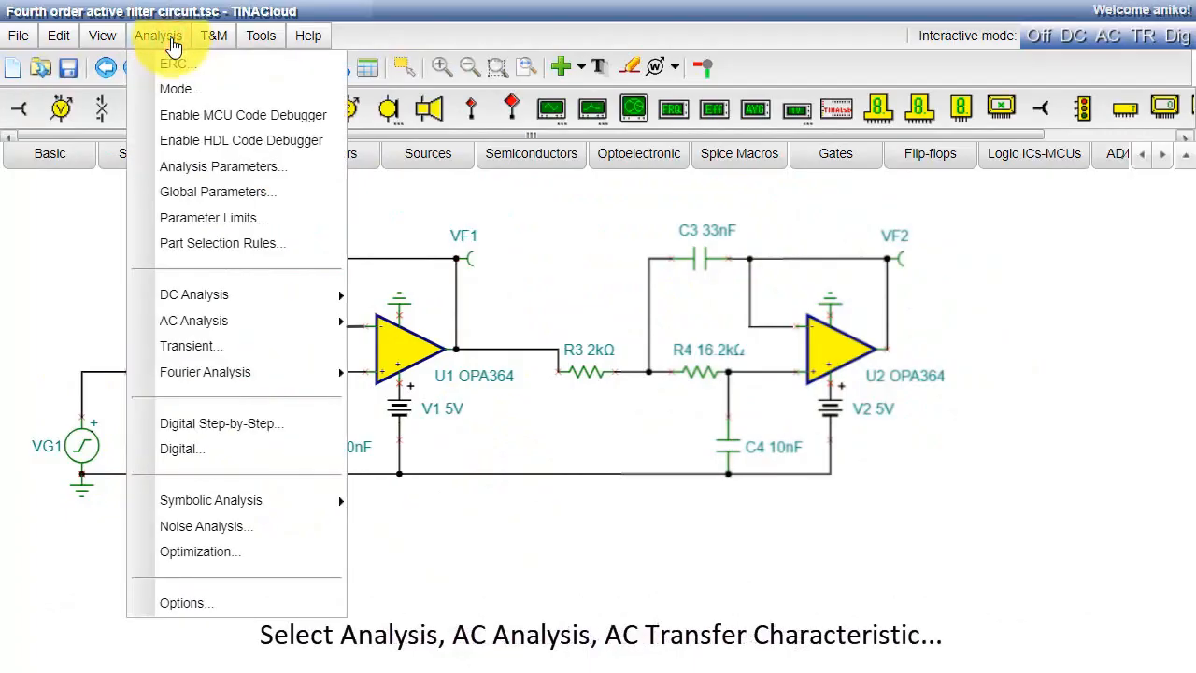
{"action": "mouse_move", "coordinate": [300, 319]}
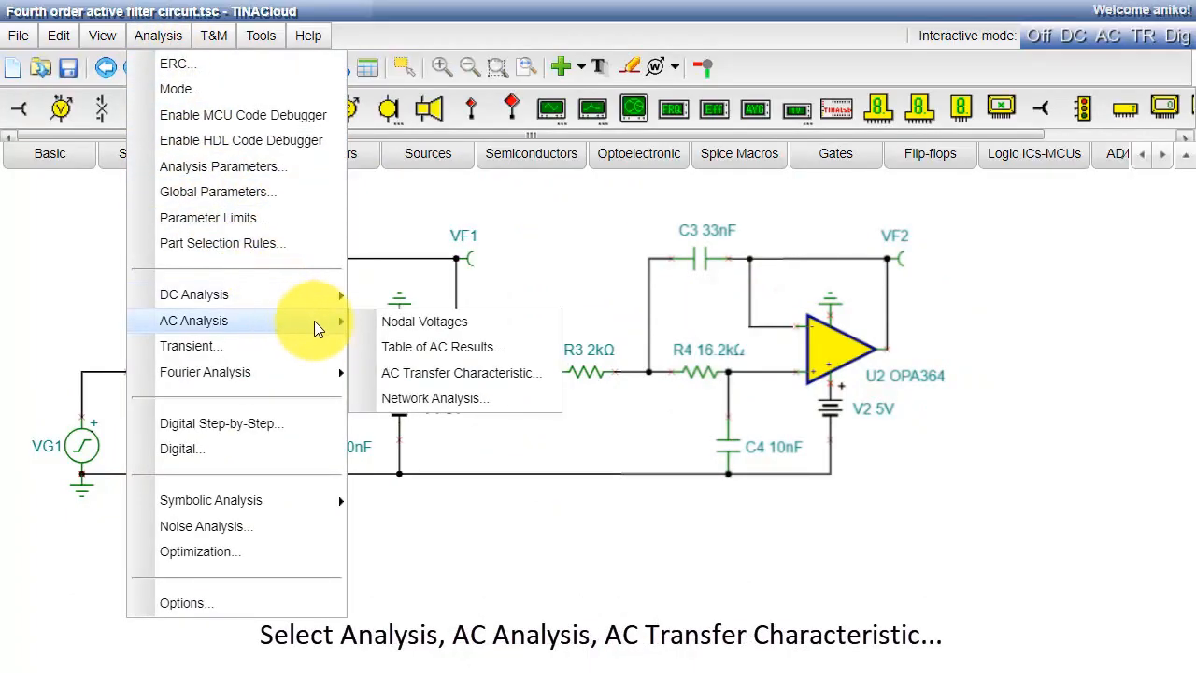
{"action": "left_click", "coordinate": [533, 378]}
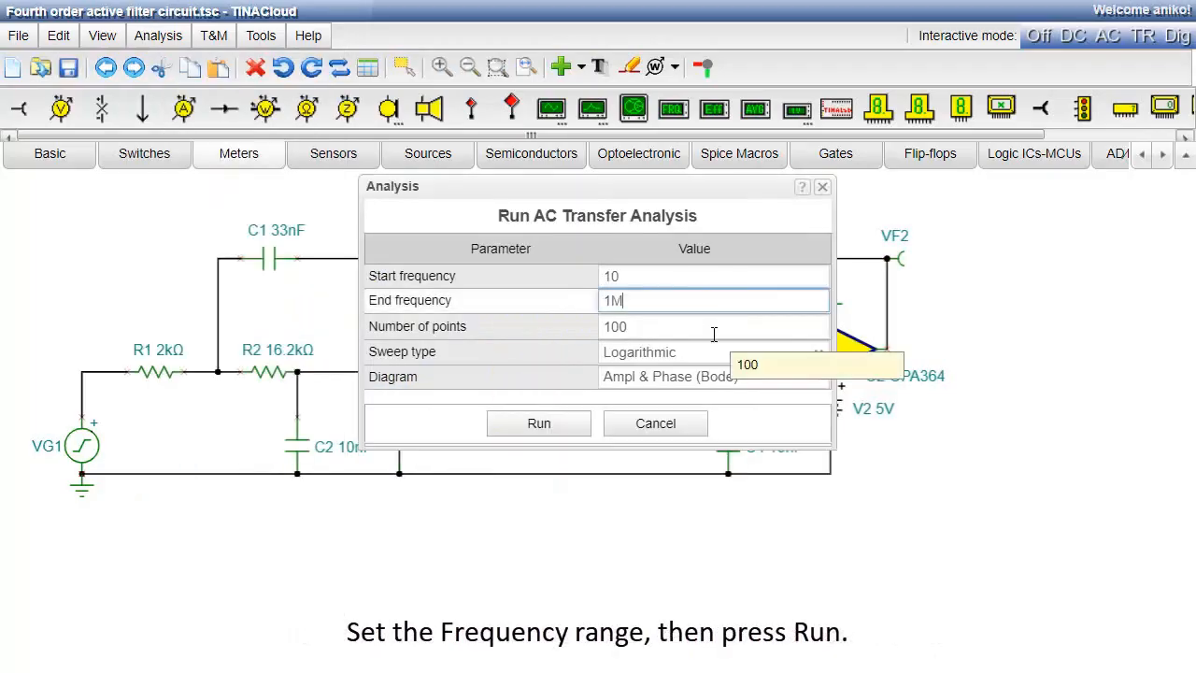
{"action": "key", "text": "BackSpace"}
{"action": "type", "text": "0k"}
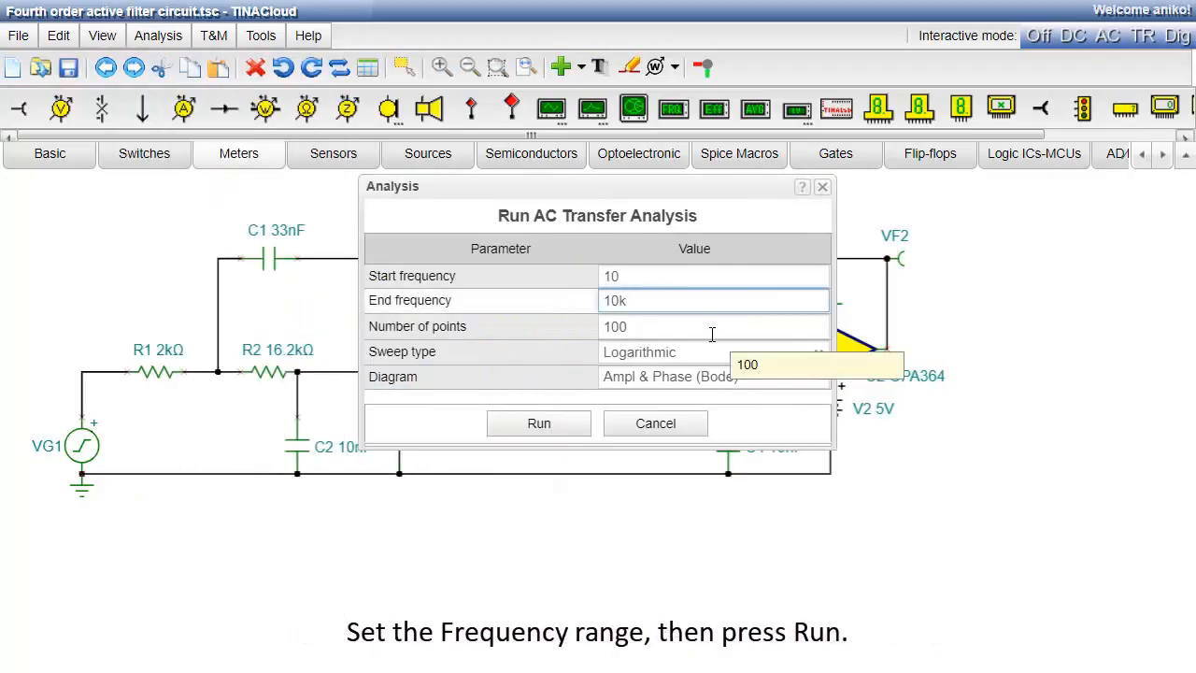
{"action": "left_click", "coordinate": [538, 423]}
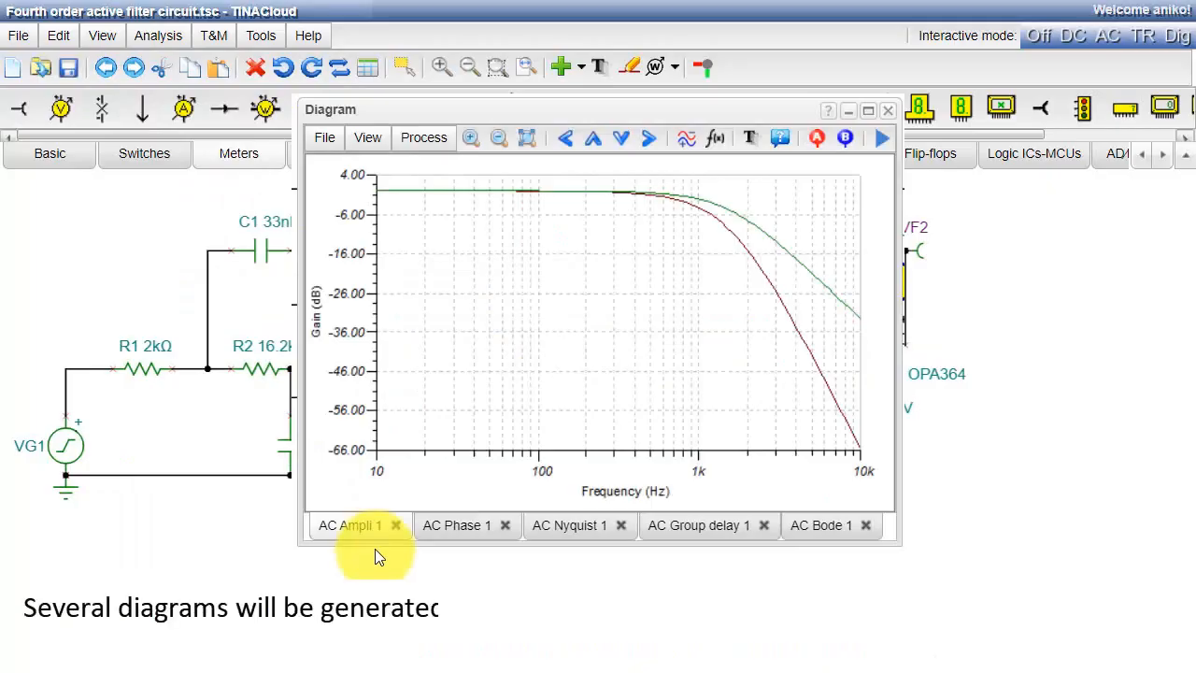
- Examine the filter's phase, Nyquist, group delay and Bode diagrams one after another
{"action": "left_click", "coordinate": [452, 531]}
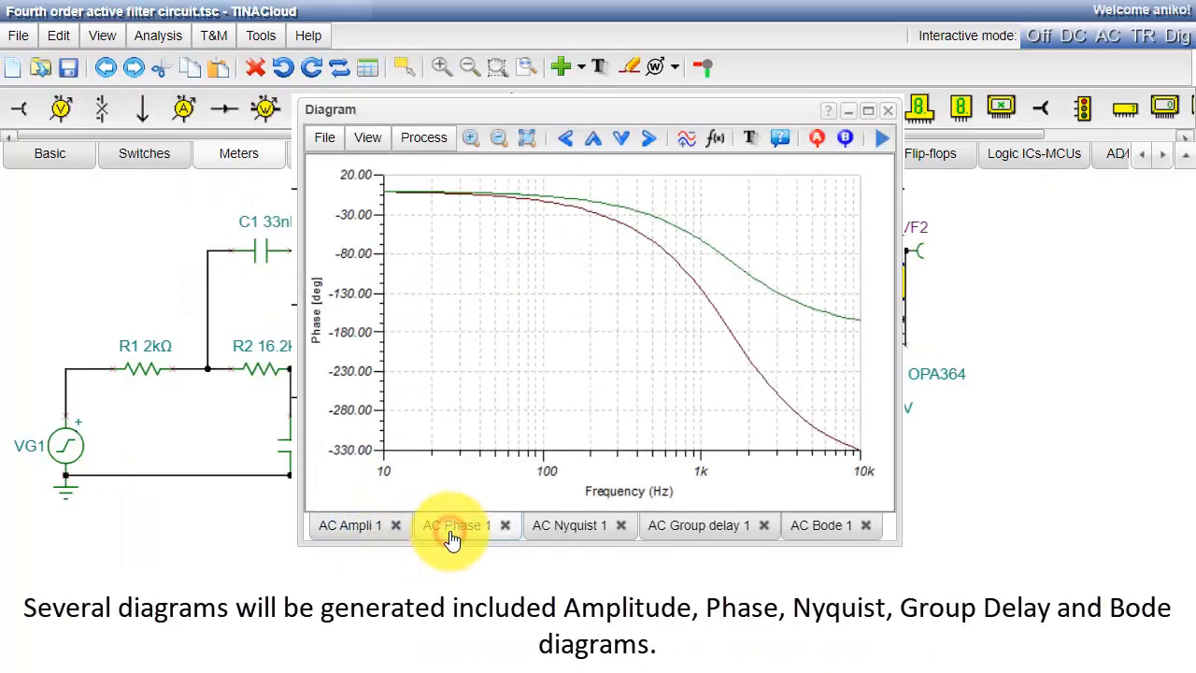
{"action": "left_click", "coordinate": [568, 538]}
{"action": "left_click", "coordinate": [687, 528]}
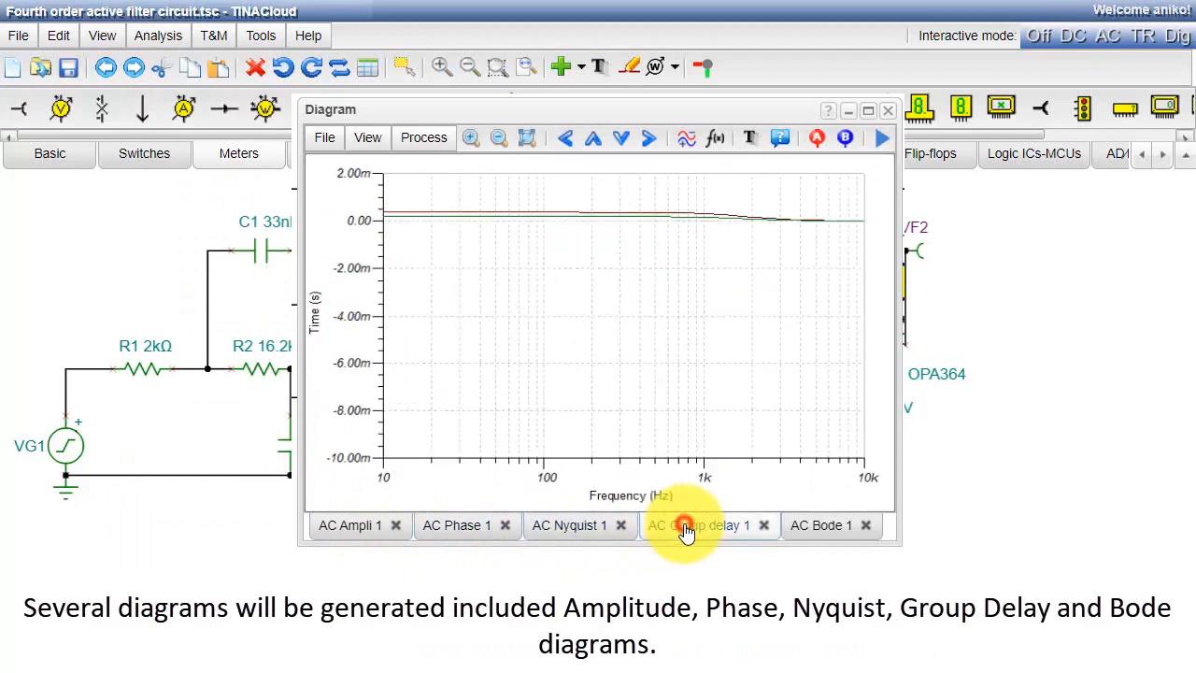
{"action": "left_click", "coordinate": [823, 533]}
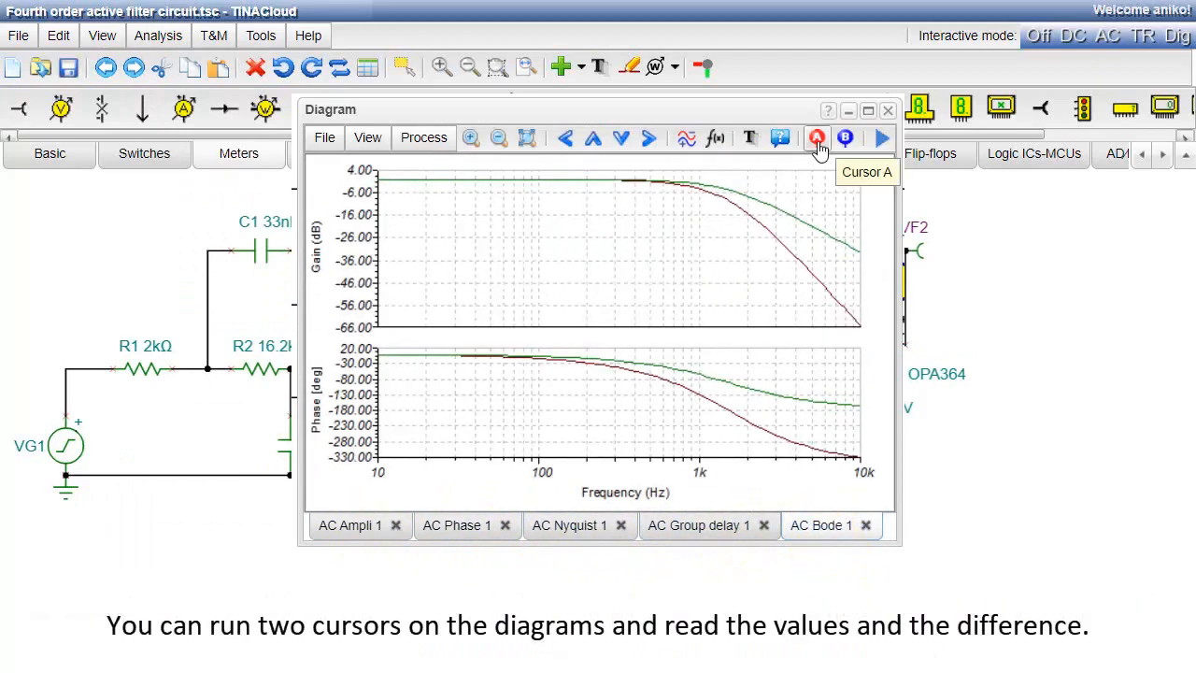
- Place cursors A and B on the Bode diagram at about 100 Hz and 1 kHz to read the curves
{"action": "left_click", "coordinate": [817, 141]}
{"action": "left_click", "coordinate": [843, 141]}
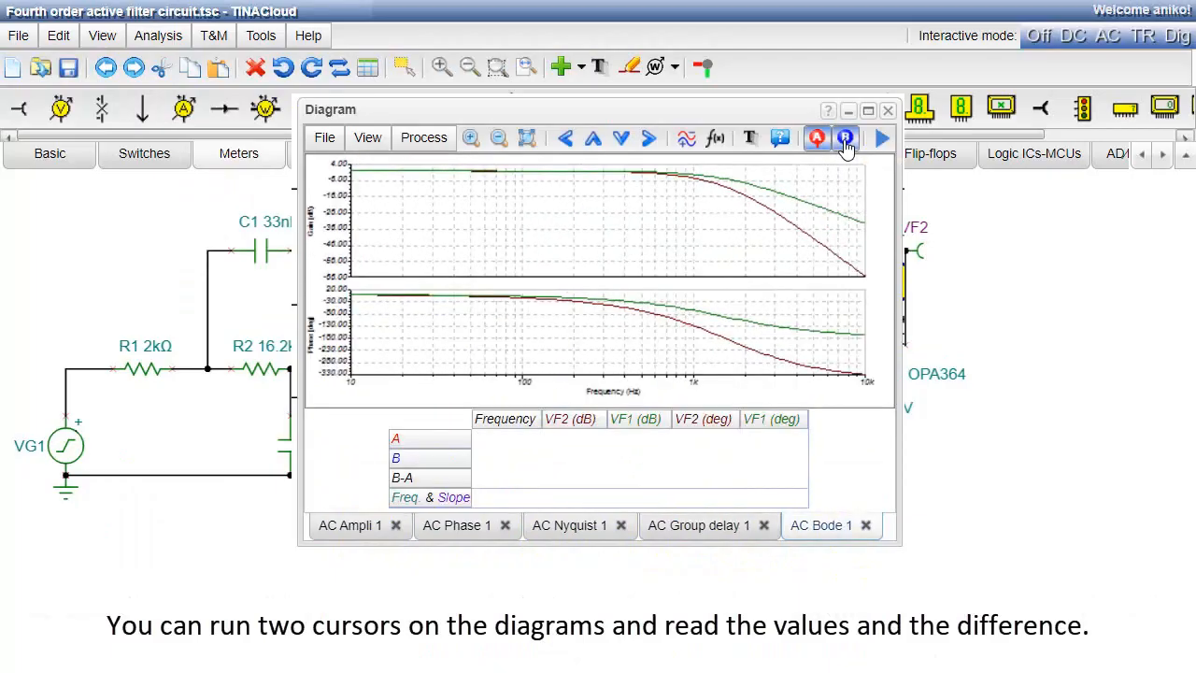
{"action": "left_click_drag", "start_coordinate": [352, 175], "coordinate": [527, 173]}
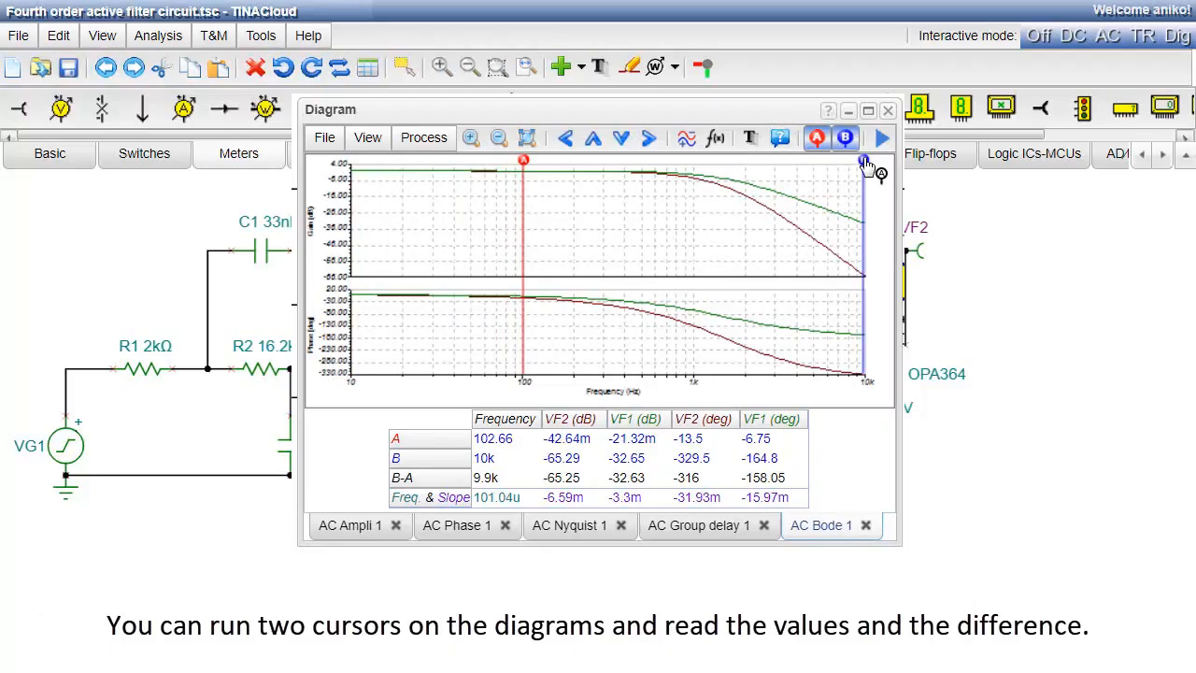
{"action": "left_click_drag", "start_coordinate": [865, 164], "coordinate": [697, 179]}
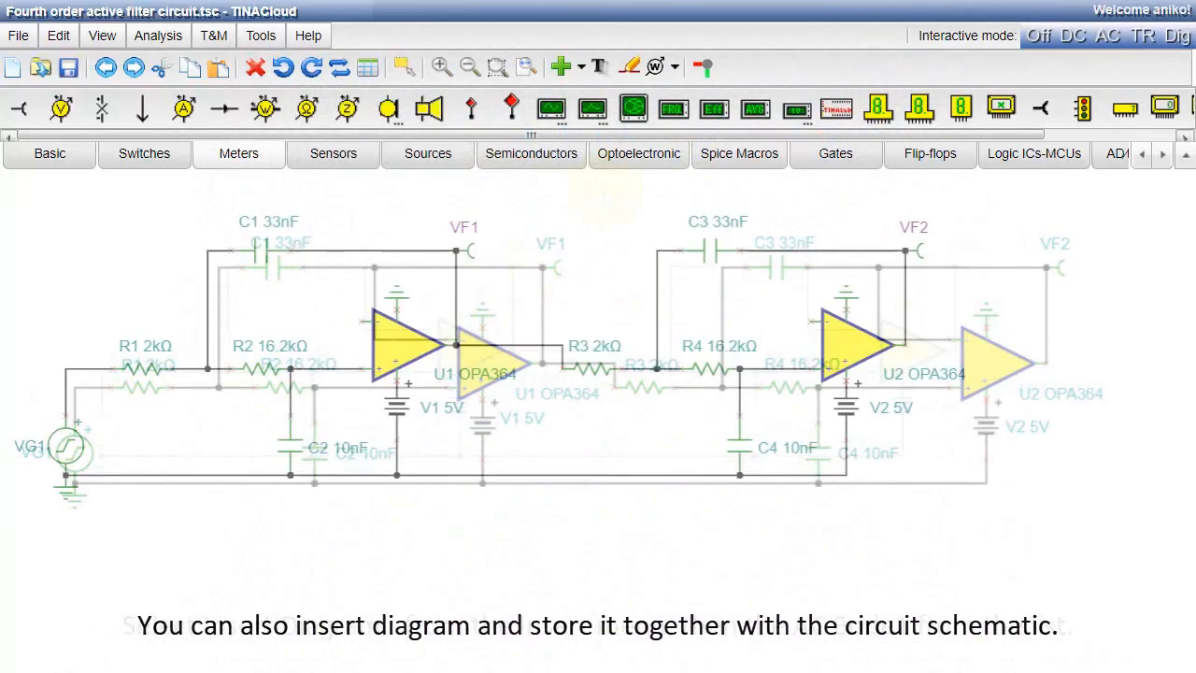
- Insert the AC Bode 1 diagram at 503 by 305 into the schematic below the filter circuit
{"action": "left_click", "coordinate": [583, 78]}
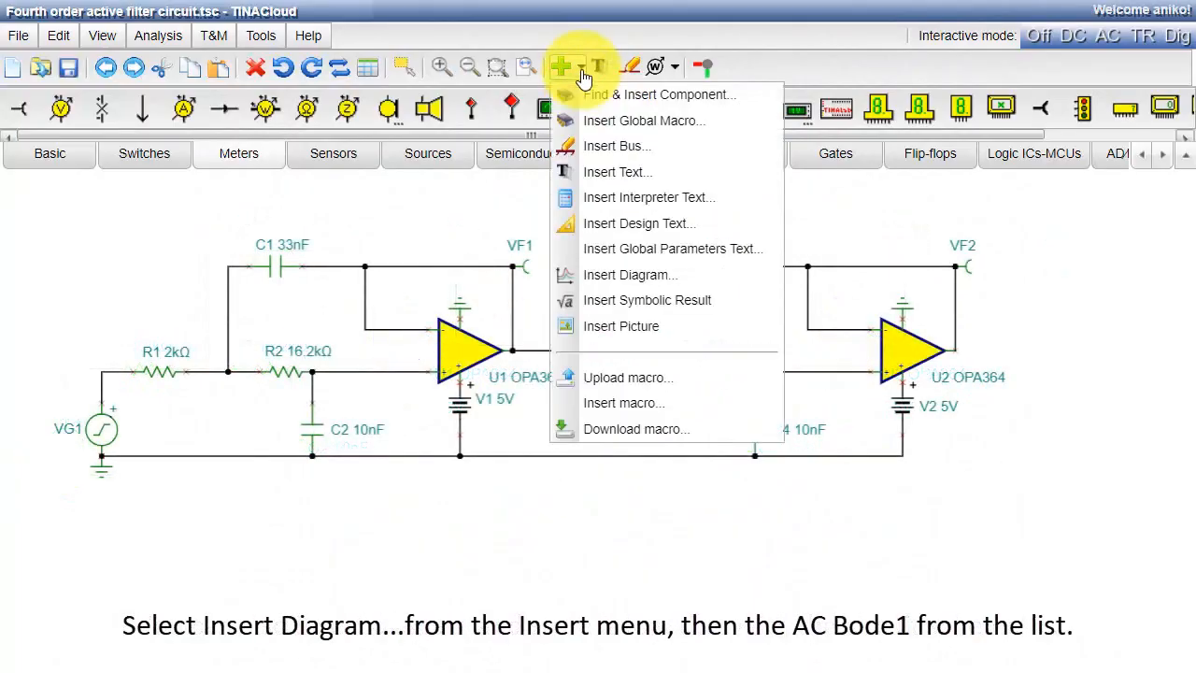
{"action": "left_click", "coordinate": [624, 275]}
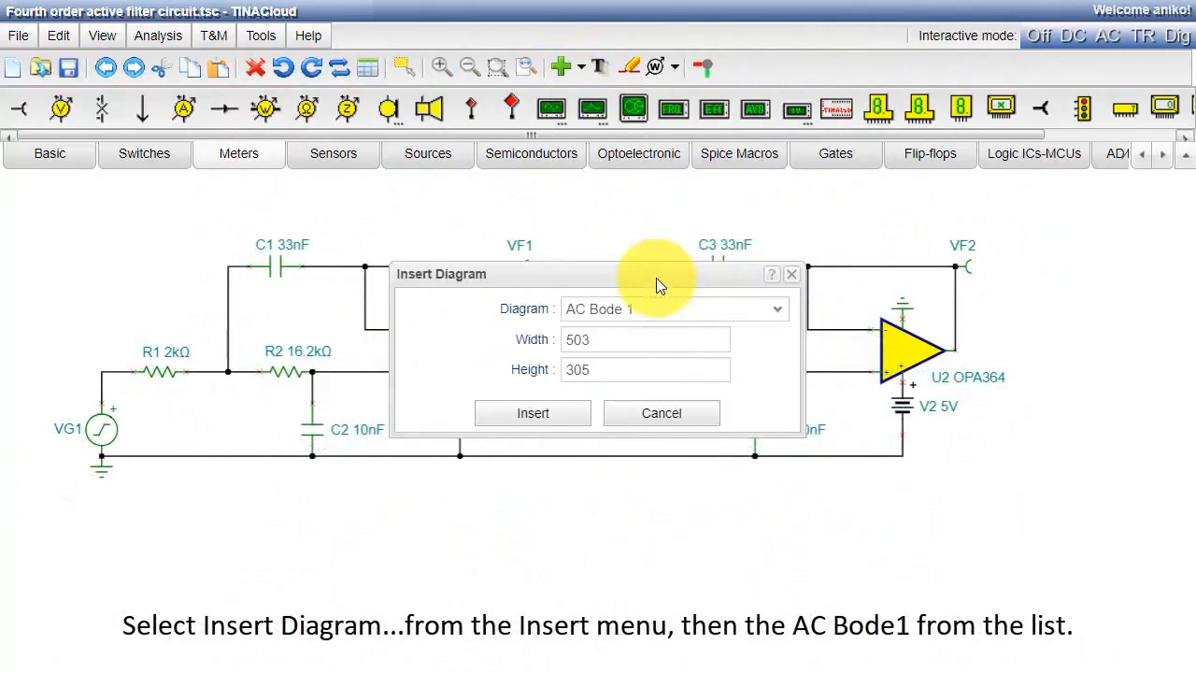
{"action": "left_click", "coordinate": [550, 423]}
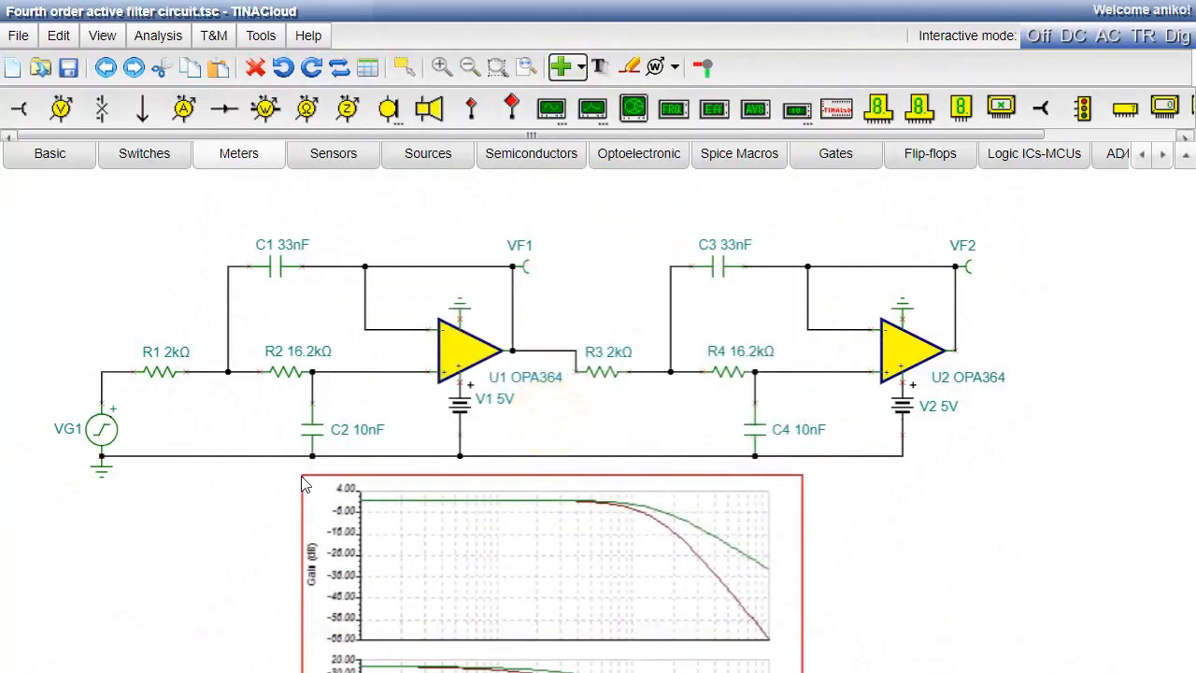
{"action": "left_click", "coordinate": [470, 69]}
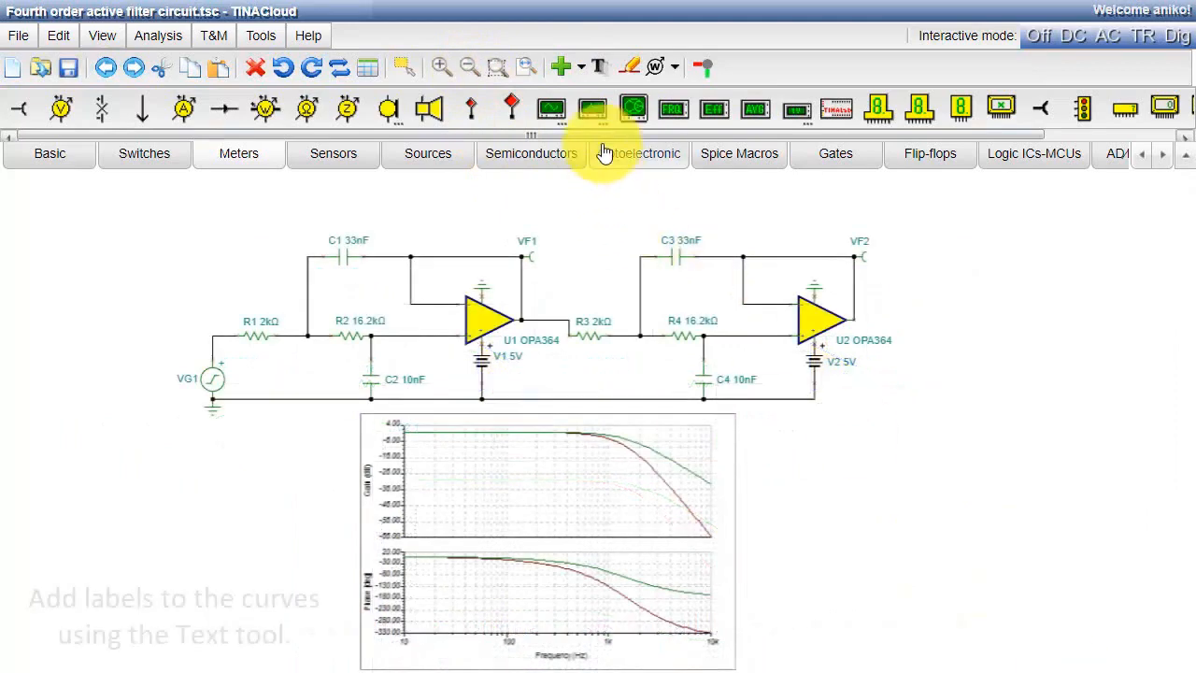
- Label the gain curves in the inserted Bode diagram with the texts VF1 and VF2
{"action": "left_click", "coordinate": [599, 66]}
{"action": "type", "text": "VF1"}
{"action": "left_click", "coordinate": [1050, 467]}
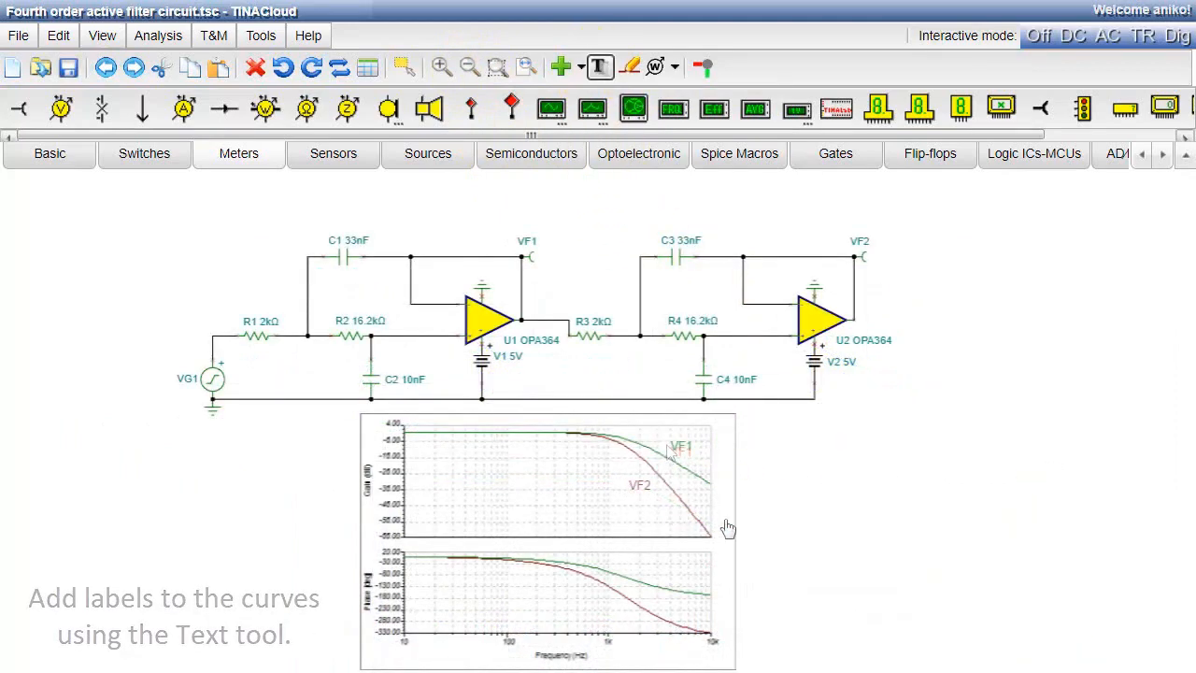
- Add the title "Fourth order active filter circuit" above the schematic
{"action": "left_click", "coordinate": [599, 66]}
{"action": "type", "text": "Fourth order active filter circuit"}
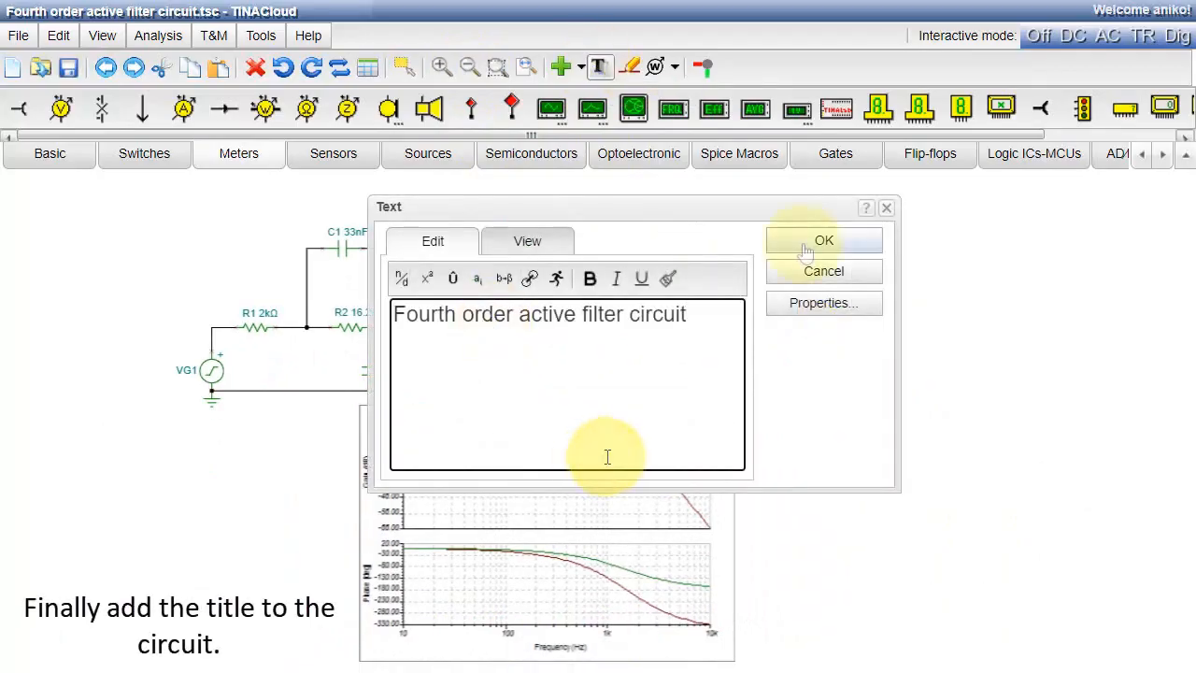
{"action": "left_click", "coordinate": [807, 245]}
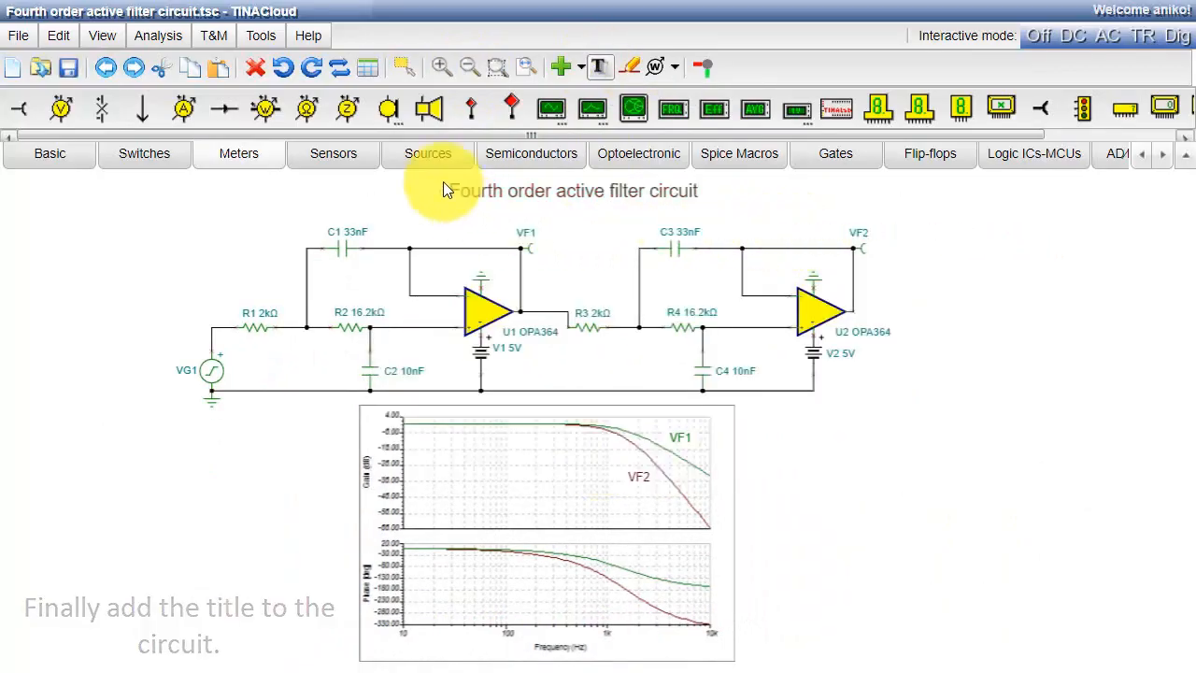
{"action": "left_click", "coordinate": [443, 182]}
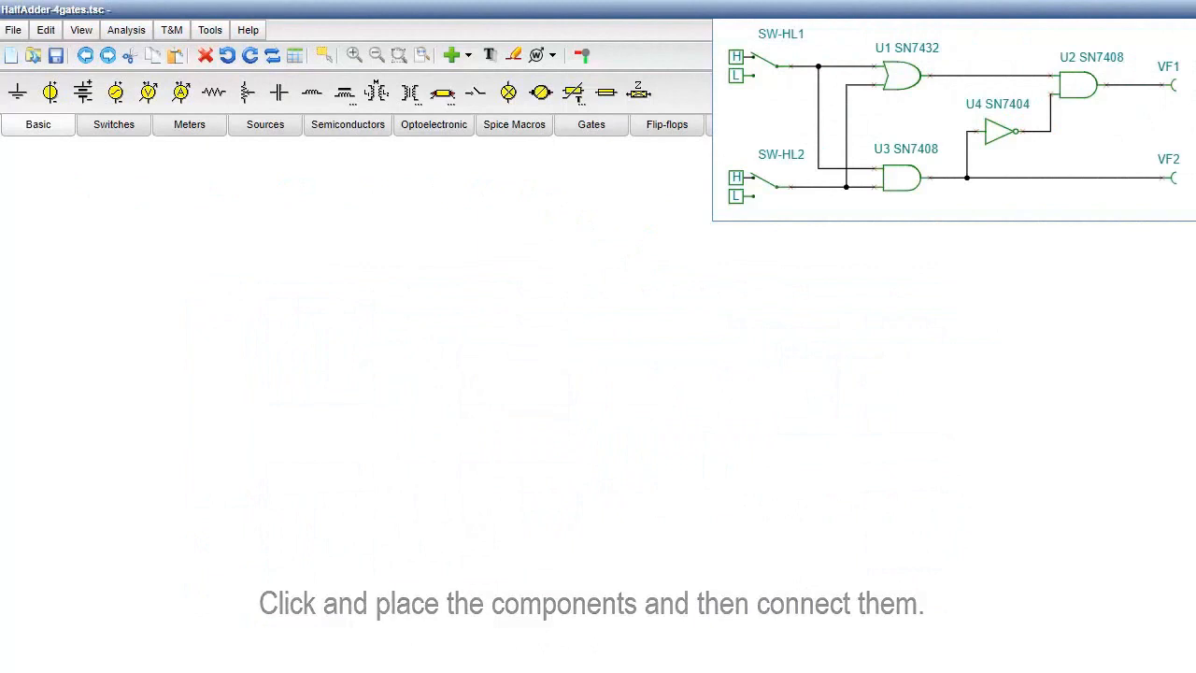
- Place an SN7432 two-input OR gate in the upper part of the empty half-adder schematic
{"action": "left_click", "coordinate": [592, 124]}
{"action": "left_click", "coordinate": [245, 92]}
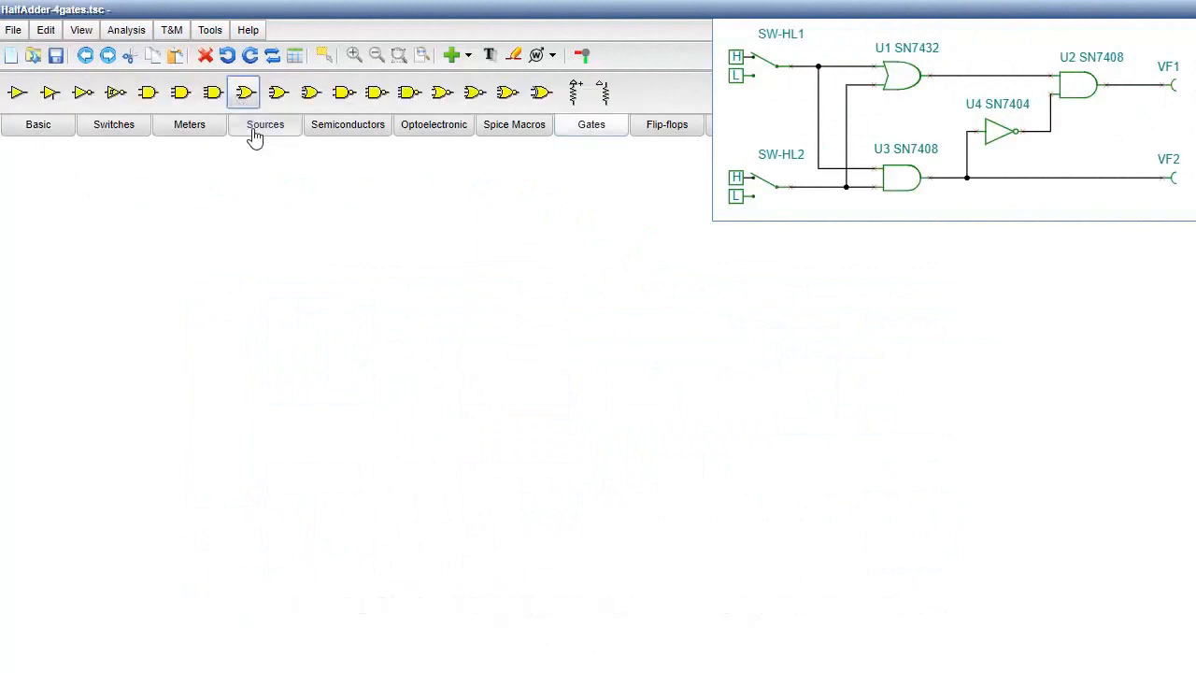
{"action": "left_click", "coordinate": [205, 213]}
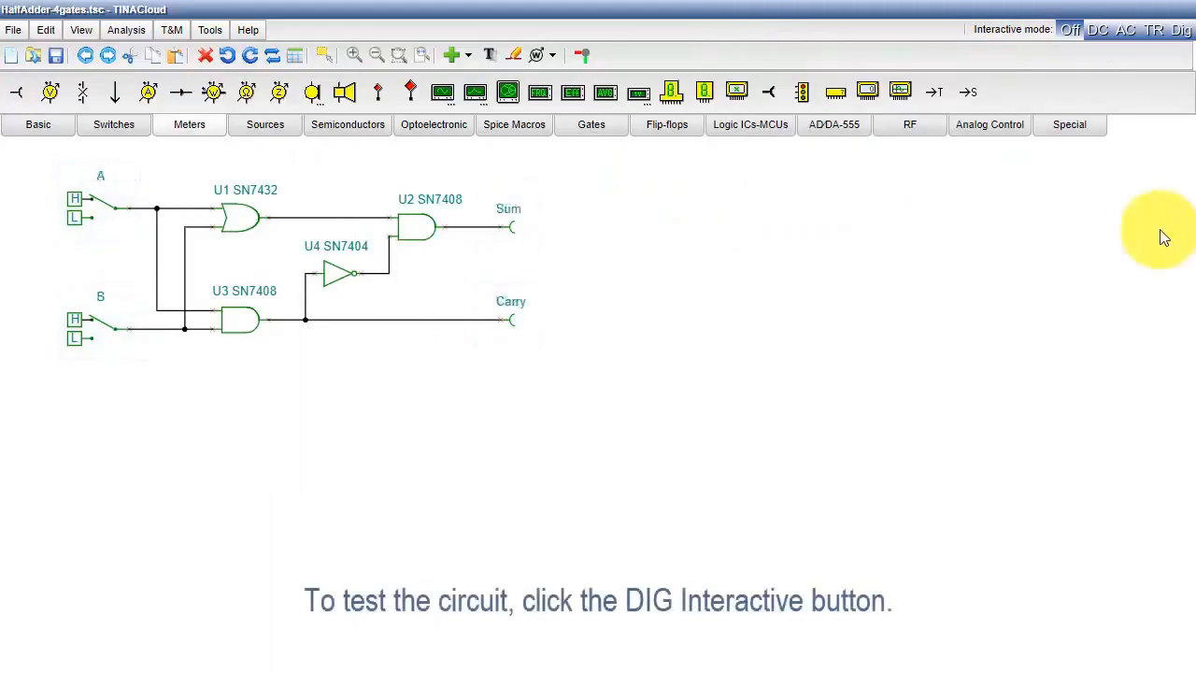
- Test the half adder in digital interactive mode by toggling switches A and B through the input combinations, and stop the simulation
{"action": "left_click", "coordinate": [1176, 34]}
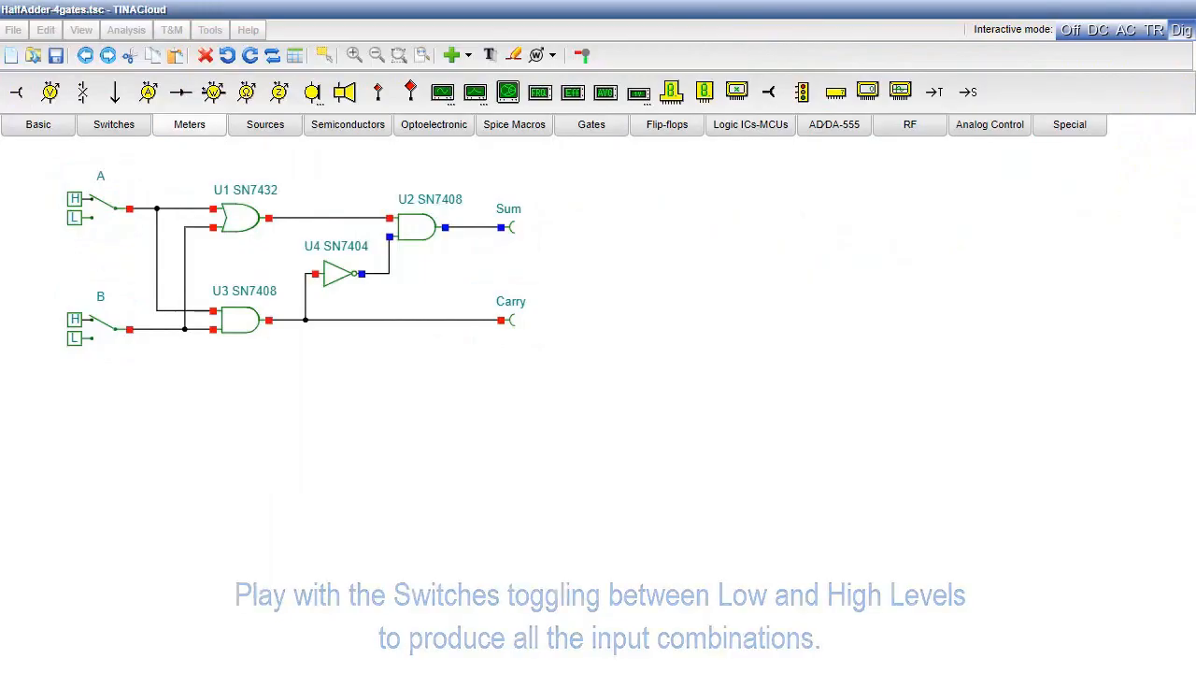
{"action": "left_click", "coordinate": [117, 217]}
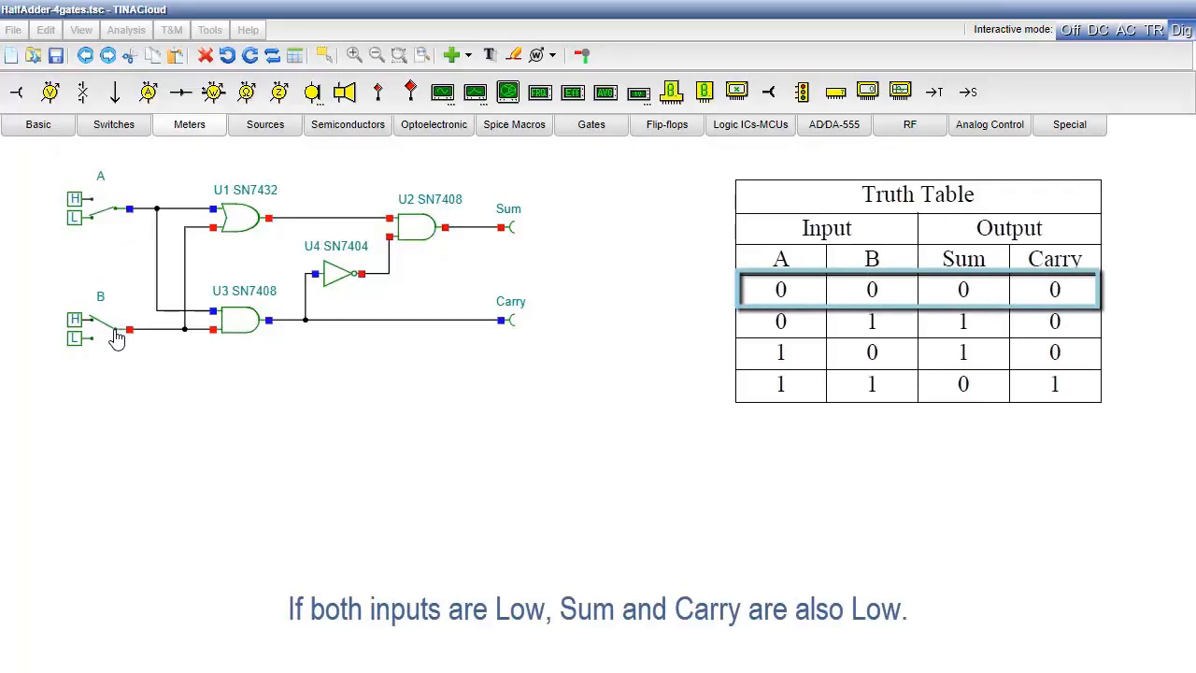
{"action": "left_click", "coordinate": [117, 216]}
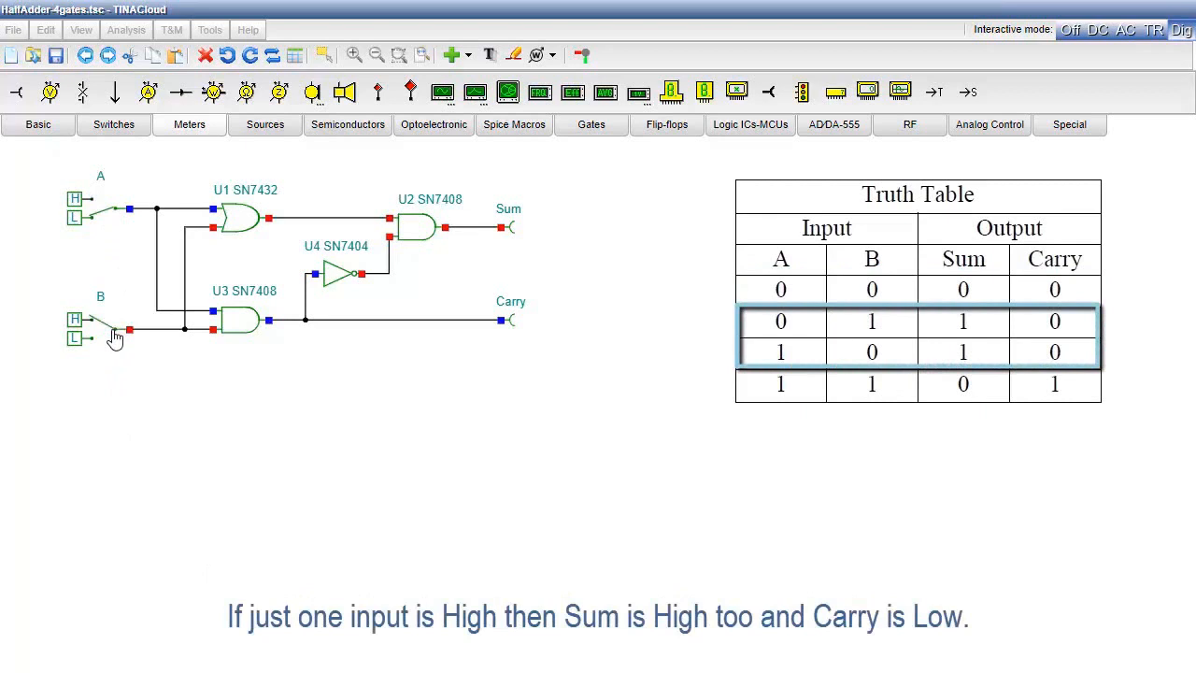
{"action": "left_click", "coordinate": [112, 332]}
{"action": "left_click", "coordinate": [111, 219]}
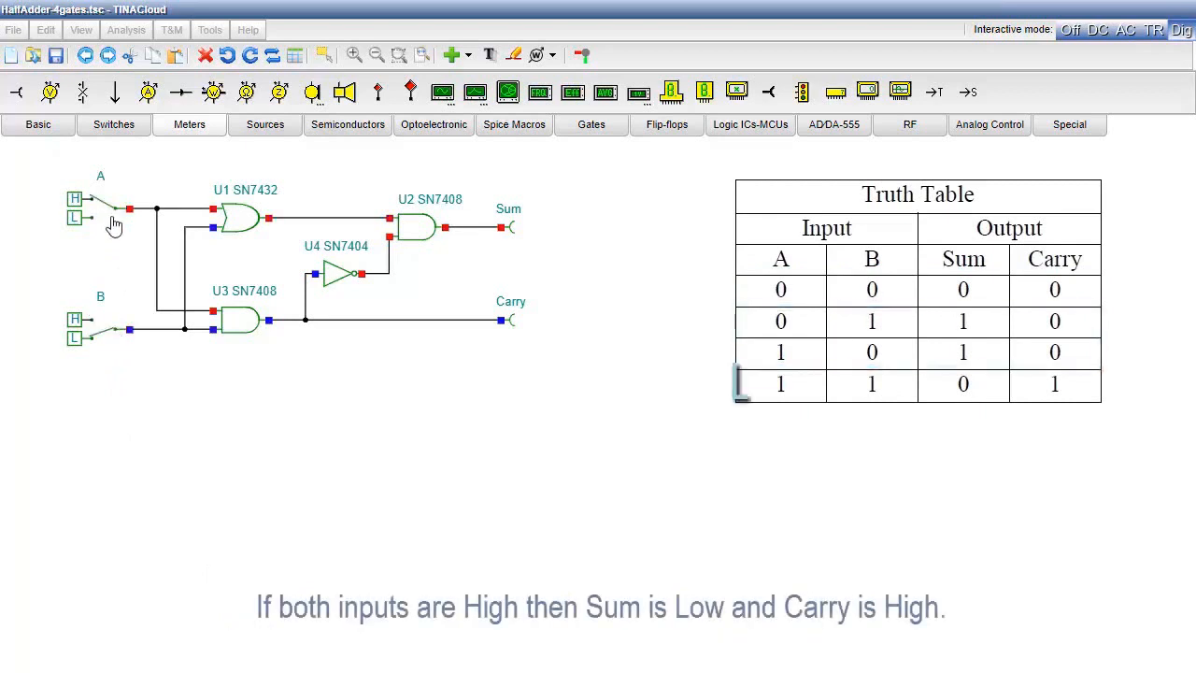
{"action": "left_click", "coordinate": [113, 336]}
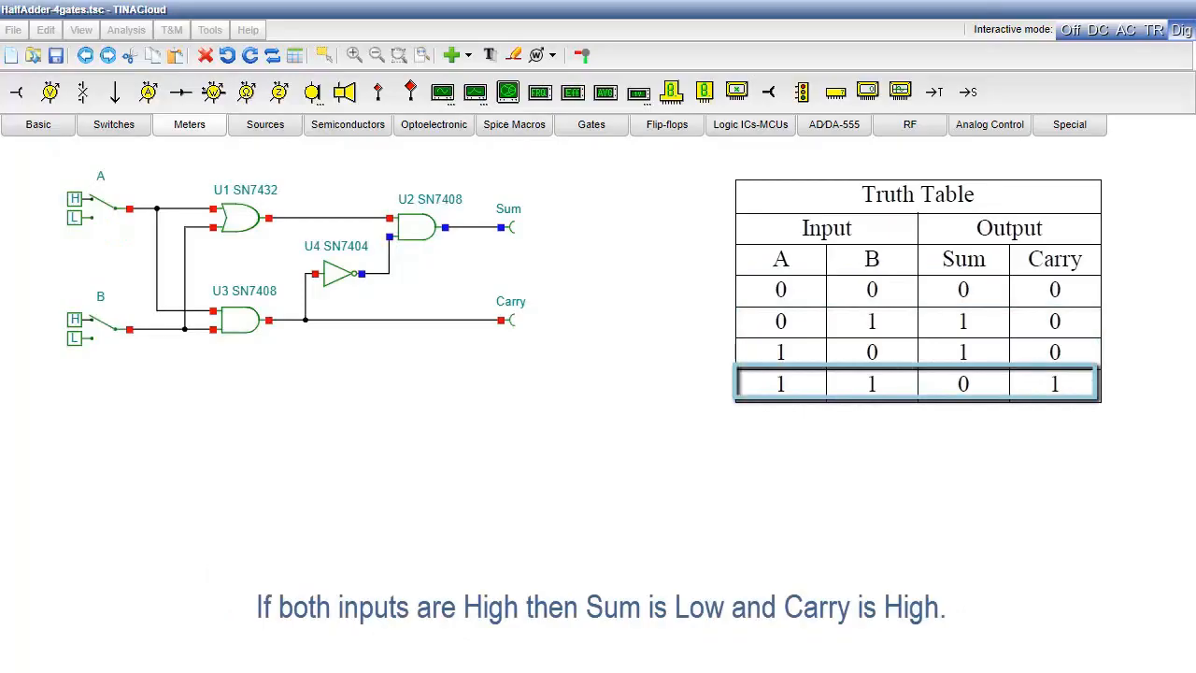
{"action": "left_click", "coordinate": [1067, 32]}
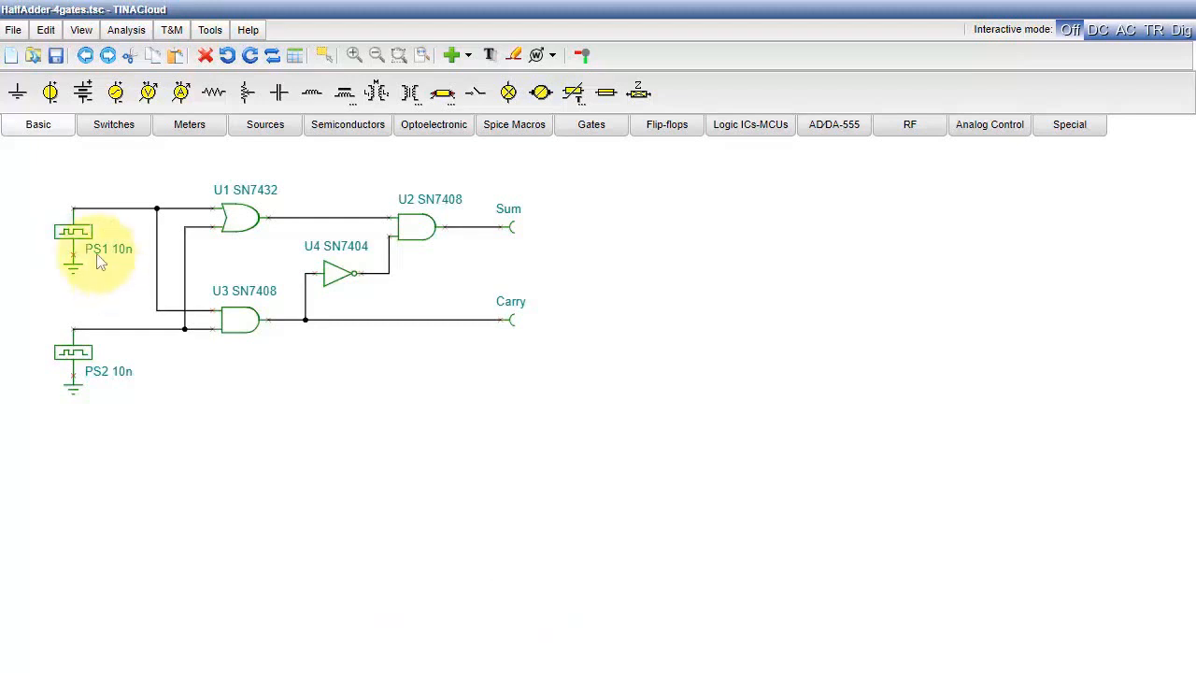
- Hide the rise time of pulse source PS1 on the schematic and add a High level at moment 0.2 to its pattern
{"action": "double_click", "coordinate": [73, 230]}
{"action": "left_click", "coordinate": [968, 296]}
{"action": "left_click", "coordinate": [969, 317]}
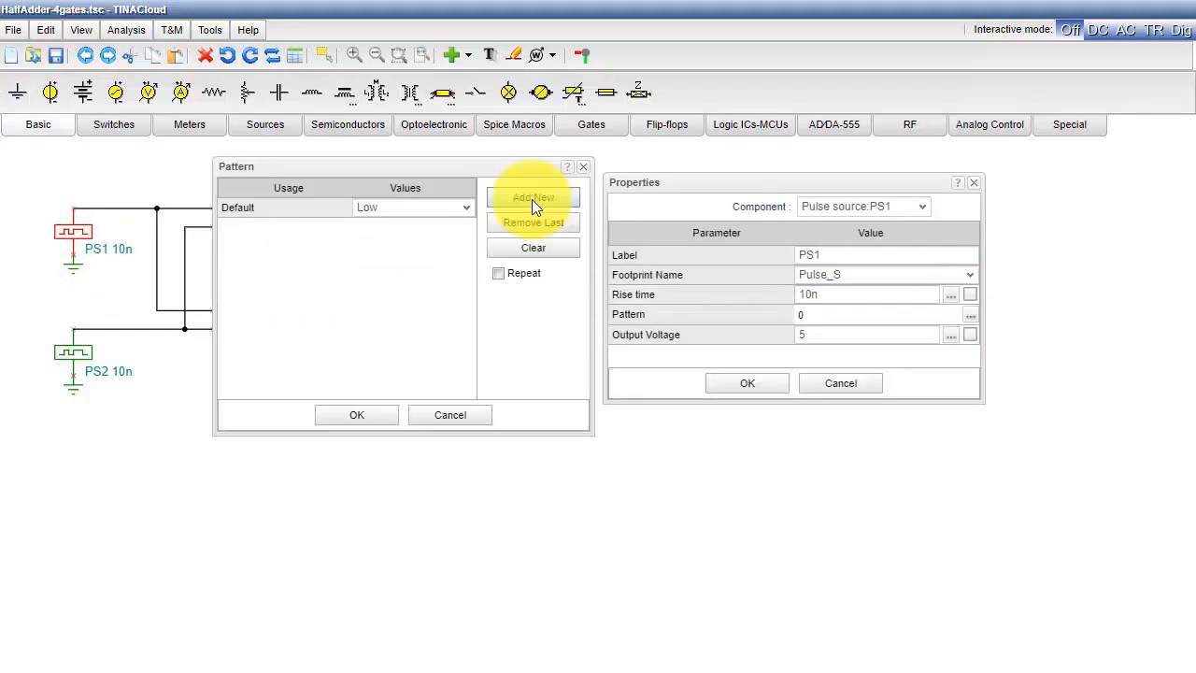
{"action": "left_click", "coordinate": [531, 199]}
{"action": "left_click", "coordinate": [367, 230]}
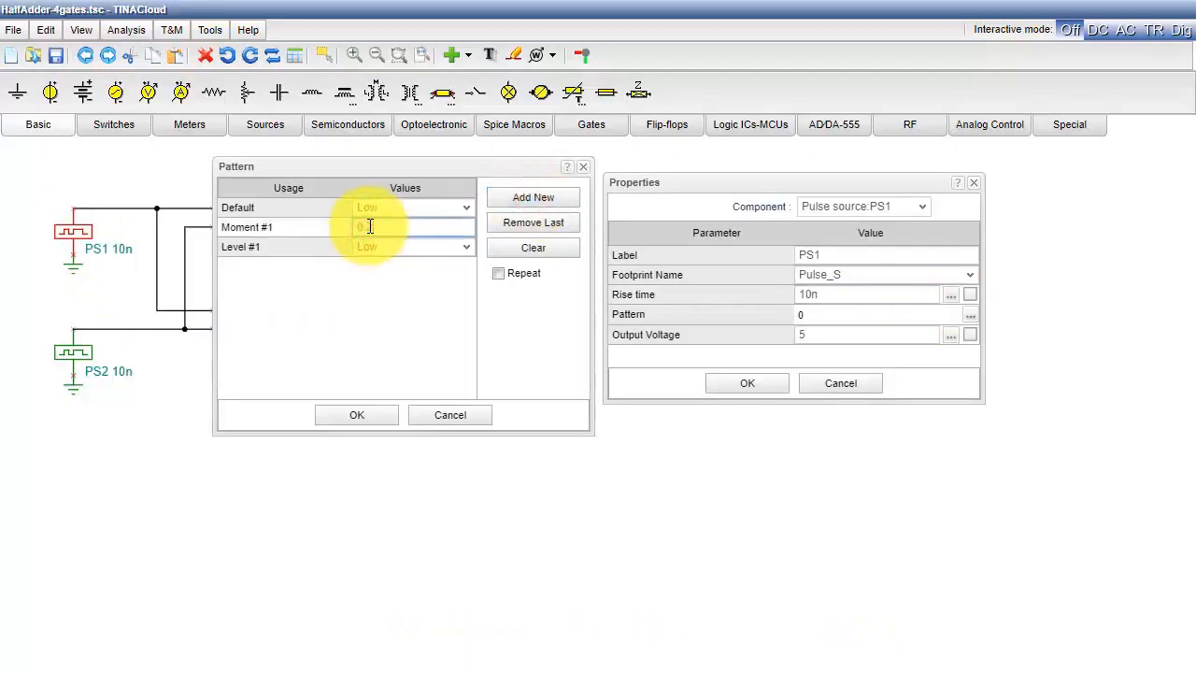
{"action": "type", "text": "0.2"}
{"action": "left_click", "coordinate": [465, 247]}
{"action": "left_click", "coordinate": [371, 278]}
- Add a Low level at moment 0.6 to PS1's pattern and apply the source's properties
{"action": "left_click", "coordinate": [530, 199]}
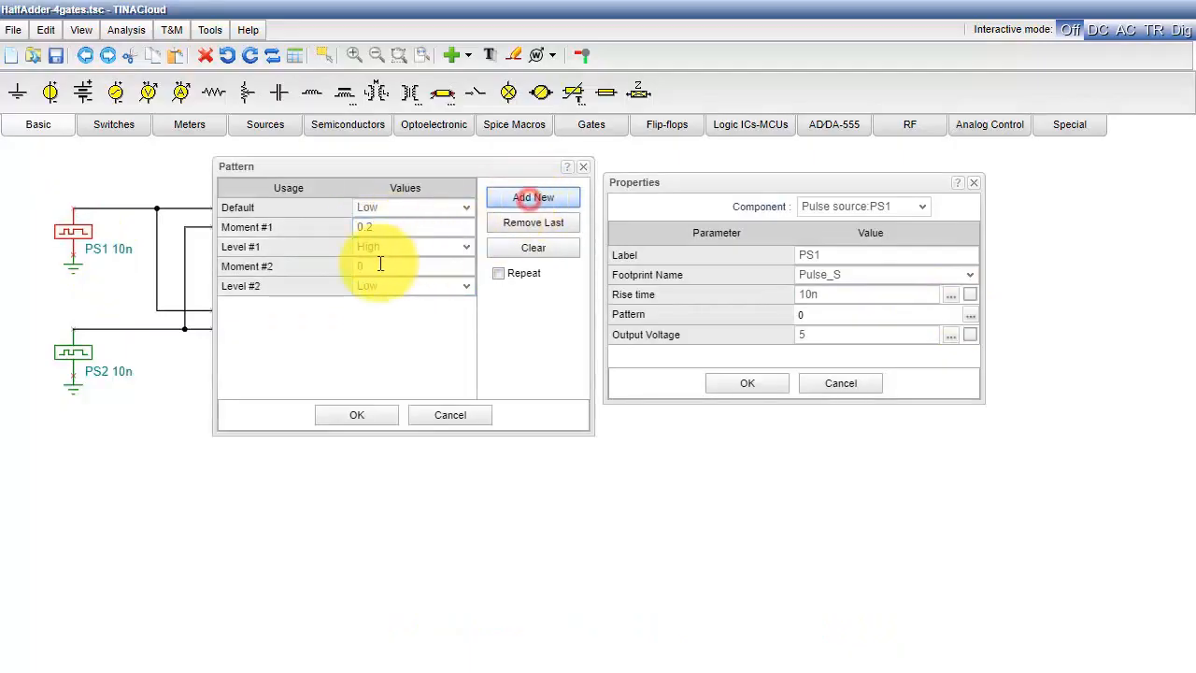
{"action": "left_click", "coordinate": [373, 266]}
{"action": "type", "text": "0.6"}
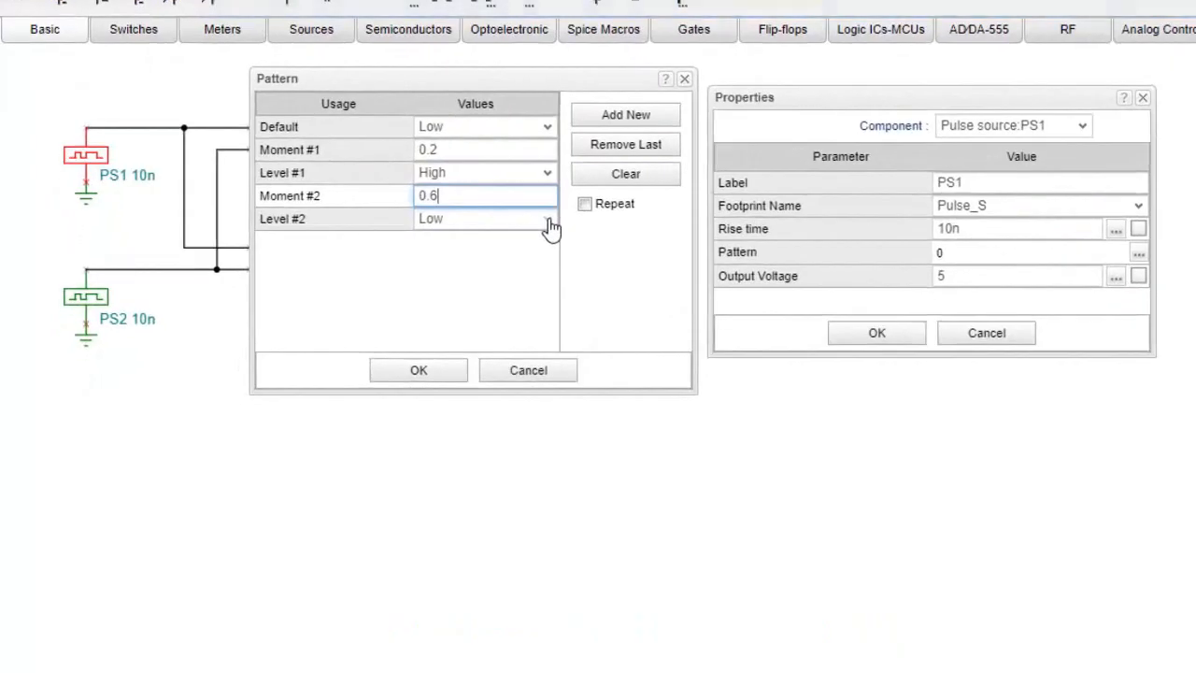
{"action": "left_click", "coordinate": [403, 381]}
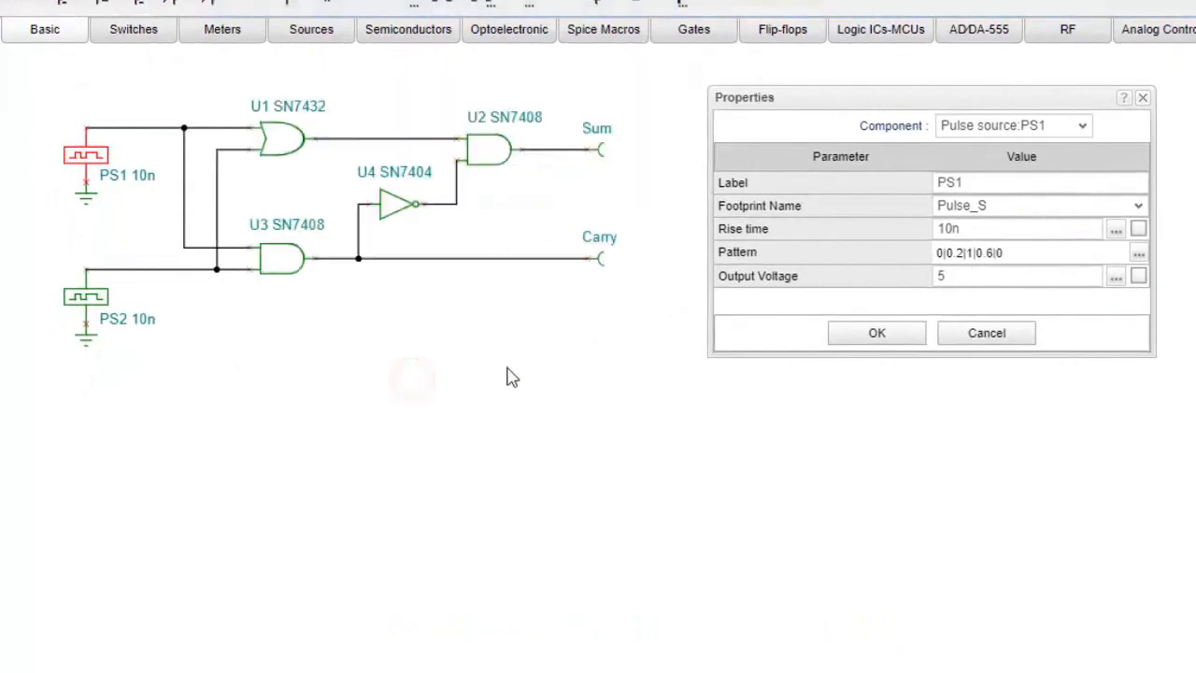
{"action": "left_click", "coordinate": [876, 337]}
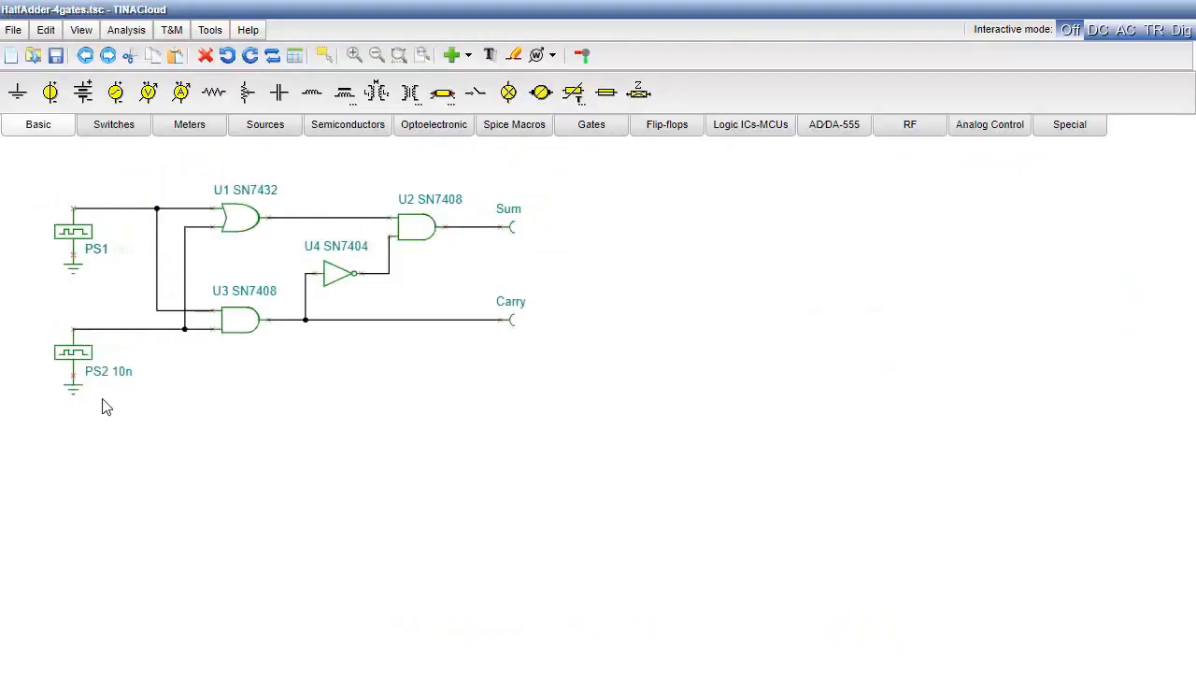
- Hide the rise time of pulse source PS2 on the schematic and add a High level at moment 0.4 to its pattern
{"action": "double_click", "coordinate": [73, 353]}
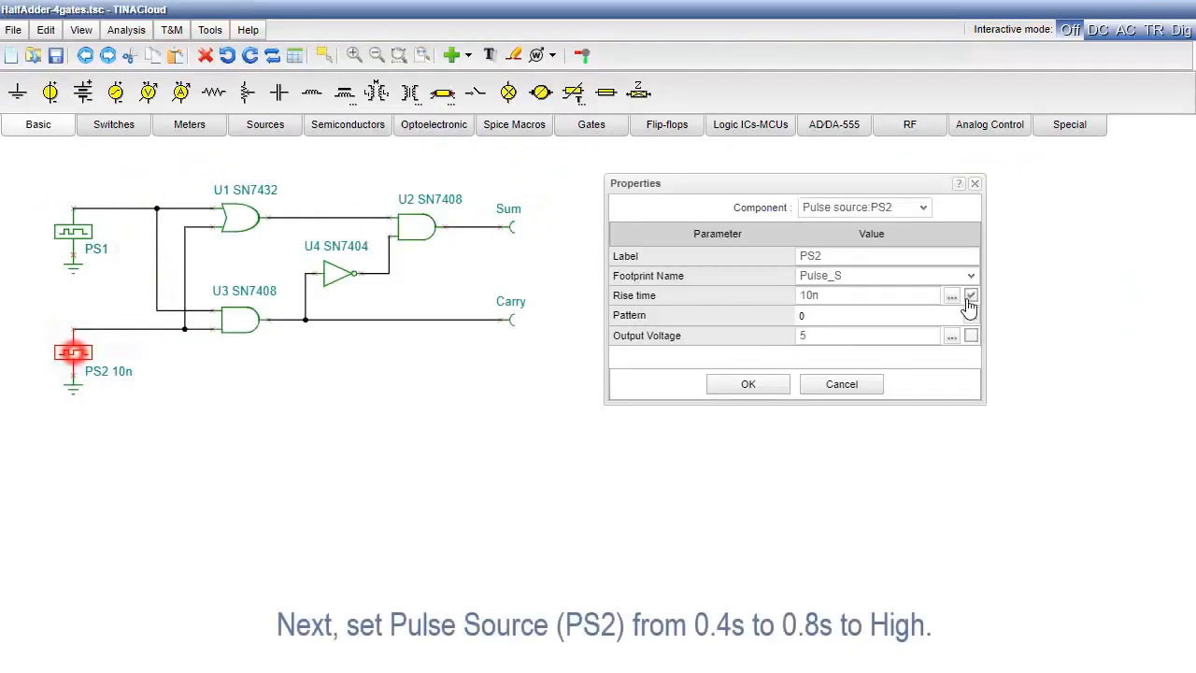
{"action": "left_click", "coordinate": [972, 322]}
{"action": "left_click", "coordinate": [535, 198]}
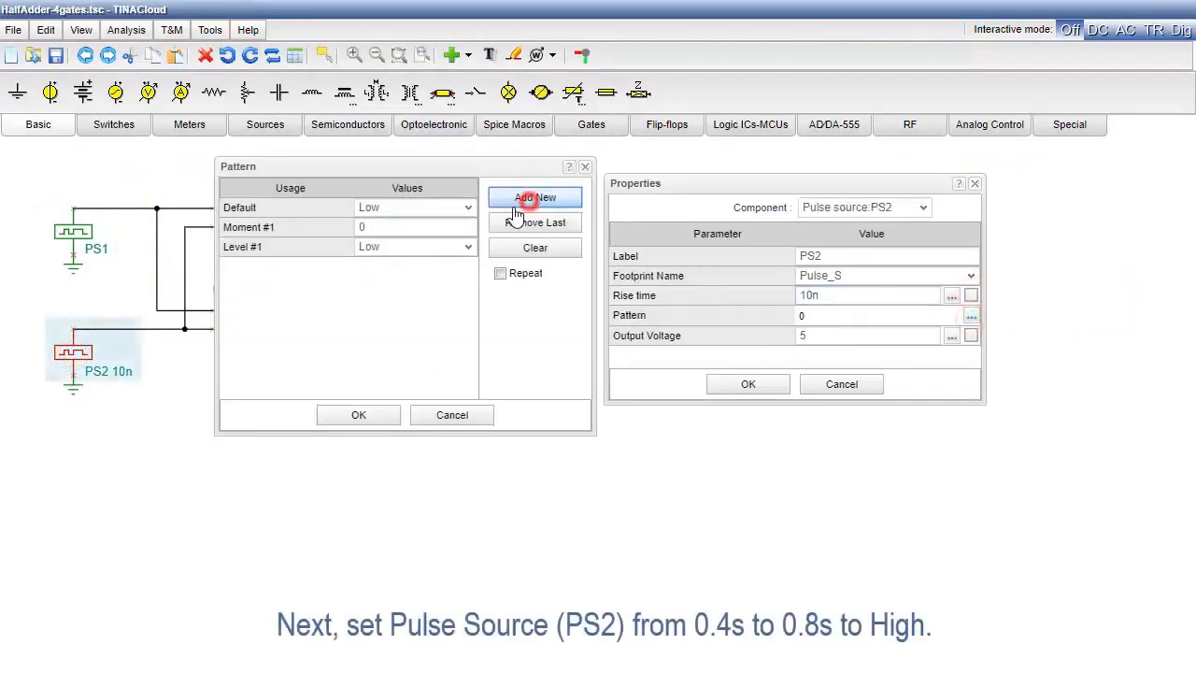
{"action": "left_click", "coordinate": [378, 228]}
{"action": "type", "text": ".4"}
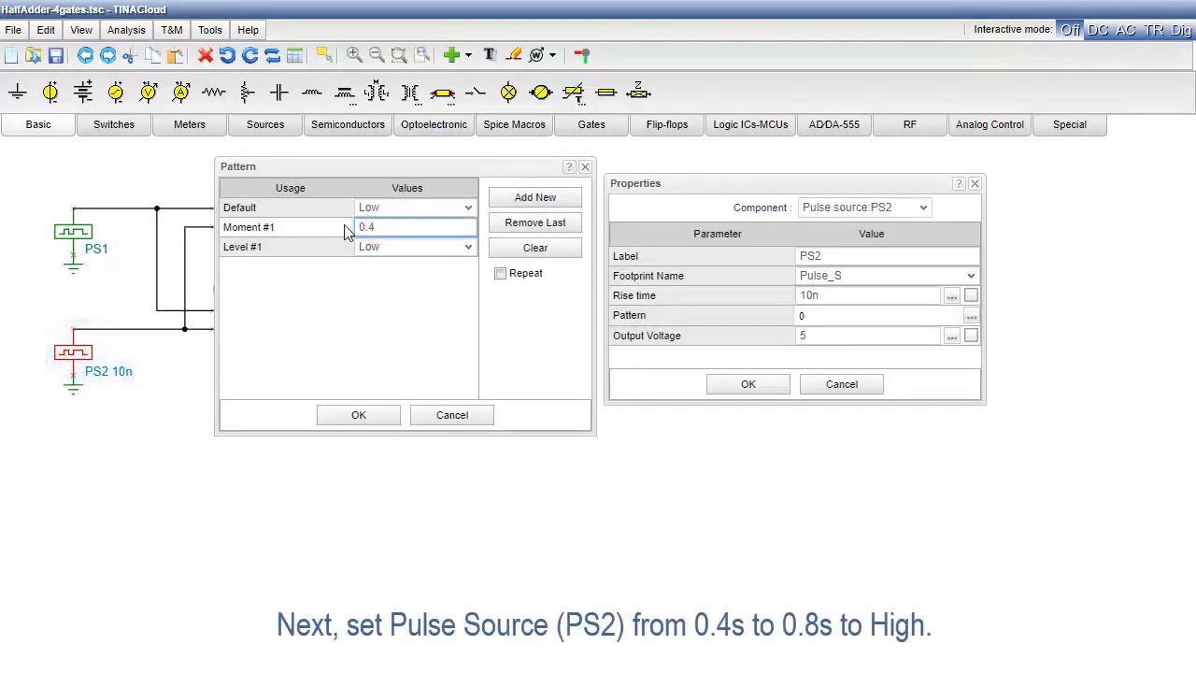
{"action": "left_click", "coordinate": [463, 247]}
{"action": "left_click", "coordinate": [411, 280]}
- Add a Low level at moment 0.8 to PS2's pattern and apply the source's properties
{"action": "left_click", "coordinate": [536, 197]}
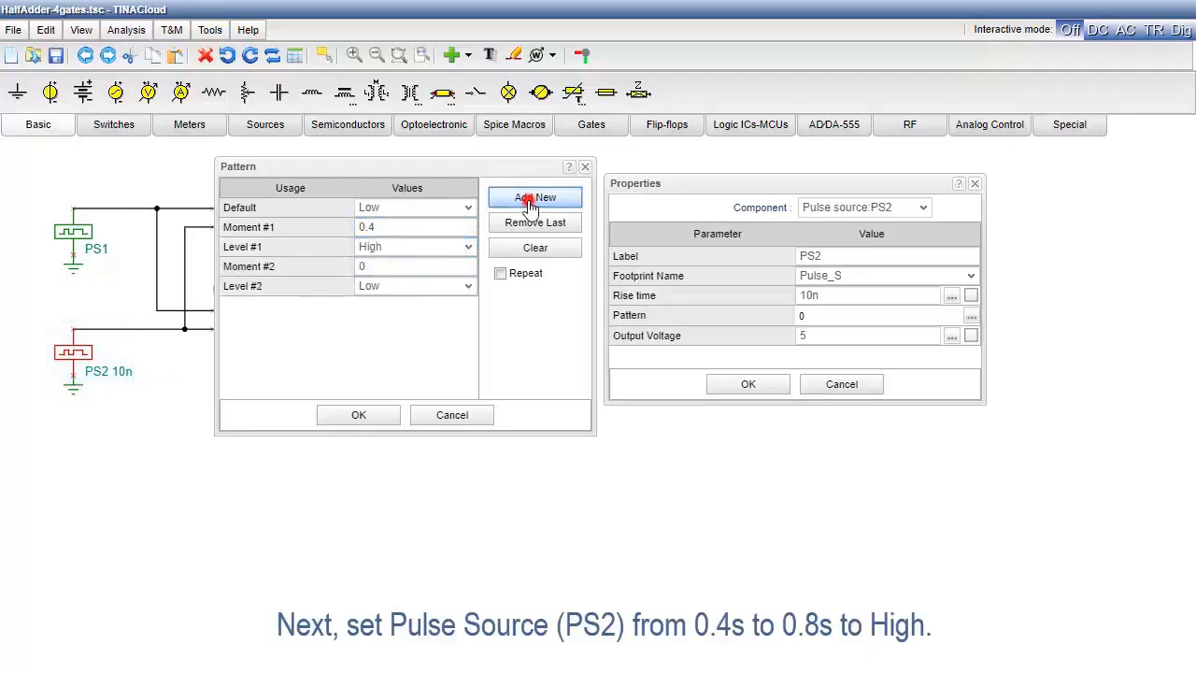
{"action": "left_click", "coordinate": [400, 265]}
{"action": "type", "text": ".8"}
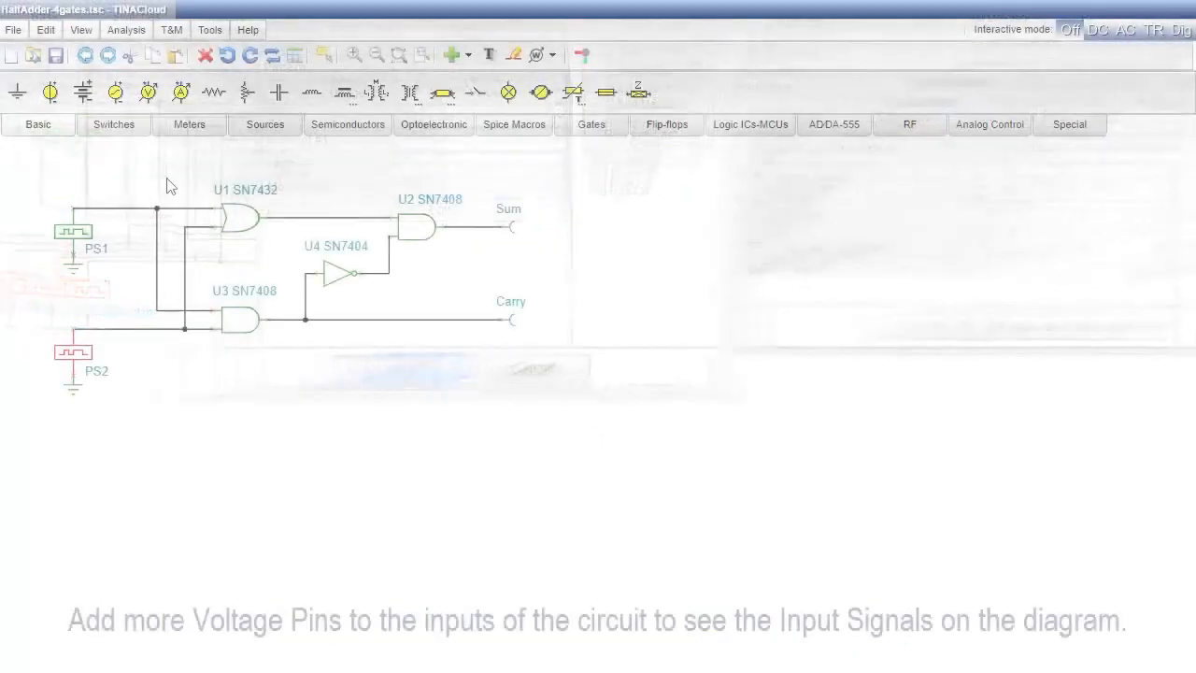
- Place a voltage pin above each of the two input lines near PS1 and PS2, and wire each pin to its line
{"action": "left_click", "coordinate": [182, 128]}
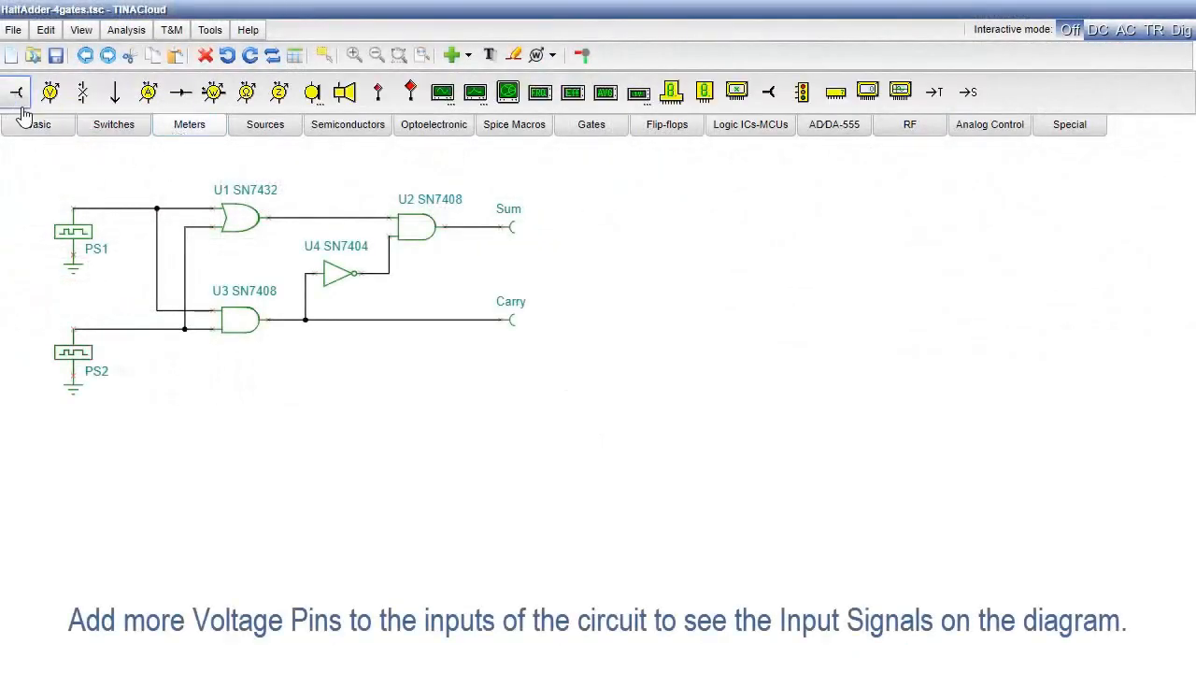
{"action": "left_click", "coordinate": [112, 181]}
{"action": "left_click", "coordinate": [16, 91]}
{"action": "left_click", "coordinate": [113, 306]}
{"action": "left_click", "coordinate": [110, 303]}
{"action": "left_click_drag", "start_coordinate": [111, 180], "coordinate": [110, 208]}
{"action": "left_click_drag", "start_coordinate": [111, 300], "coordinate": [111, 329]}
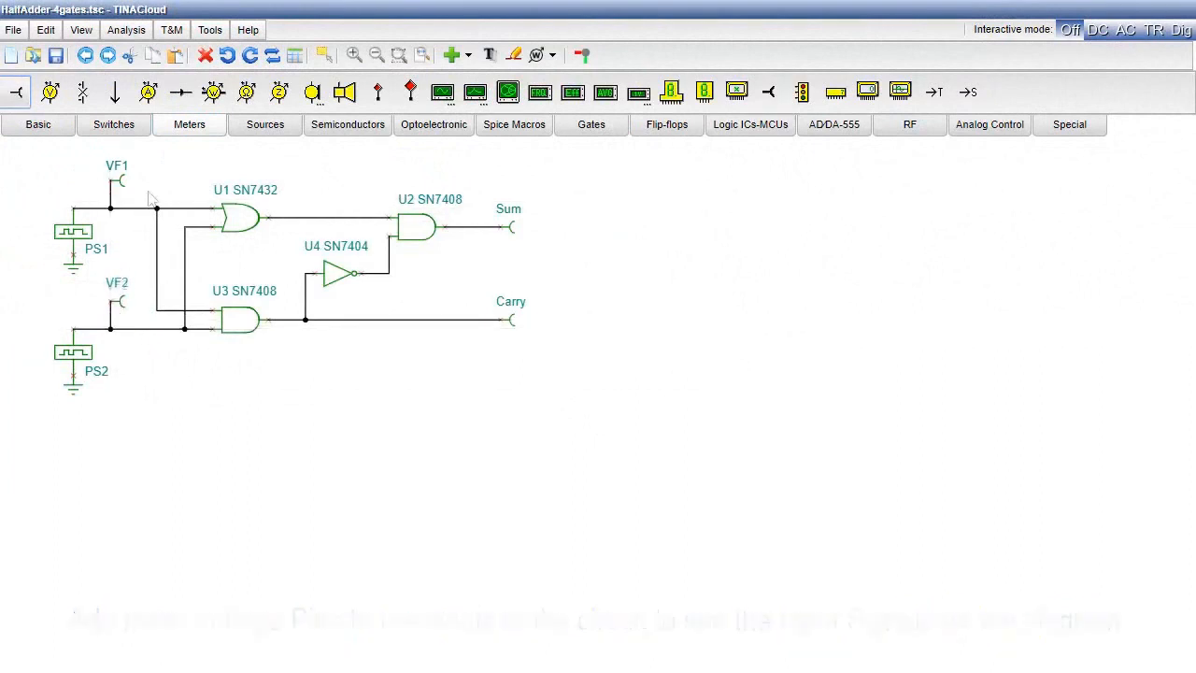
- Rename voltage pins VF1 and VF2 to A:1 and B:2, and the Sum output pin to Sum:3
{"action": "double_click", "coordinate": [120, 175]}
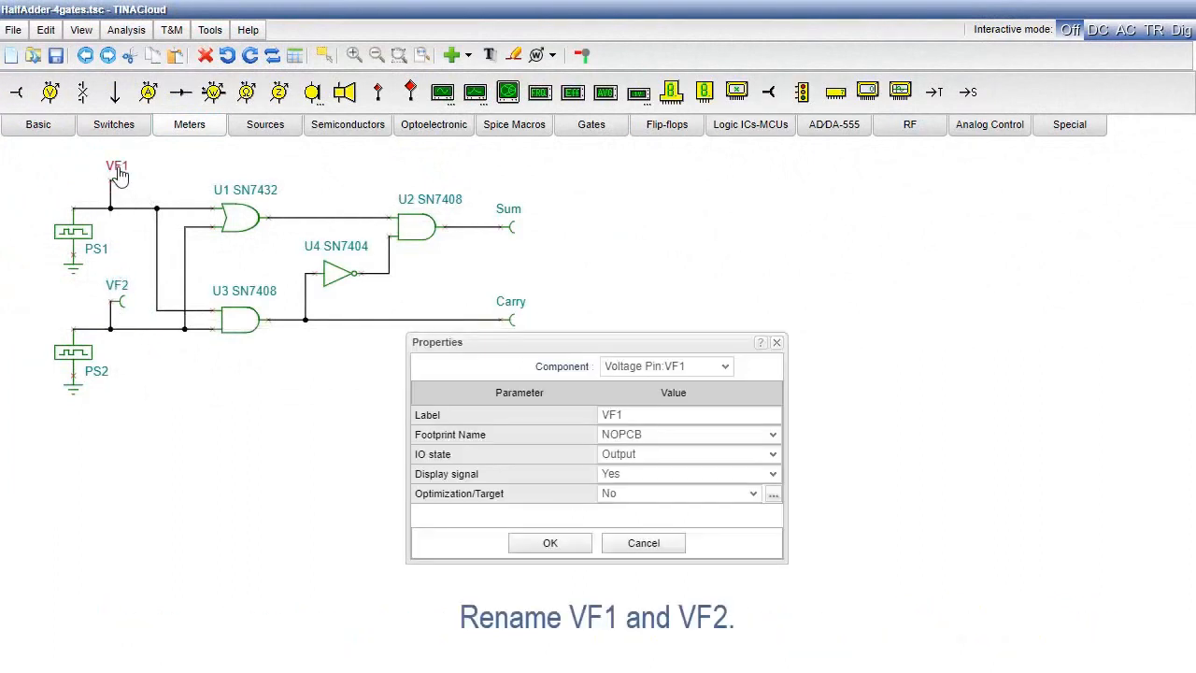
{"action": "left_click", "coordinate": [638, 414]}
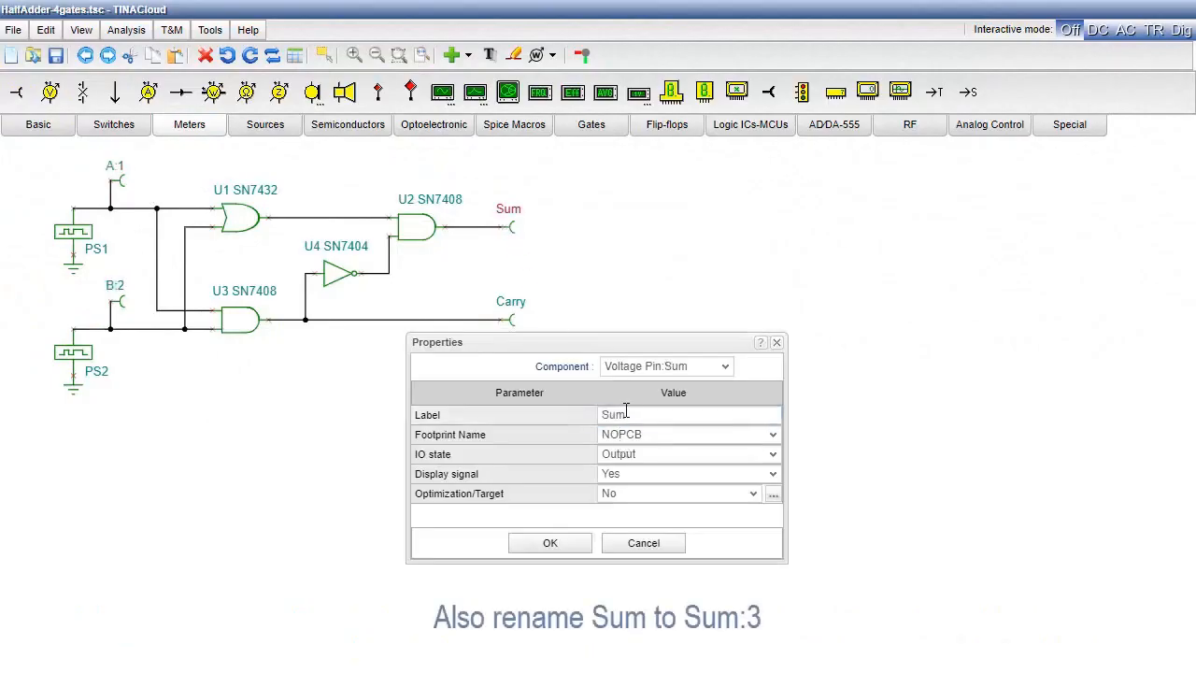
{"action": "left_click", "coordinate": [631, 414]}
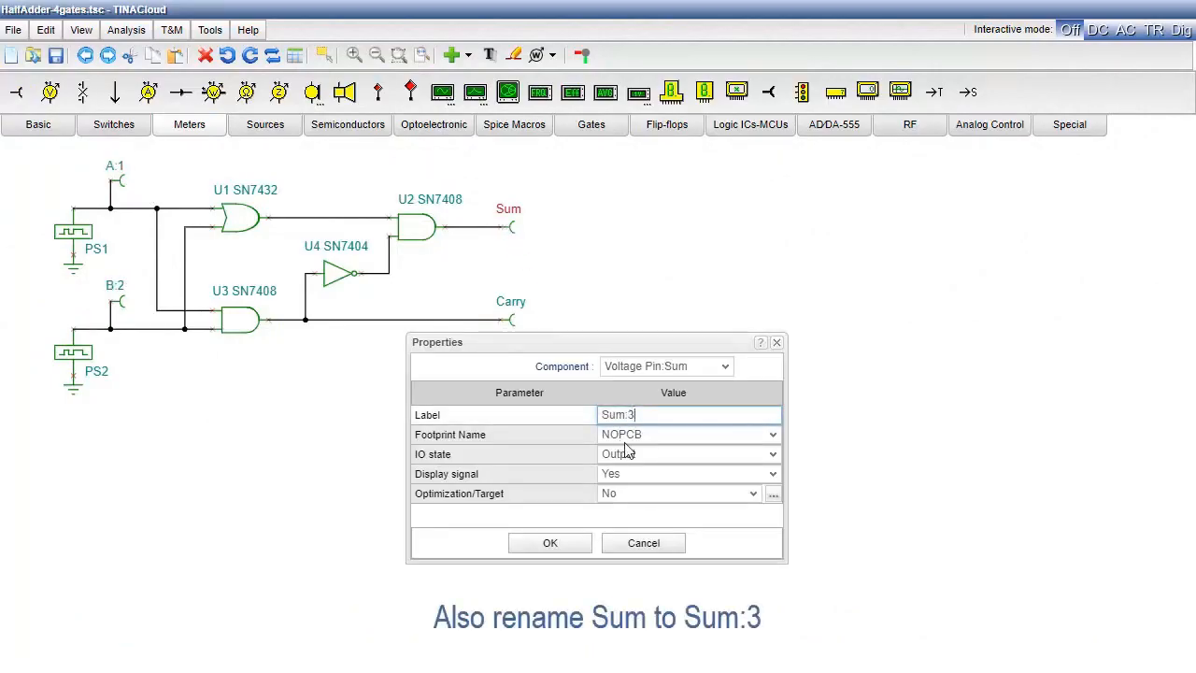
{"action": "type", "text": ":3"}
{"action": "left_click", "coordinate": [550, 543]}
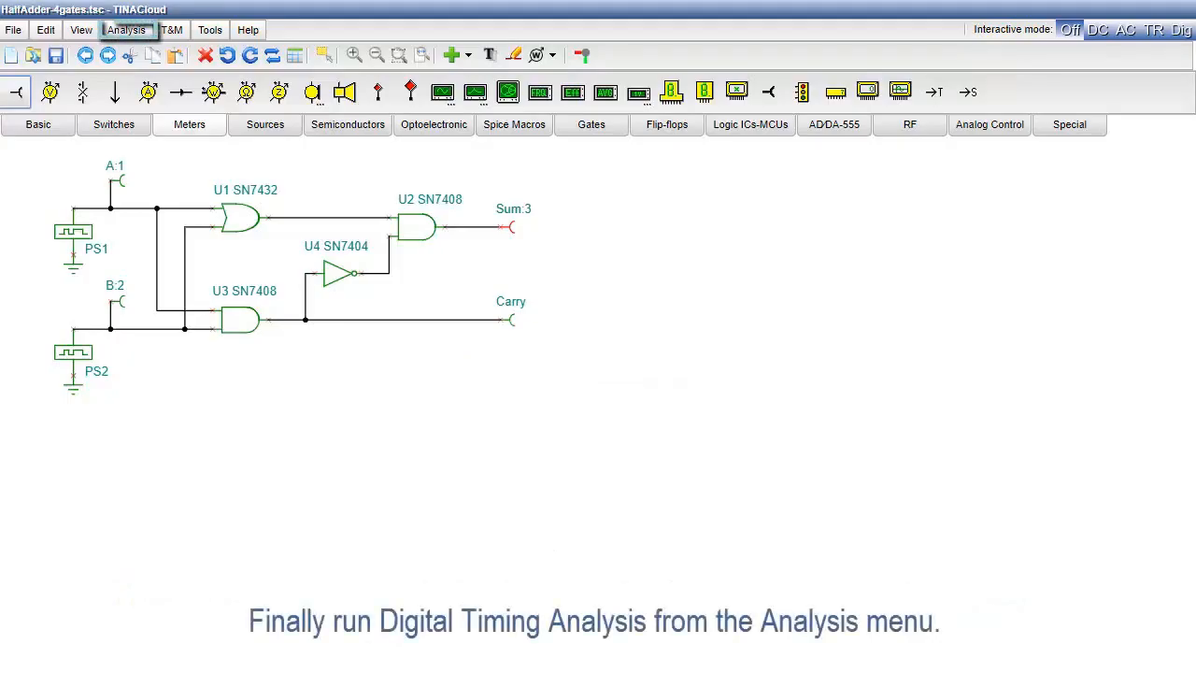
- Run a digital timing analysis of the half adder with the end time set to 1
{"action": "left_click", "coordinate": [129, 34]}
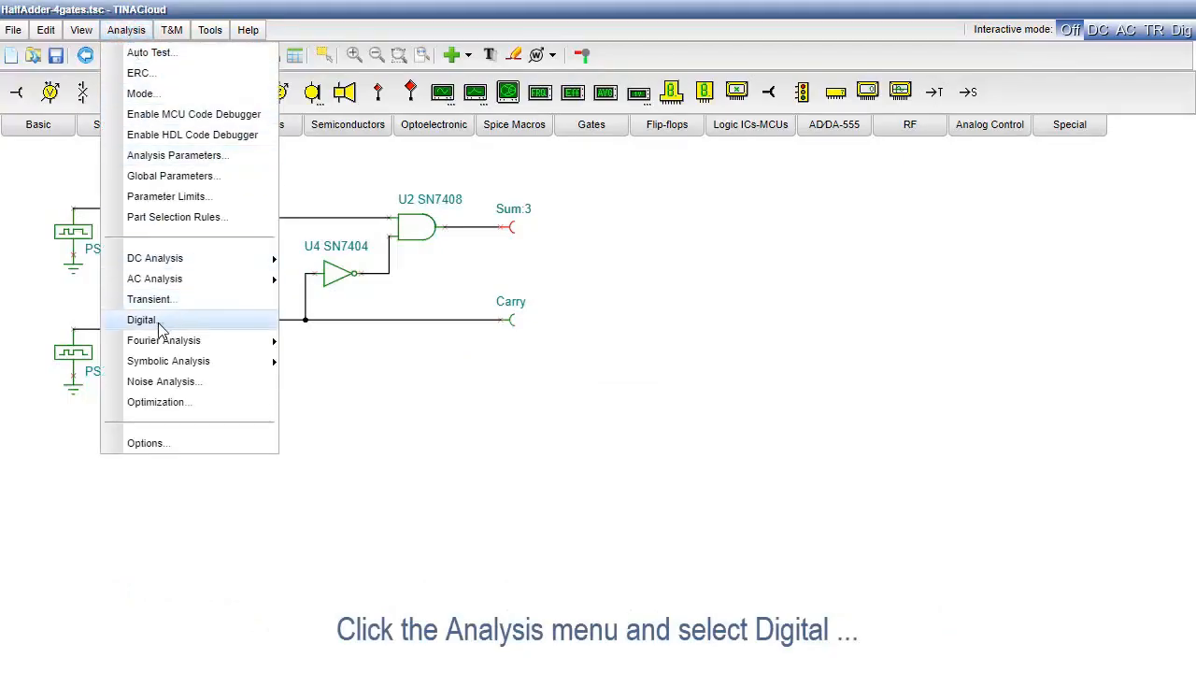
{"action": "left_click", "coordinate": [157, 323]}
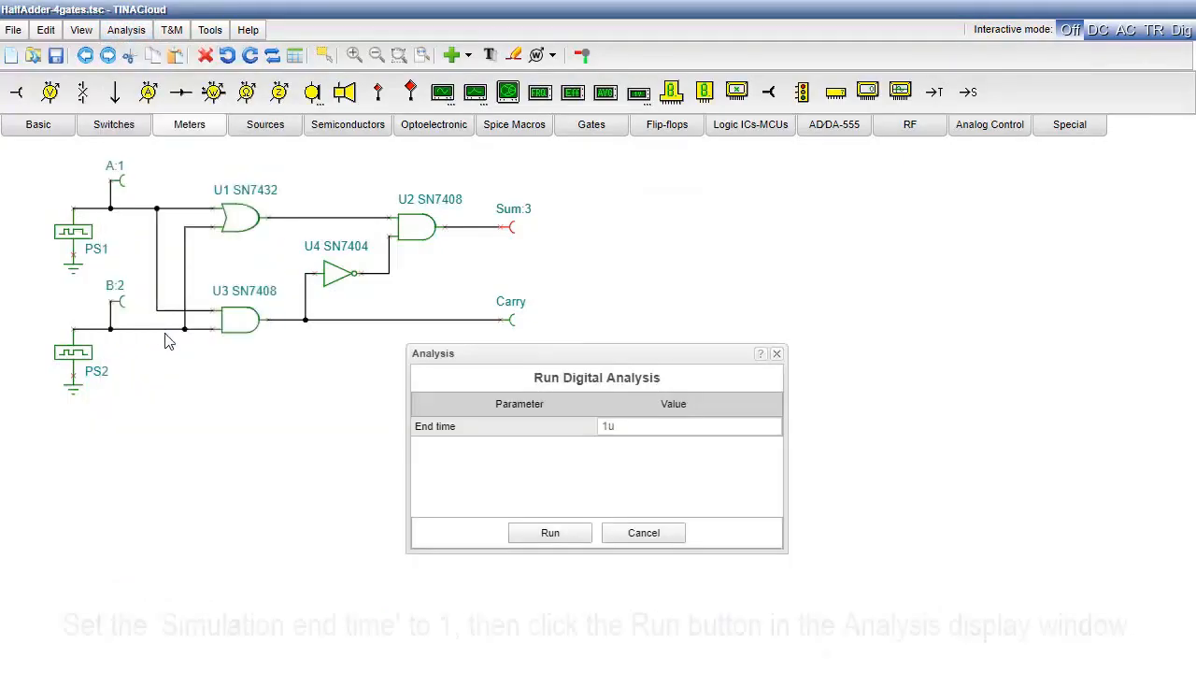
{"action": "left_click", "coordinate": [638, 428]}
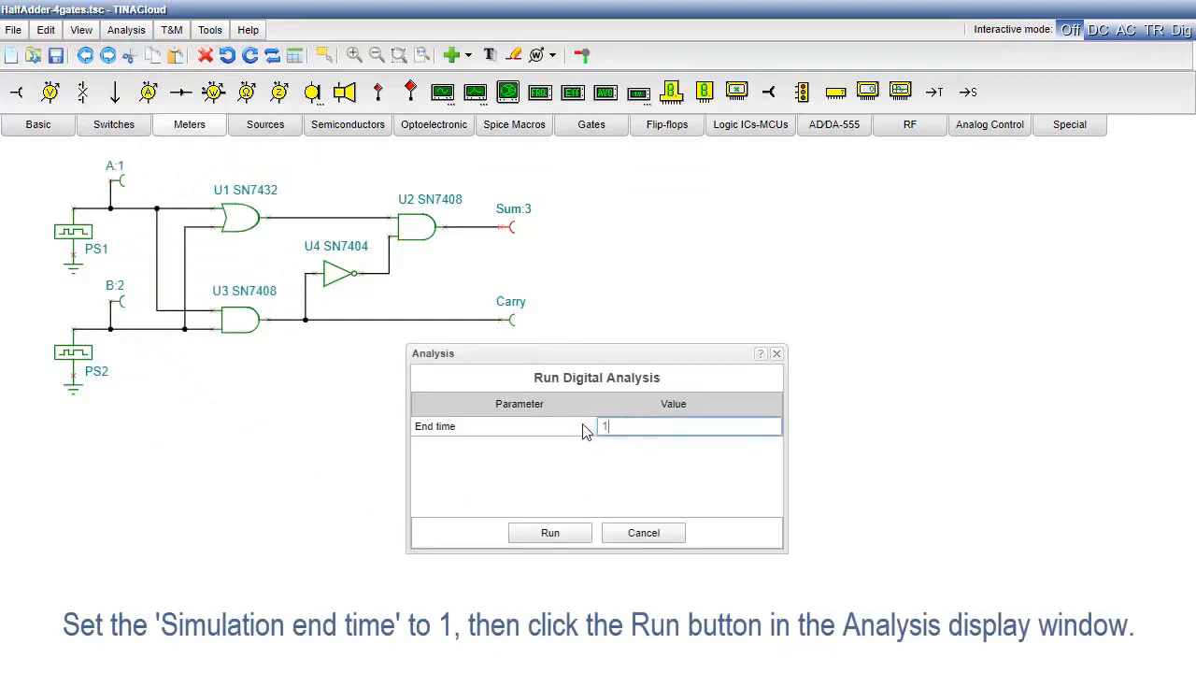
{"action": "left_click", "coordinate": [551, 535]}
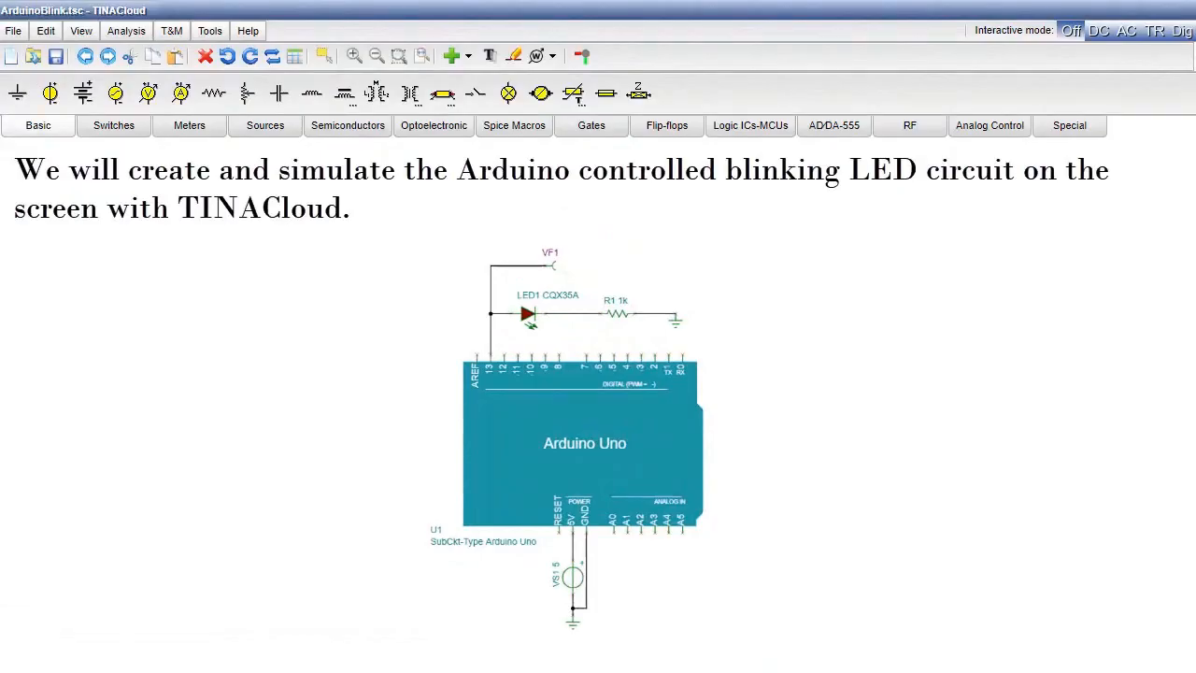
- Insert the Arduino Uno global macro and place the board on the empty ArduinoBlink schematic
{"action": "left_click", "coordinate": [456, 58]}
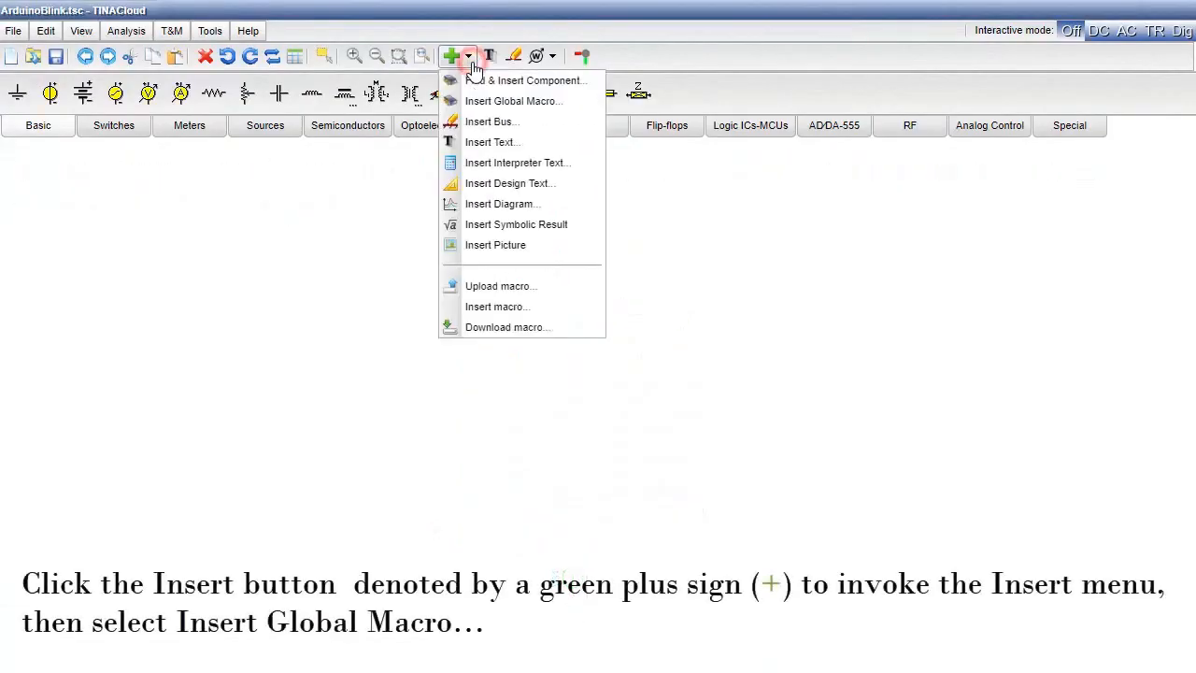
{"action": "left_click", "coordinate": [497, 103]}
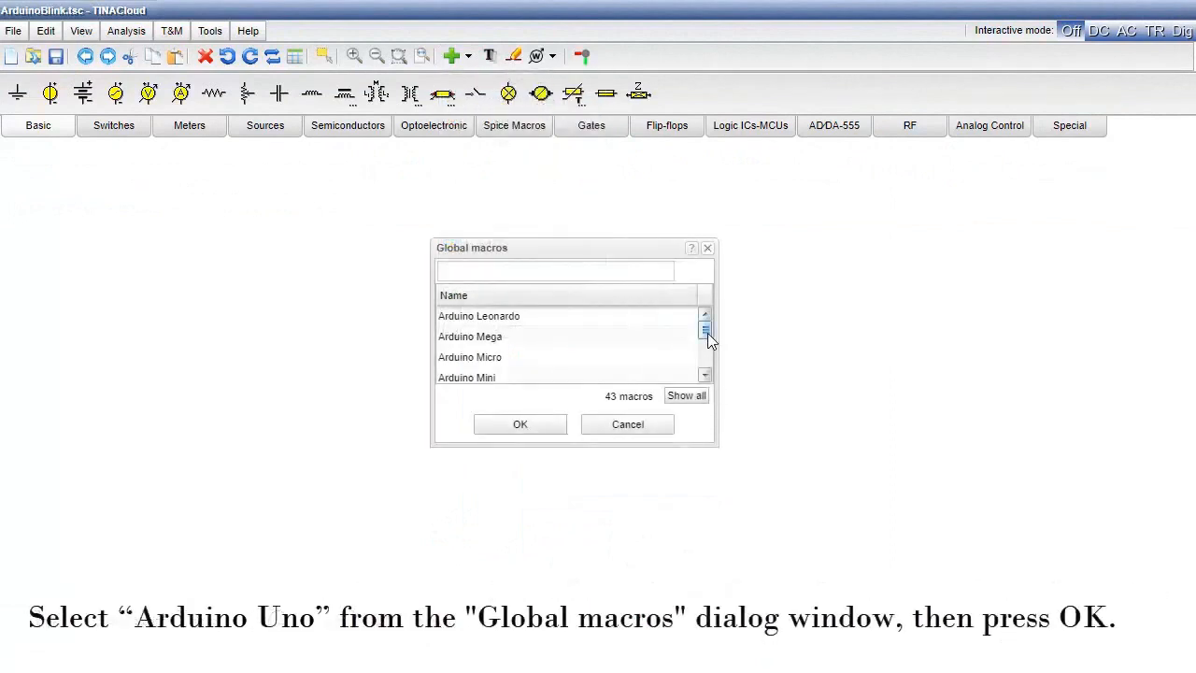
{"action": "left_click_drag", "start_coordinate": [707, 334], "coordinate": [708, 340]}
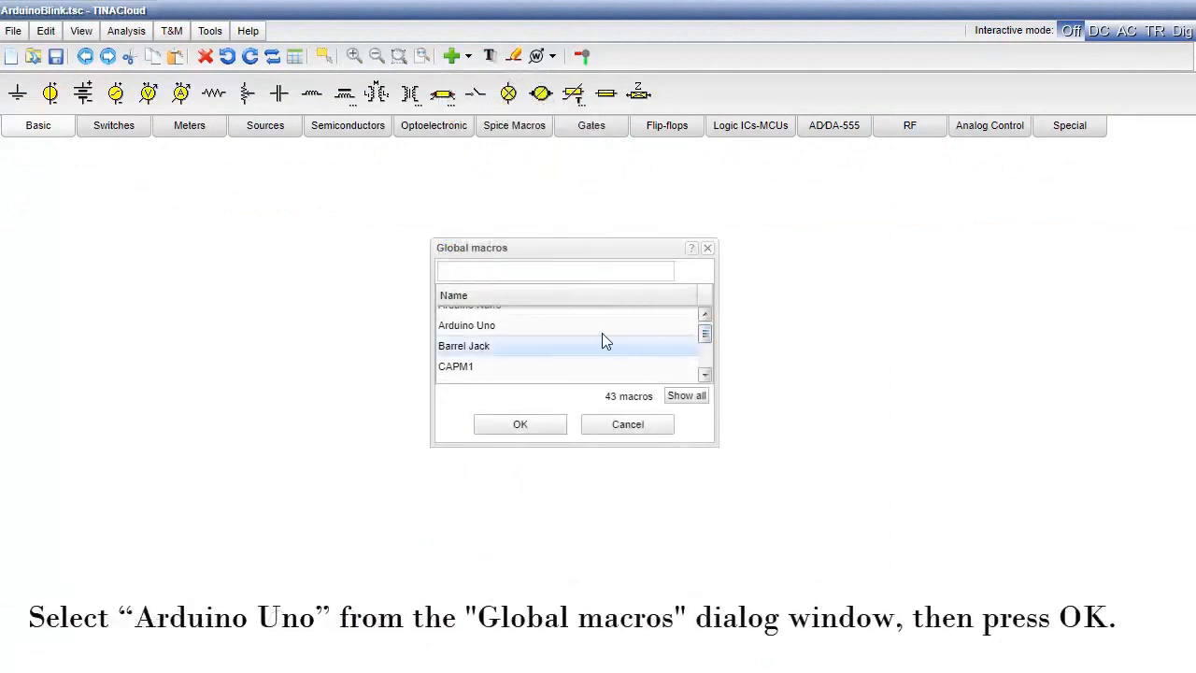
{"action": "left_click", "coordinate": [545, 330]}
{"action": "left_click", "coordinate": [518, 432]}
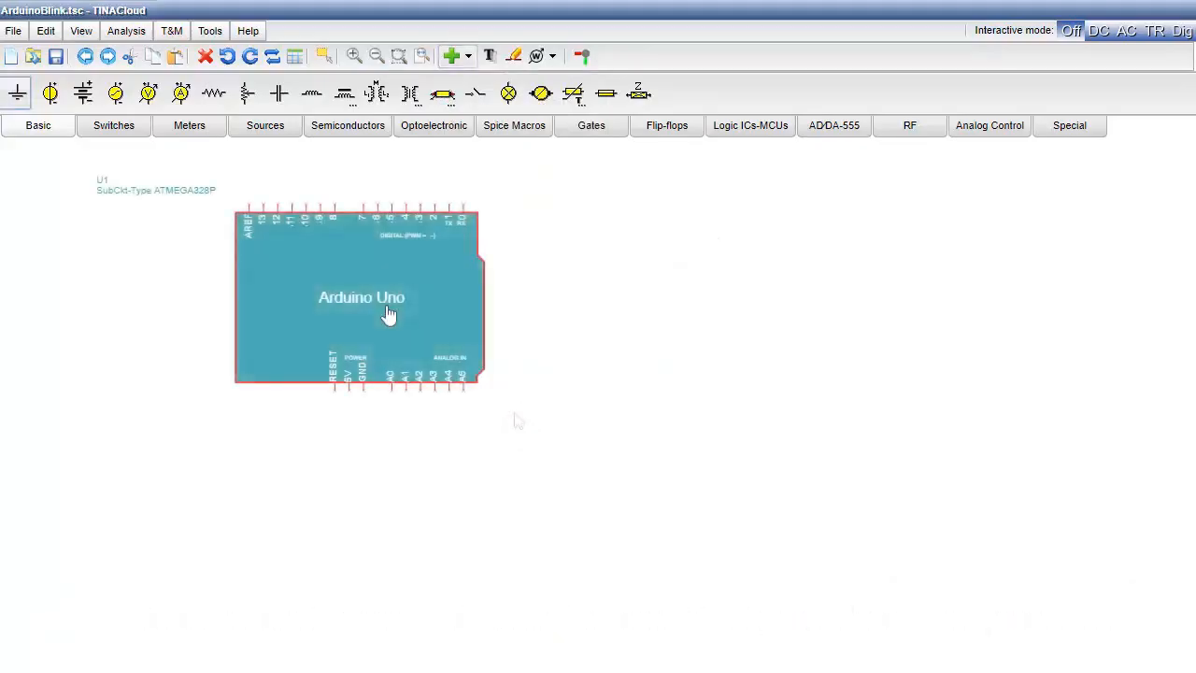
{"action": "left_click", "coordinate": [411, 316]}
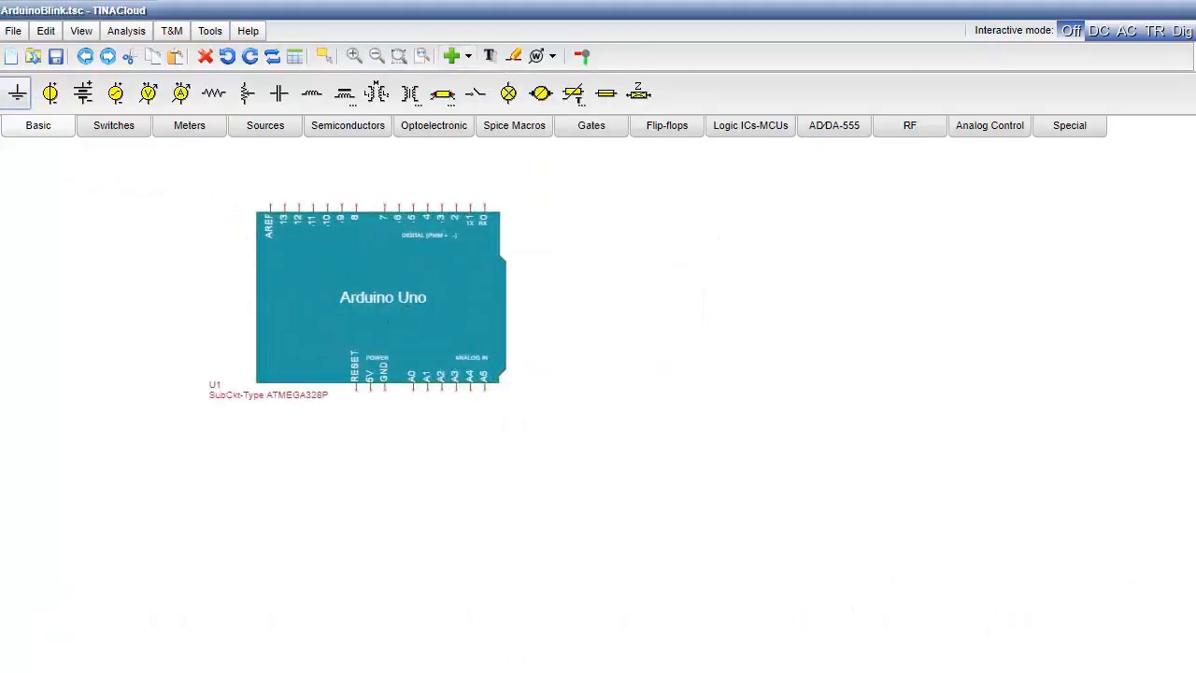
- Place a voltage source and a ground below the Arduino board and wire them to its 5V and GND pins
{"action": "left_click", "coordinate": [54, 105]}
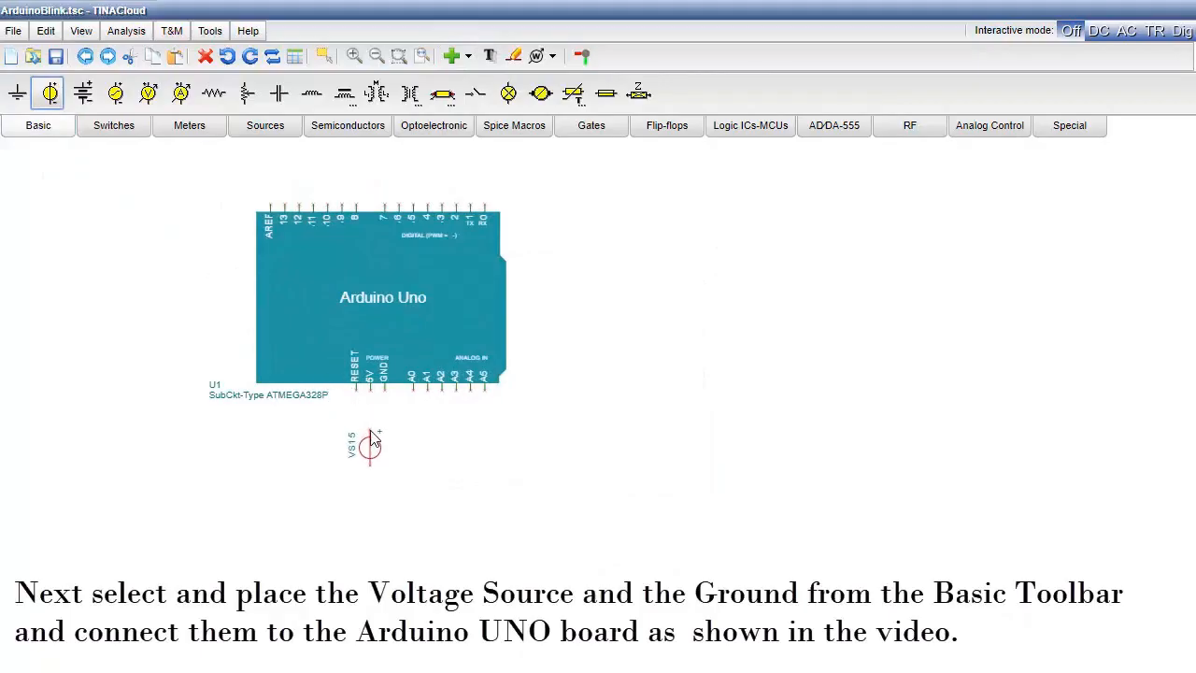
{"action": "left_click", "coordinate": [370, 442]}
{"action": "left_click", "coordinate": [17, 93]}
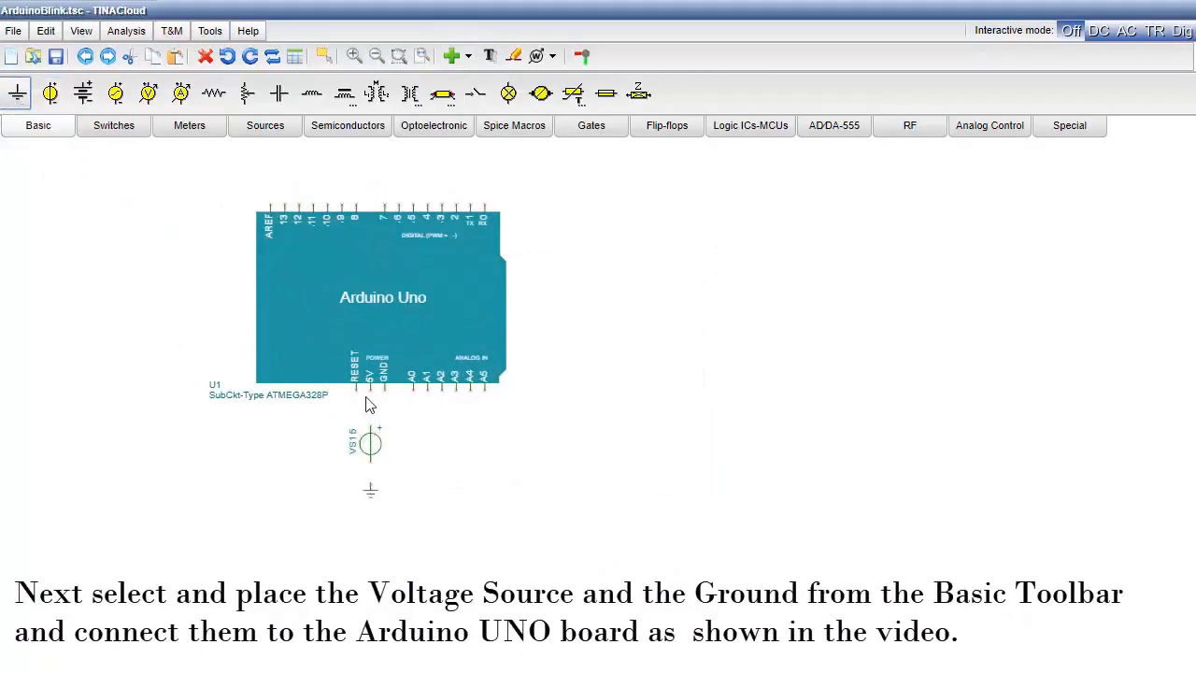
{"action": "left_click_drag", "start_coordinate": [369, 388], "coordinate": [370, 488]}
{"action": "mouse_move", "coordinate": [382, 390]}
{"action": "left_mouse_down"}
{"action": "mouse_move", "coordinate": [387, 473]}
{"action": "mouse_move", "coordinate": [370, 475]}
{"action": "left_mouse_up"}
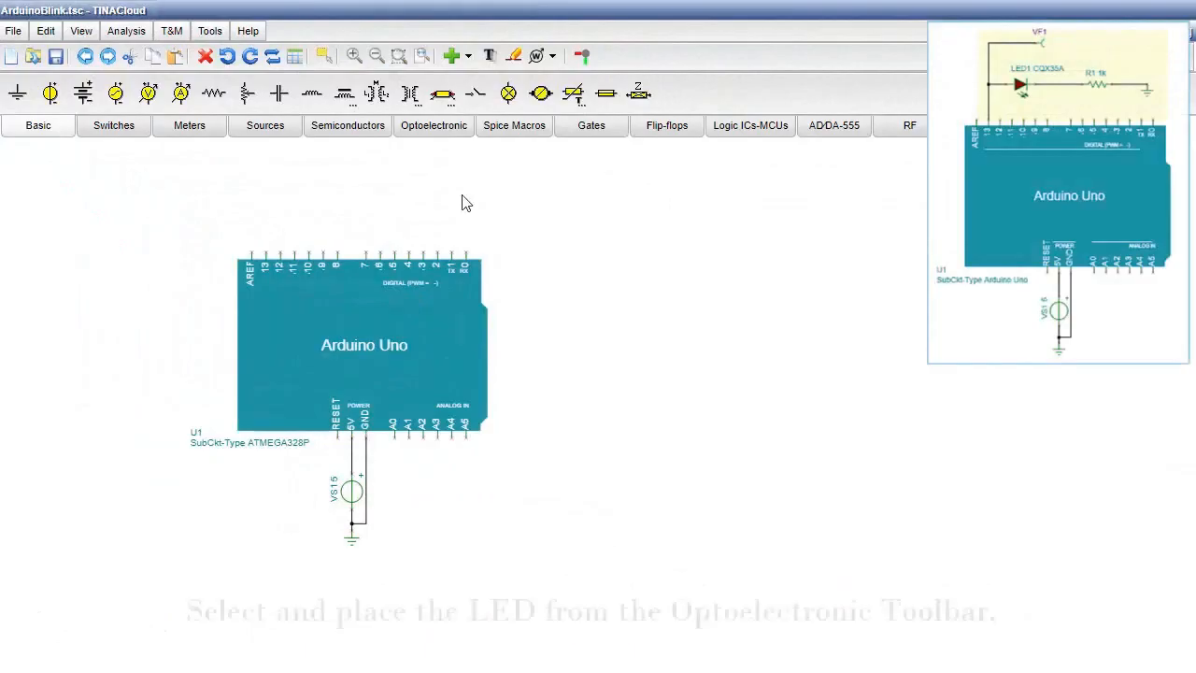
- Insert a plain LED from the LEDs list and place it above the board's digital pins
{"action": "left_click", "coordinate": [437, 129]}
{"action": "left_click", "coordinate": [51, 95]}
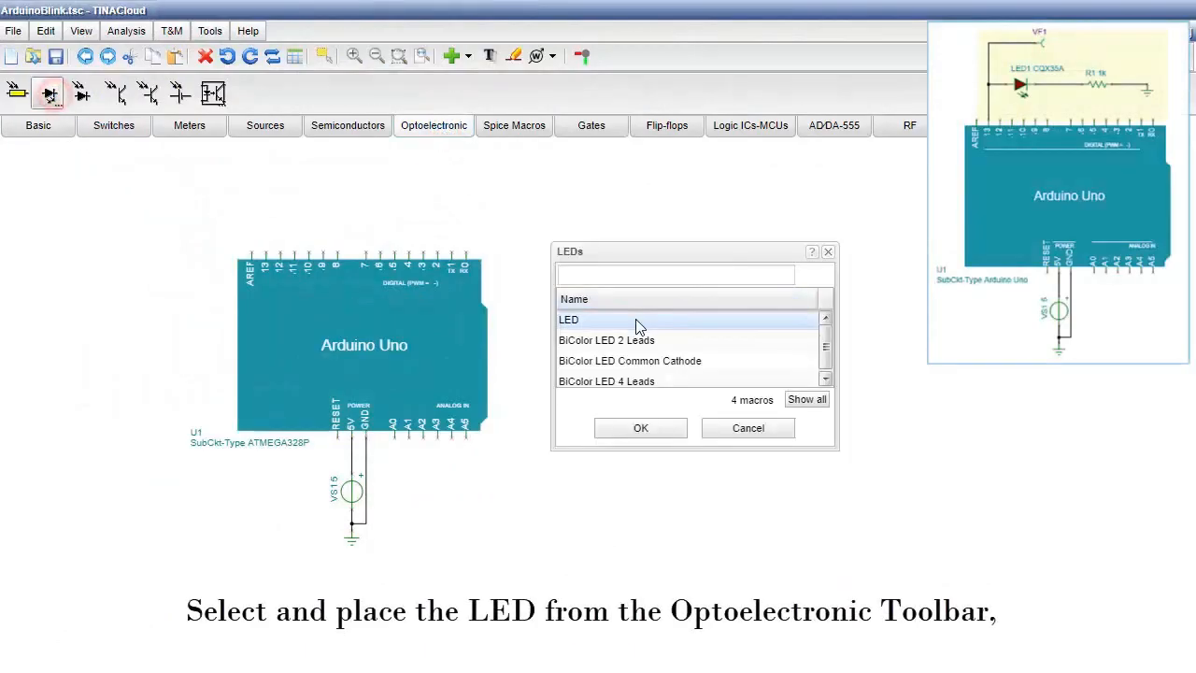
{"action": "left_click", "coordinate": [636, 320]}
{"action": "left_click", "coordinate": [639, 438]}
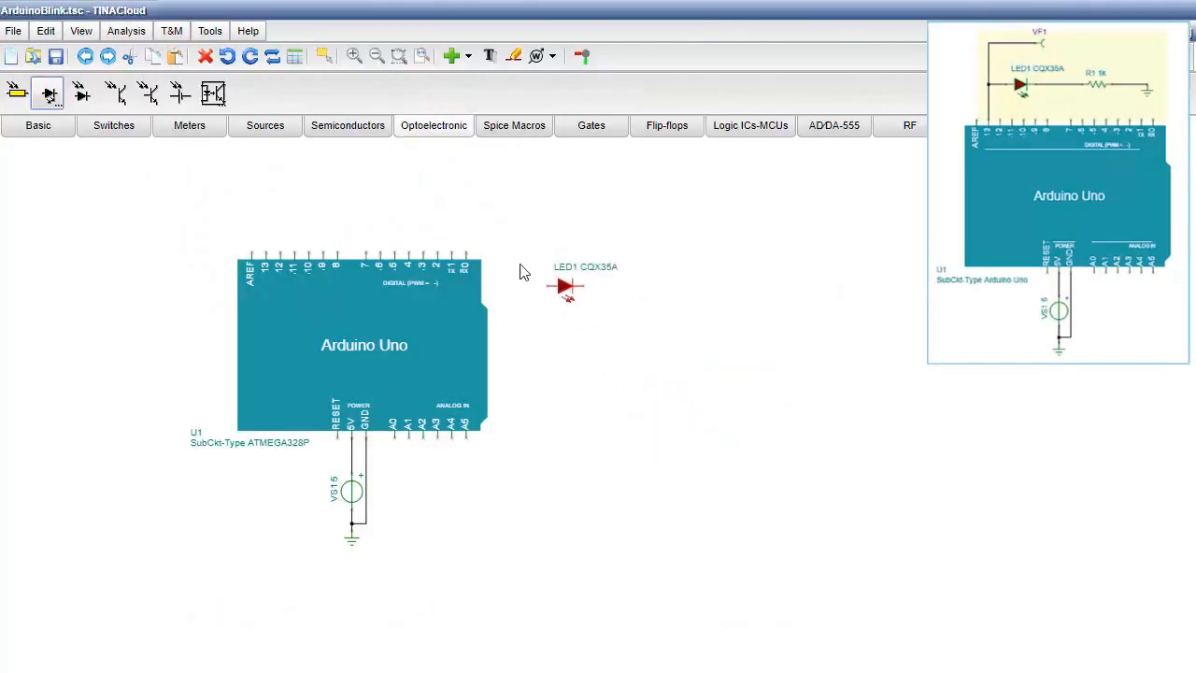
{"action": "left_click", "coordinate": [291, 219]}
- Place a 1k resistor and a ground in line beside the LED above the board
{"action": "left_click", "coordinate": [38, 126]}
{"action": "left_click", "coordinate": [214, 93]}
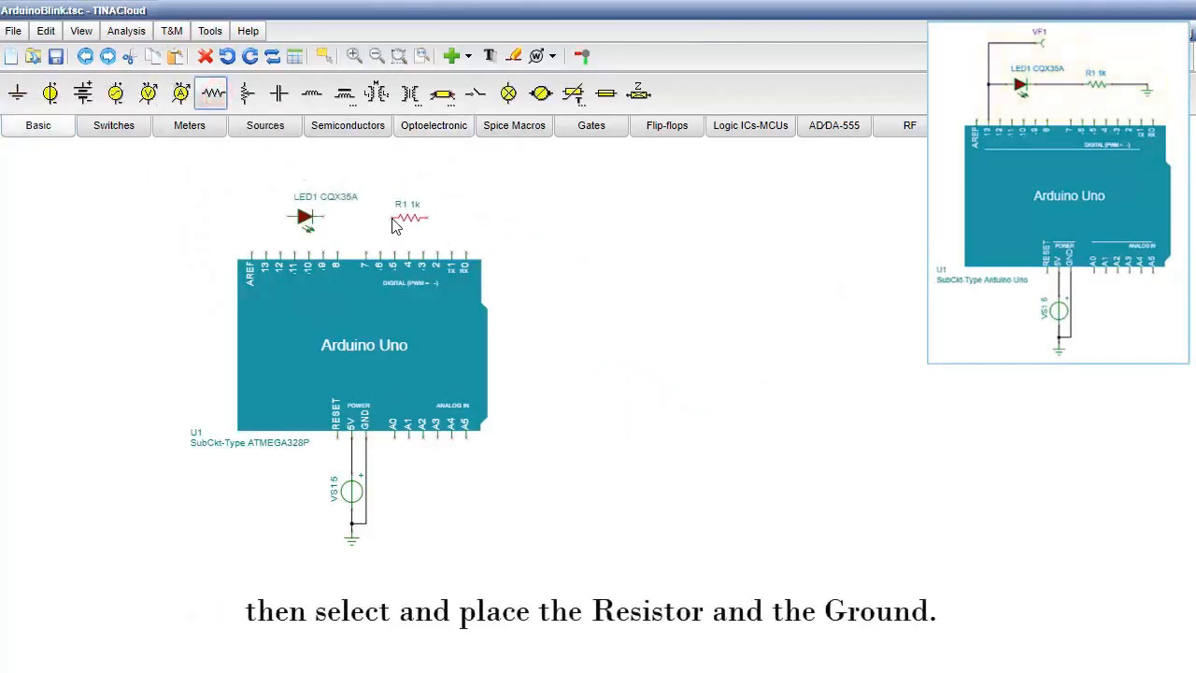
{"action": "left_click", "coordinate": [383, 221]}
{"action": "left_click", "coordinate": [460, 220]}
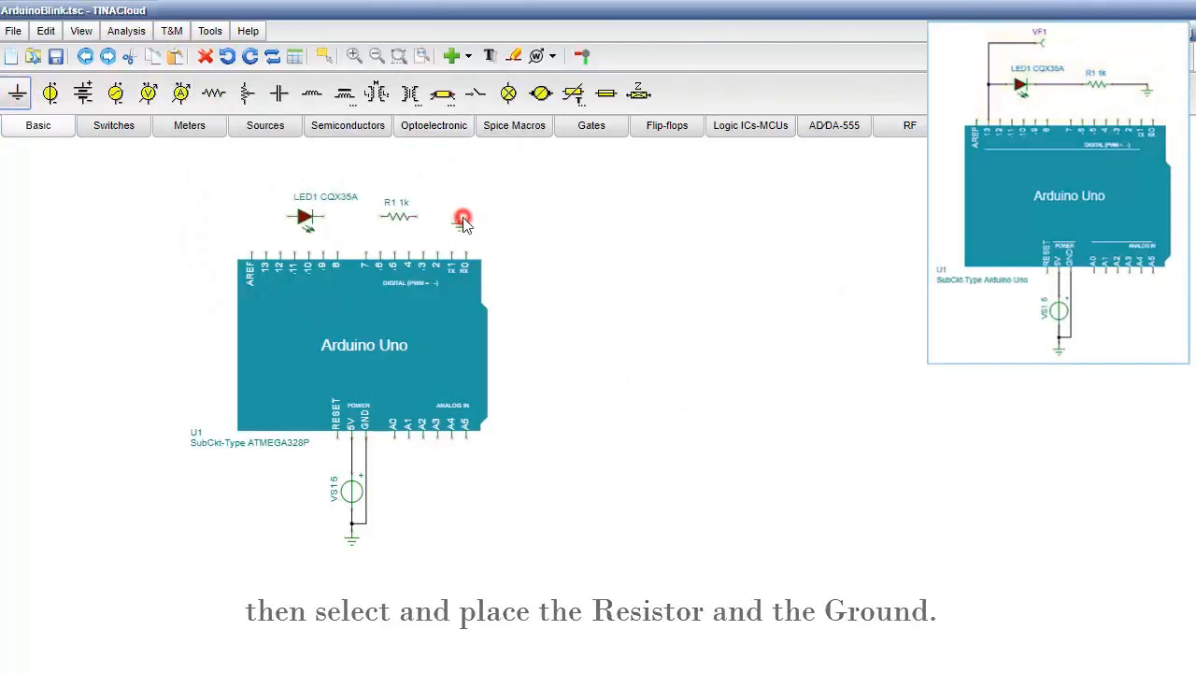
- Place a voltage pin above the LED, then wire the LED, resistor and ground in series from pin 13 and connect the voltage pin to pin 13
{"action": "left_click", "coordinate": [187, 131]}
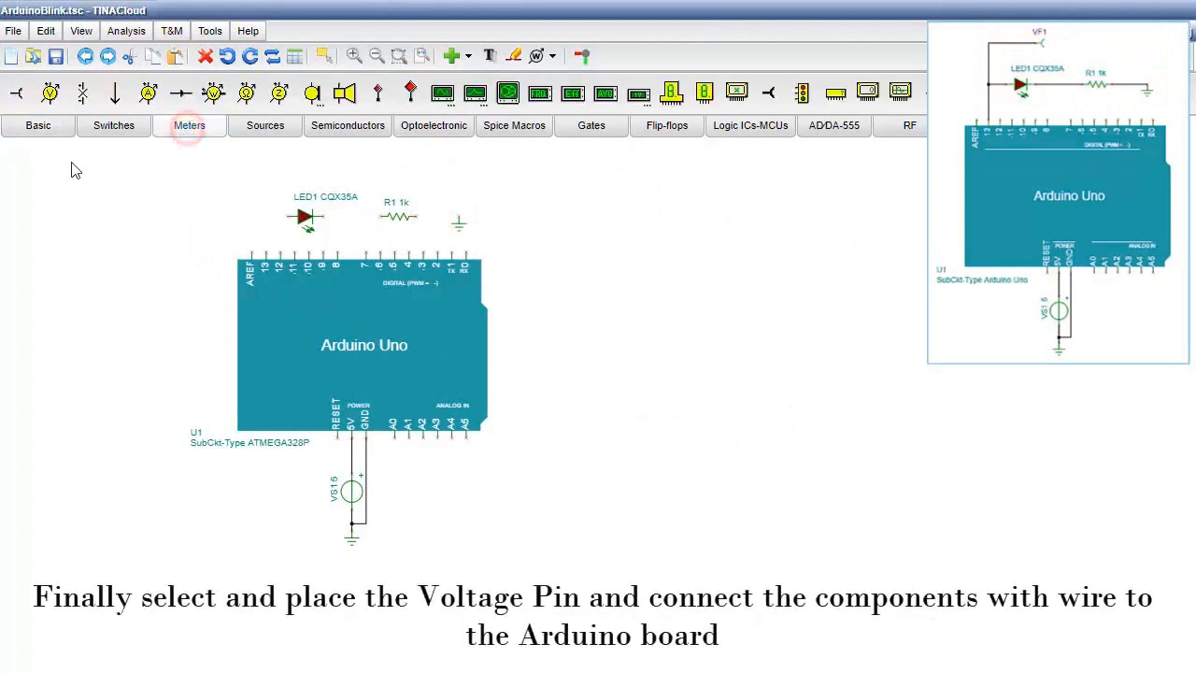
{"action": "left_click", "coordinate": [17, 93]}
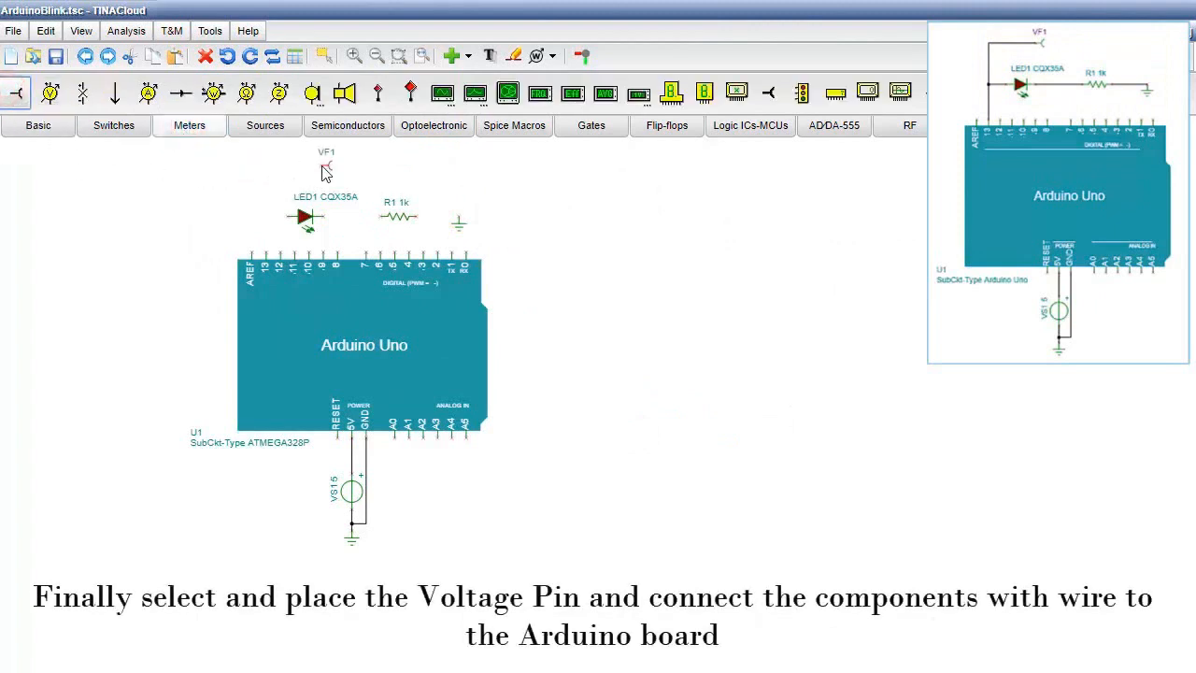
{"action": "left_click", "coordinate": [322, 166]}
{"action": "mouse_move", "coordinate": [287, 217]}
{"action": "left_mouse_down"}
{"action": "mouse_move", "coordinate": [267, 217]}
{"action": "mouse_move", "coordinate": [266, 253]}
{"action": "left_mouse_up"}
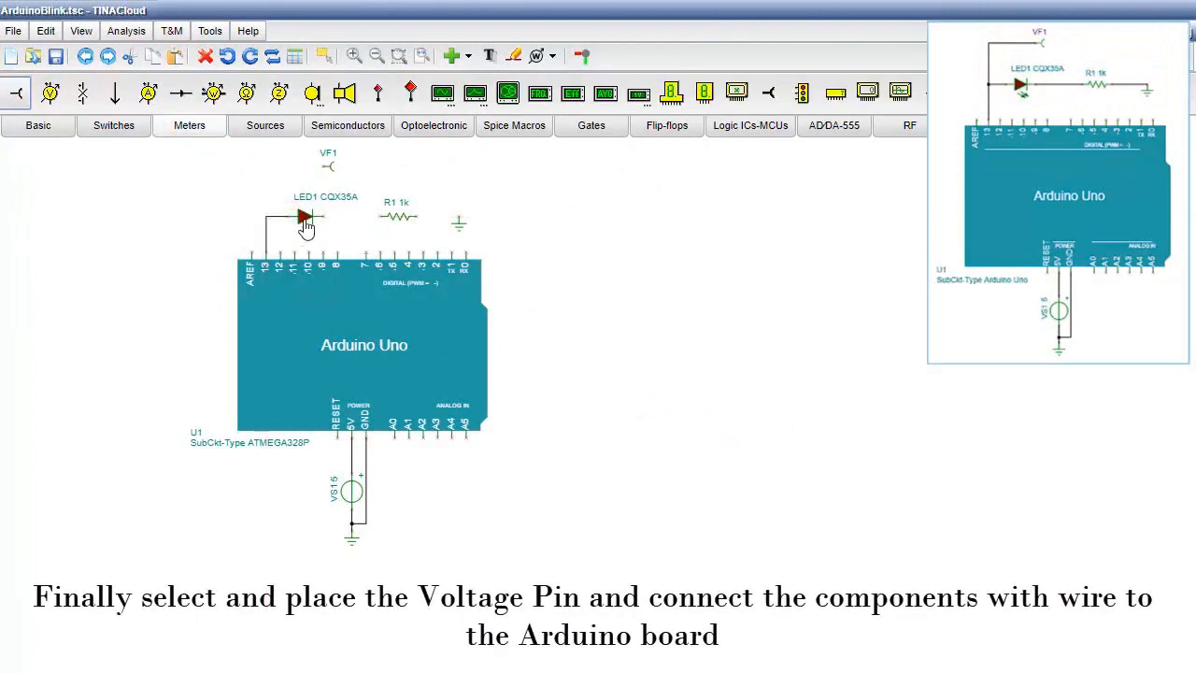
{"action": "left_click_drag", "start_coordinate": [323, 217], "coordinate": [458, 218]}
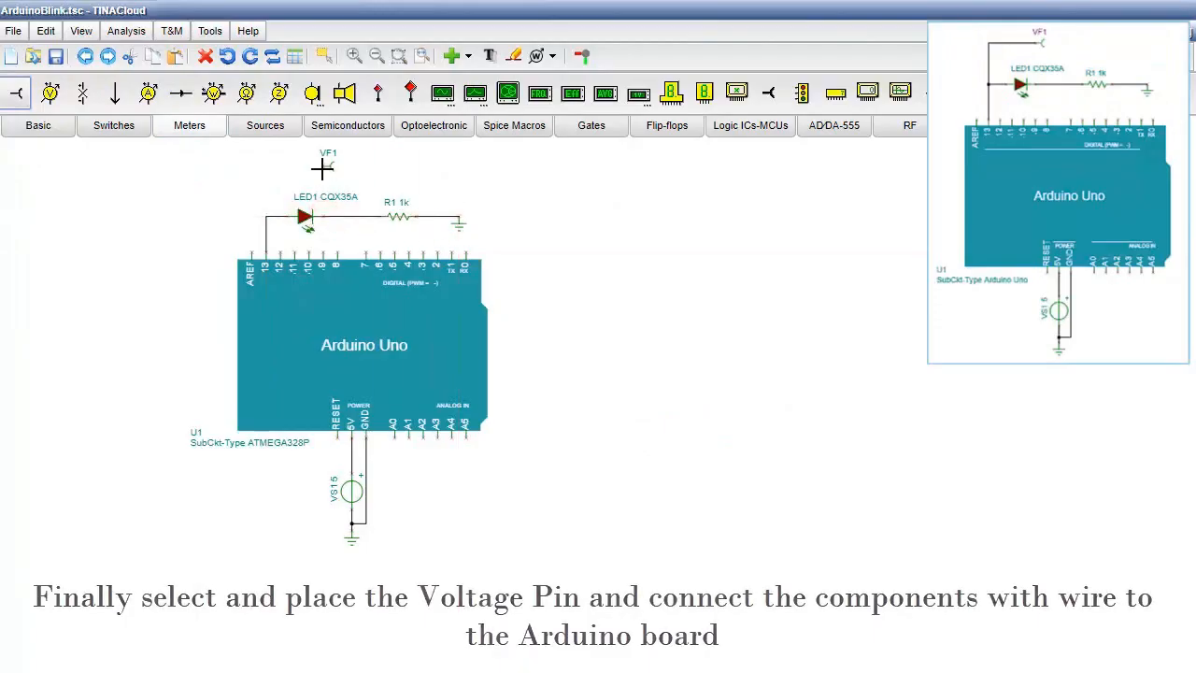
{"action": "left_click_drag", "start_coordinate": [322, 167], "coordinate": [266, 217]}
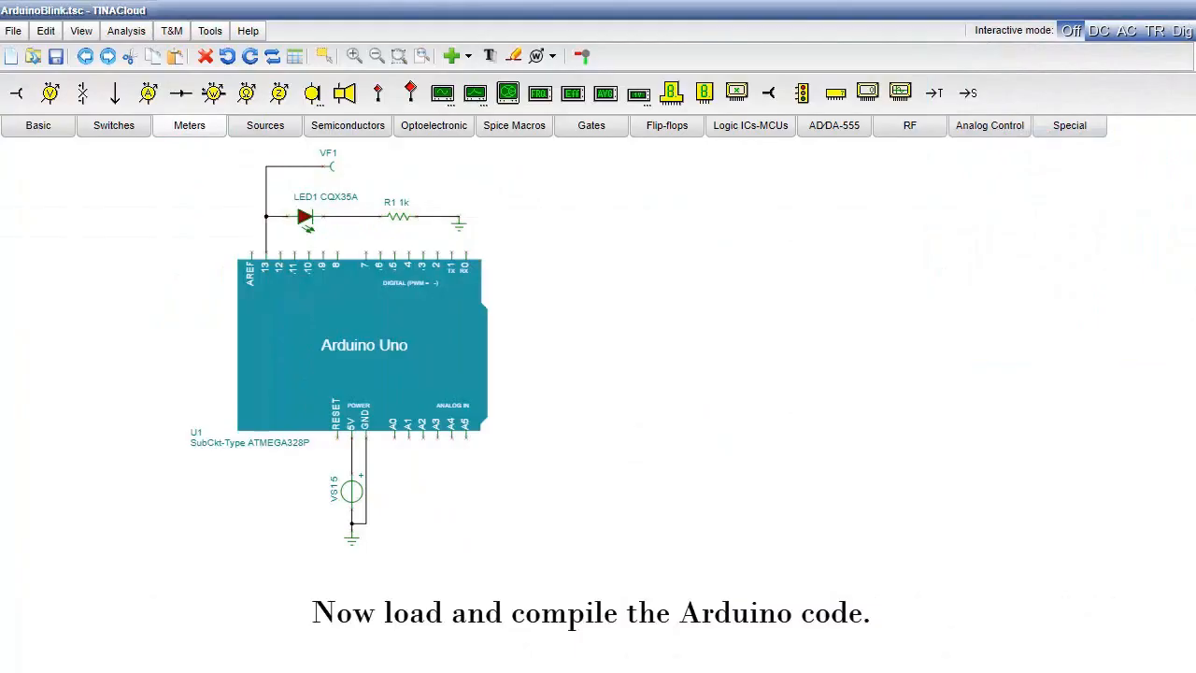
- Open the Arduino board's MCU code and add the blink.ino file from the Downloads blink folder
{"action": "double_click", "coordinate": [397, 370]}
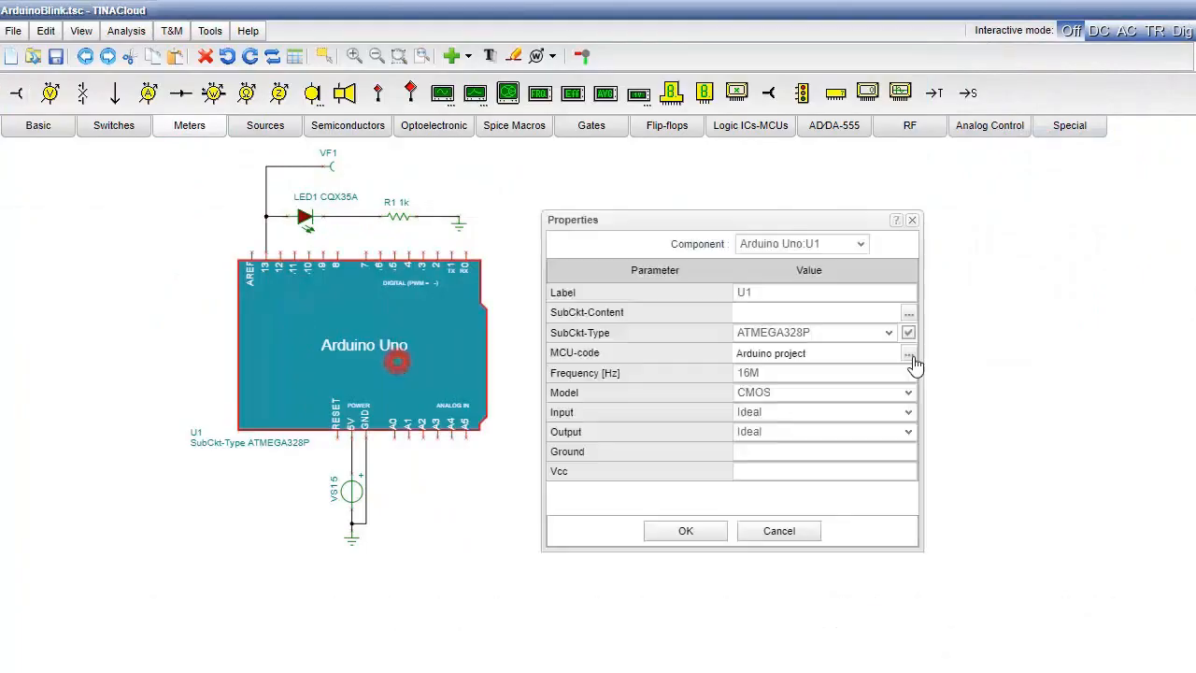
{"action": "left_click", "coordinate": [910, 359]}
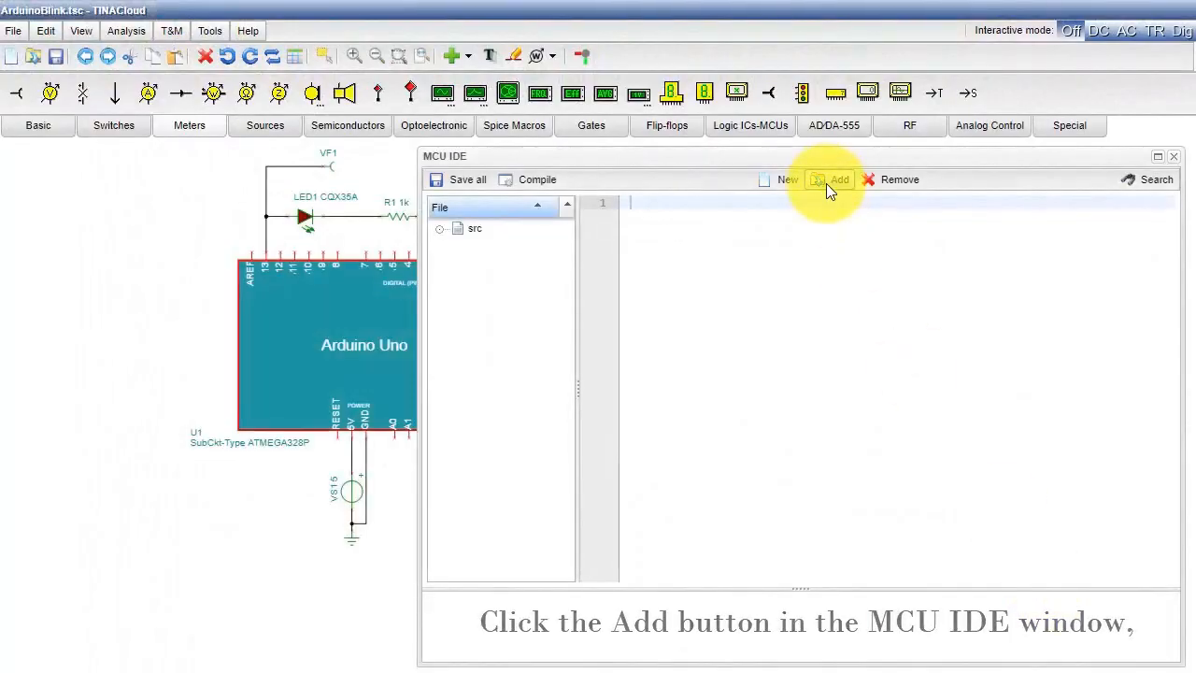
{"action": "left_click", "coordinate": [828, 187]}
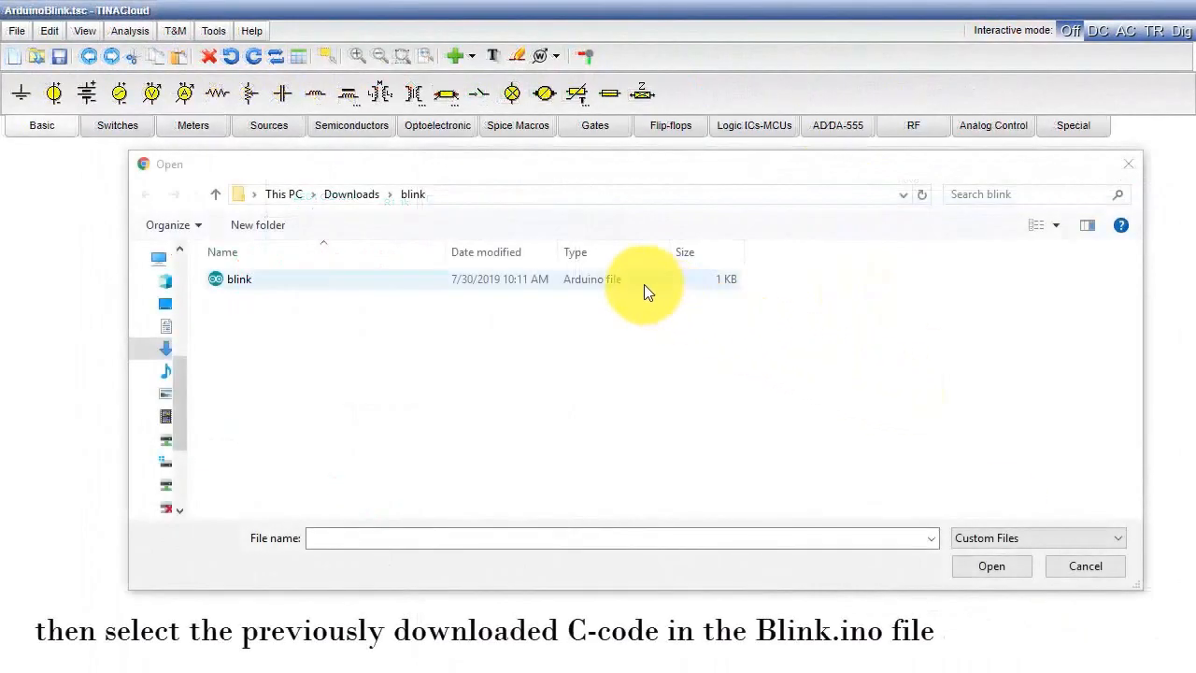
{"action": "left_click", "coordinate": [643, 284]}
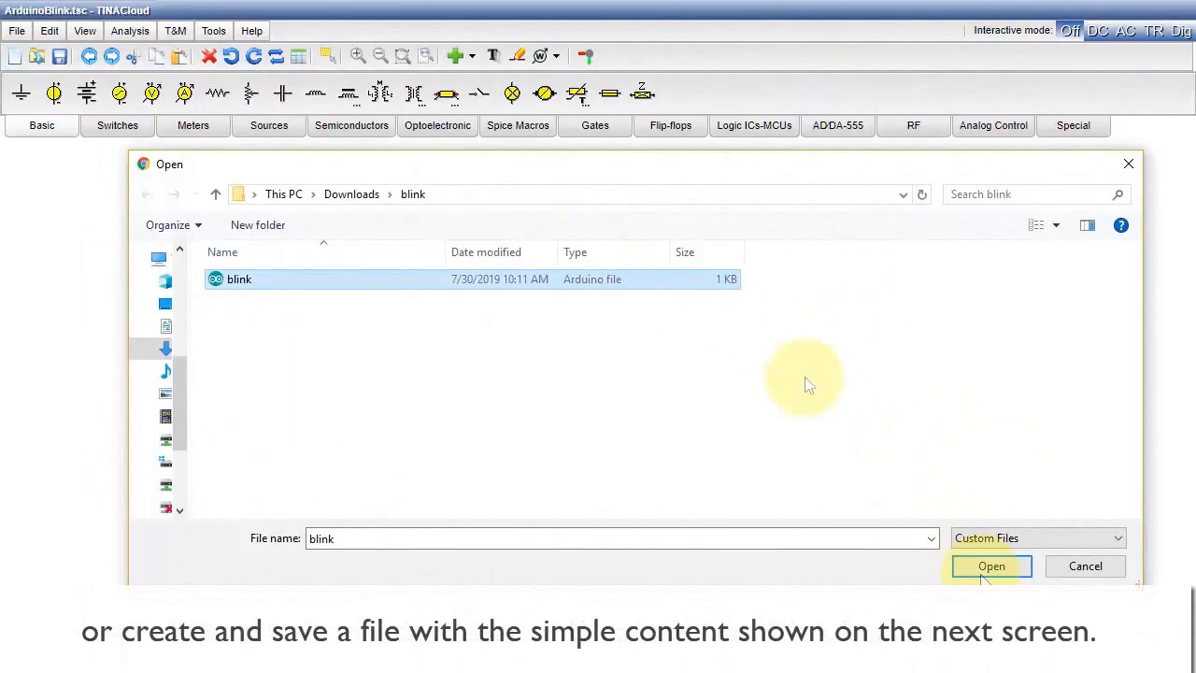
{"action": "left_click", "coordinate": [989, 568]}
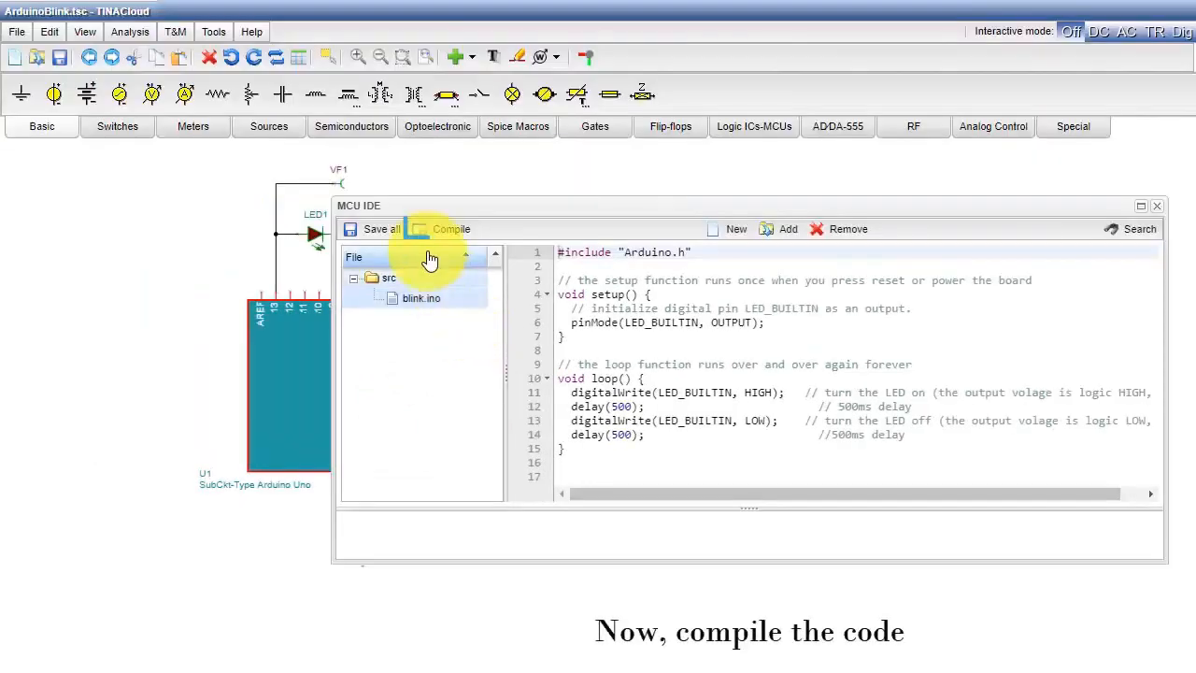
- Compile the blink.ino code, save all project files and apply the Arduino board's properties
{"action": "left_click", "coordinate": [378, 171]}
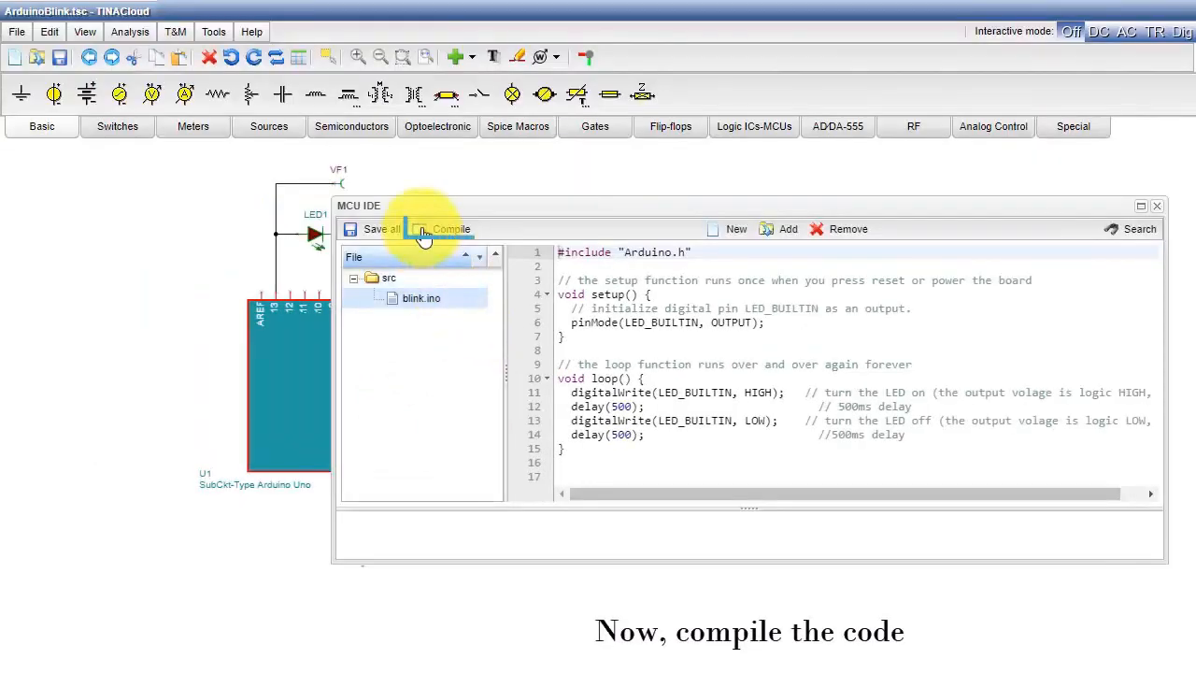
{"action": "left_click", "coordinate": [351, 232]}
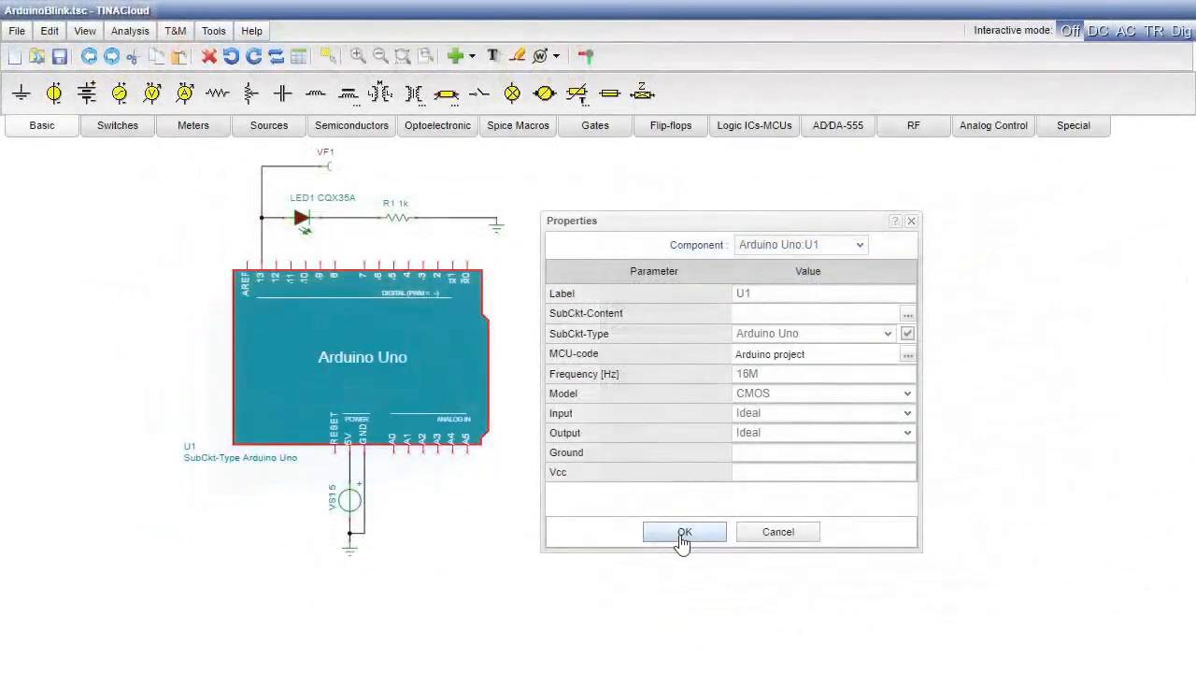
{"action": "left_click", "coordinate": [684, 533]}
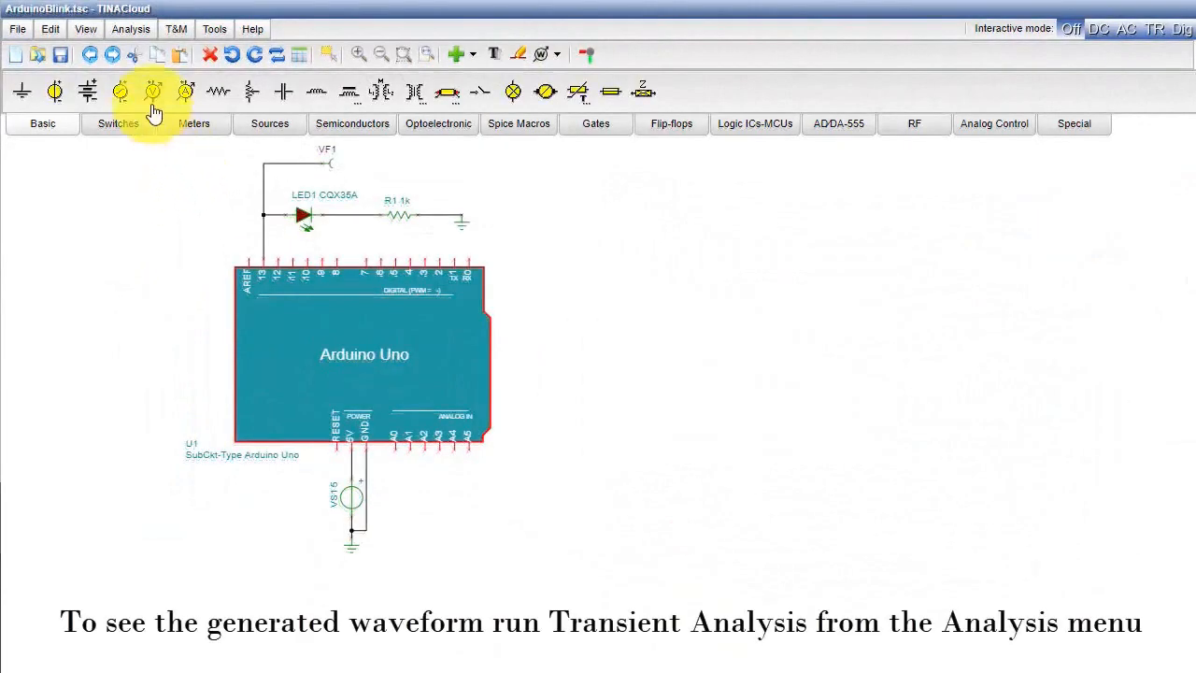
- Run a Transient analysis of the blink circuit with the end display at 2 s, and close the resulting diagram
{"action": "left_click", "coordinate": [132, 32]}
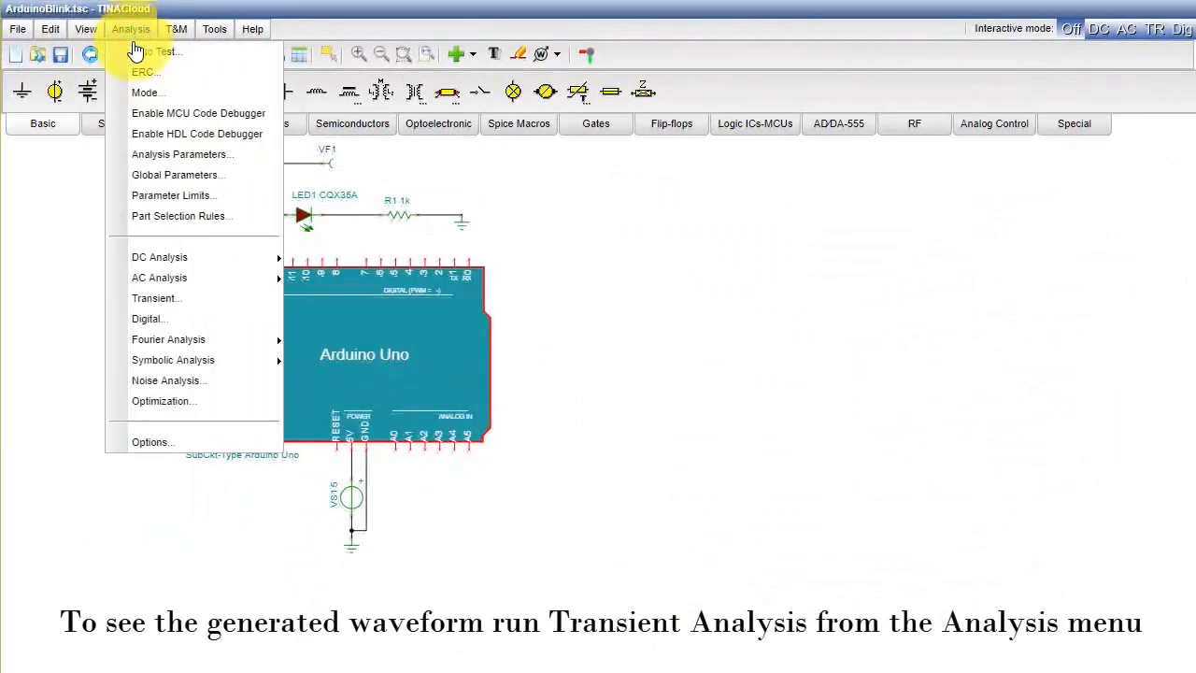
{"action": "left_click", "coordinate": [183, 299]}
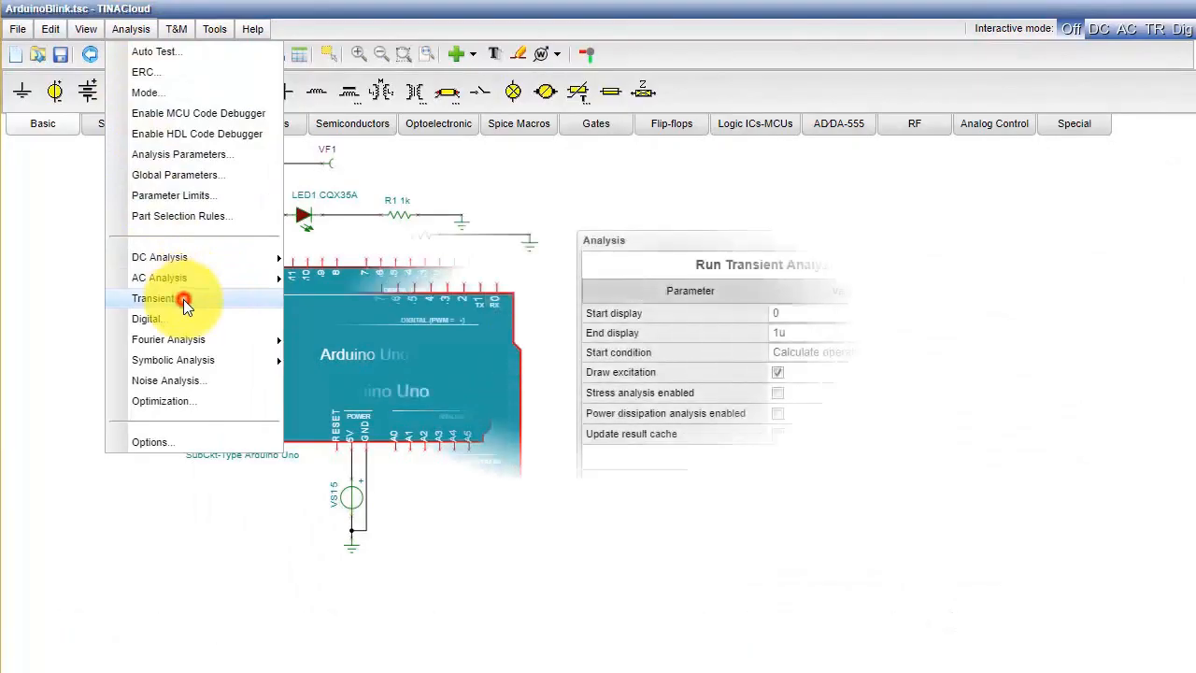
{"action": "left_click", "coordinate": [831, 332]}
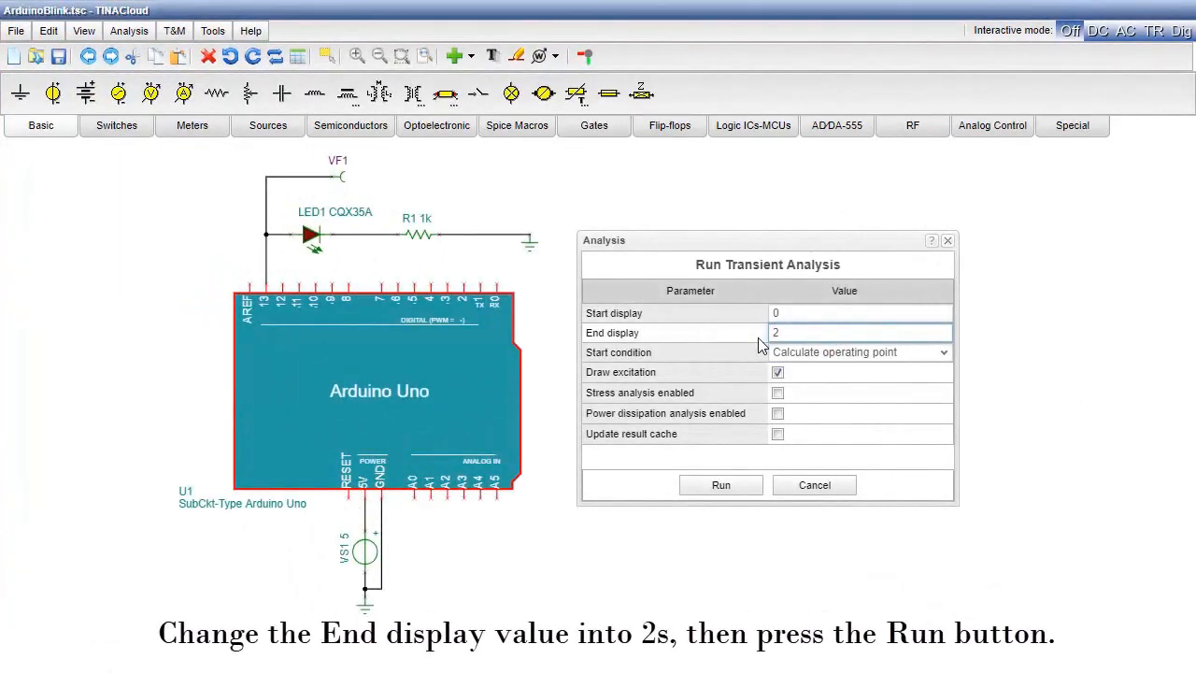
{"action": "type", "text": "2"}
{"action": "left_click", "coordinate": [721, 486]}
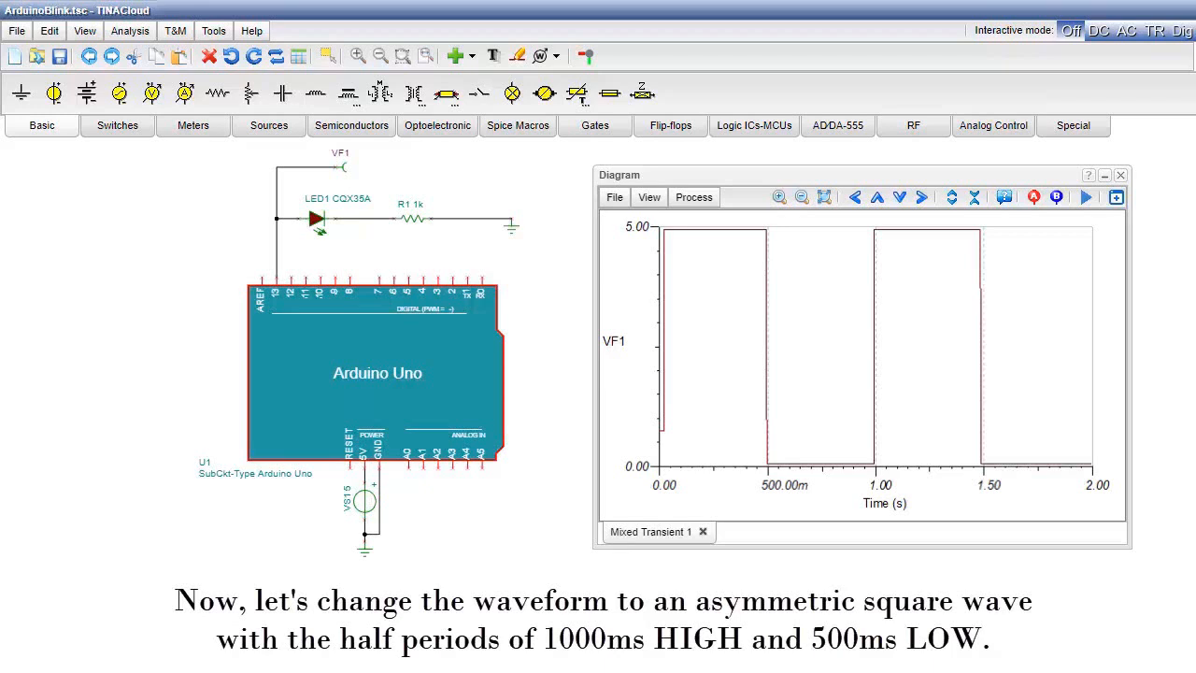
{"action": "left_click", "coordinate": [1120, 175]}
- In the Arduino board's MCU code, change the delay after the LED turns on to 1000 and update its comment to 1000ms
{"action": "double_click", "coordinate": [395, 379]}
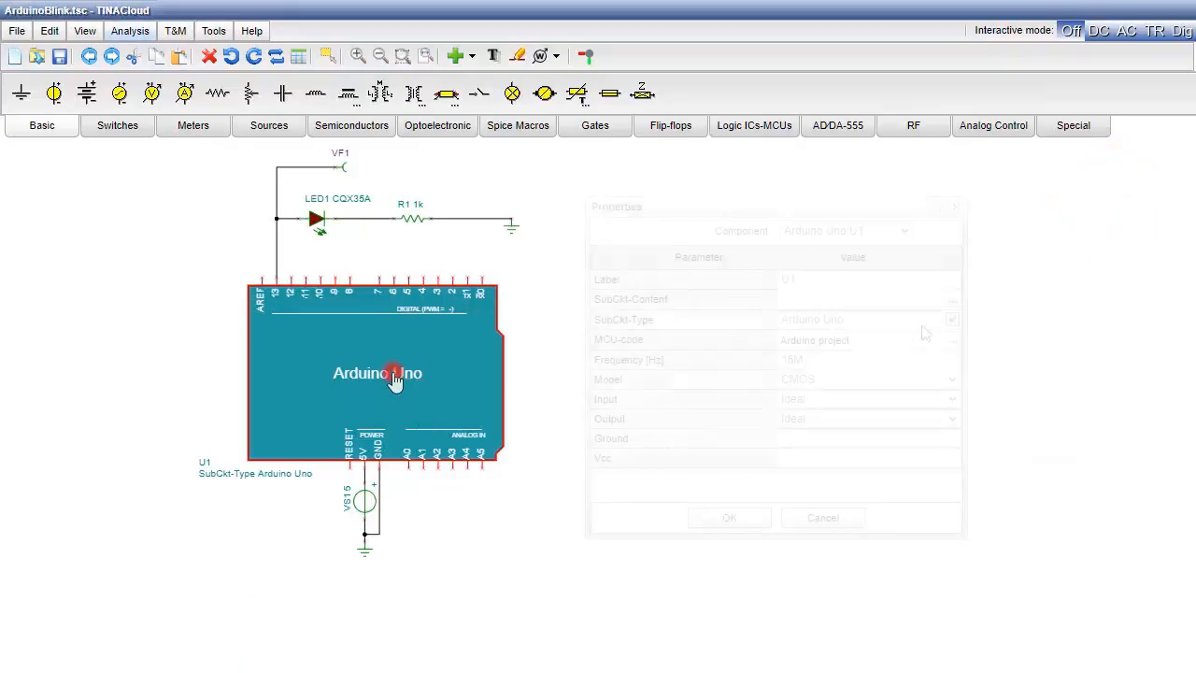
{"action": "left_click", "coordinate": [953, 342]}
{"action": "left_click", "coordinate": [631, 405]}
{"action": "left_click_drag", "start_coordinate": [631, 405], "coordinate": [615, 405]}
{"action": "type", "text": "1000"}
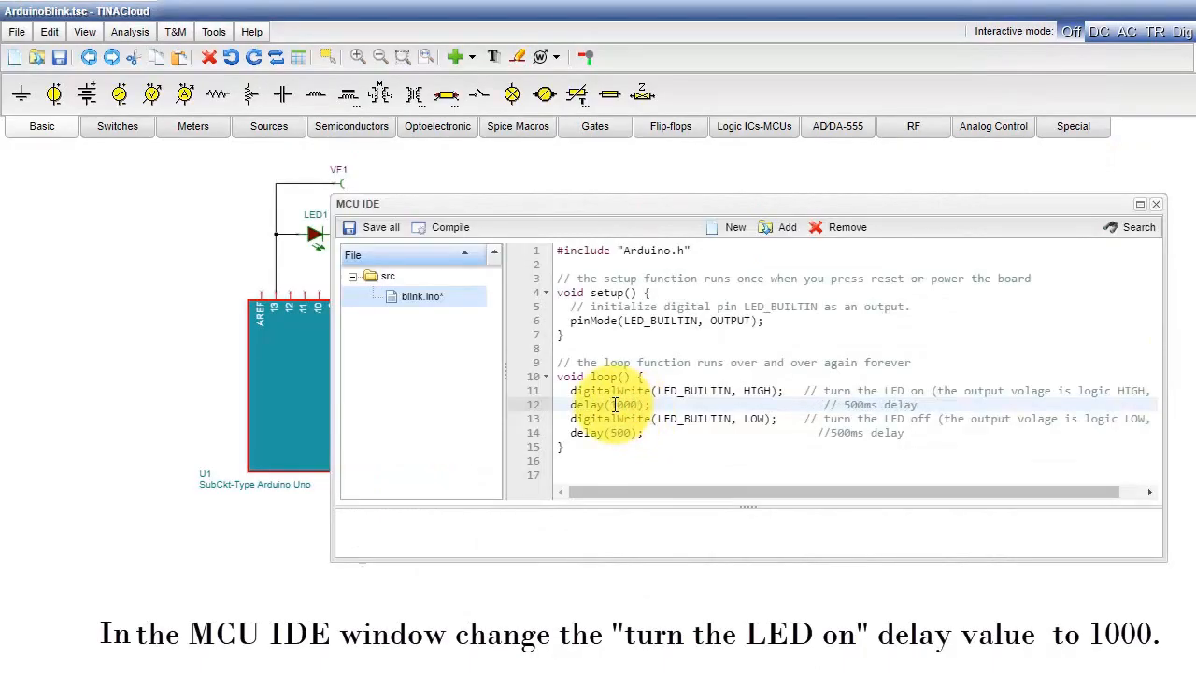
{"action": "left_click_drag", "start_coordinate": [865, 405], "coordinate": [848, 403]}
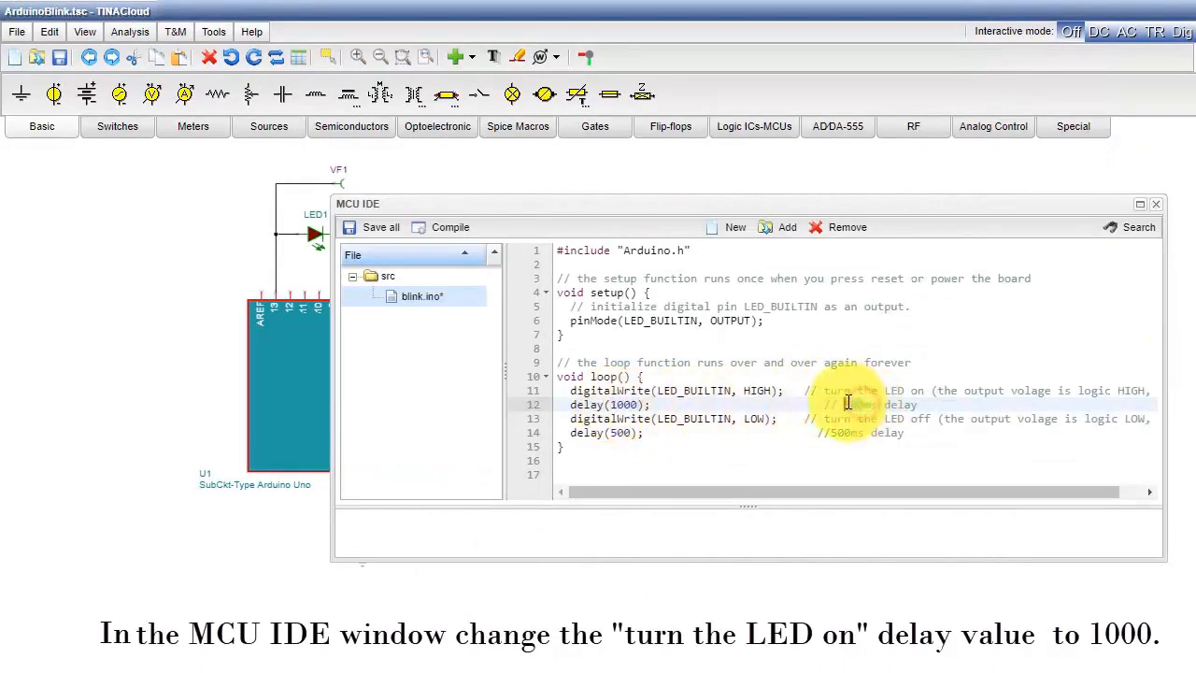
{"action": "type", "text": "1000"}
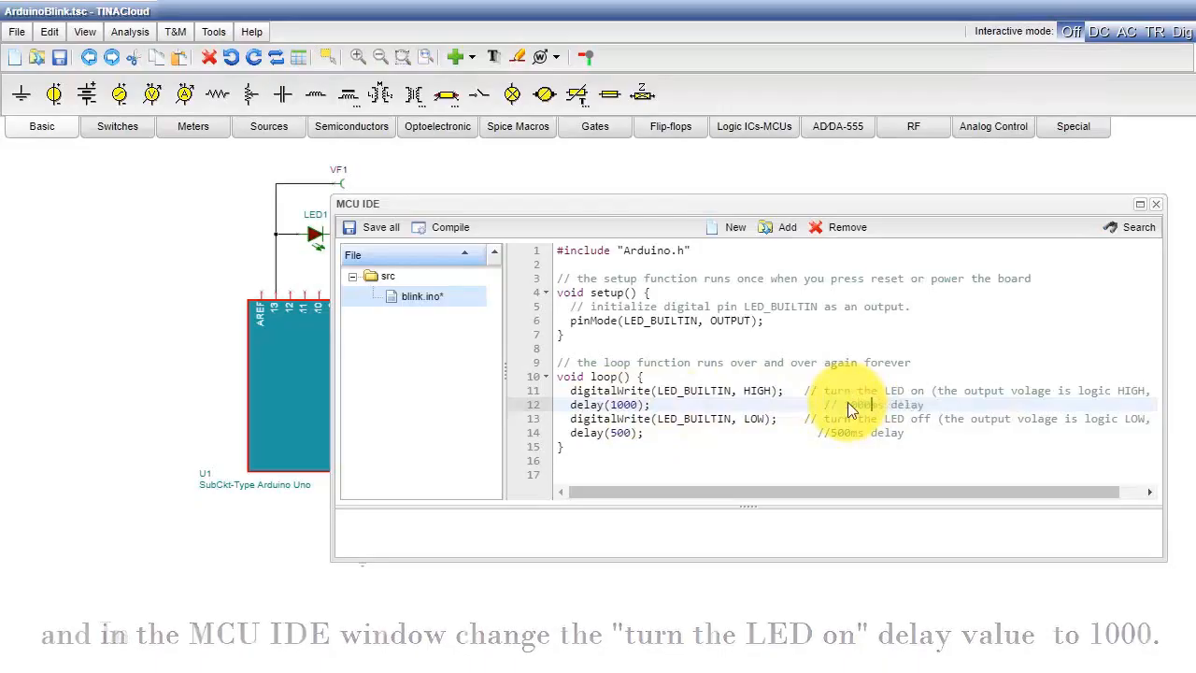
- Compile the modified blink.ino code, save all files and apply the Arduino board's properties
{"action": "left_click", "coordinate": [421, 234]}
{"action": "left_click", "coordinate": [348, 228]}
{"action": "left_click", "coordinate": [1156, 204]}
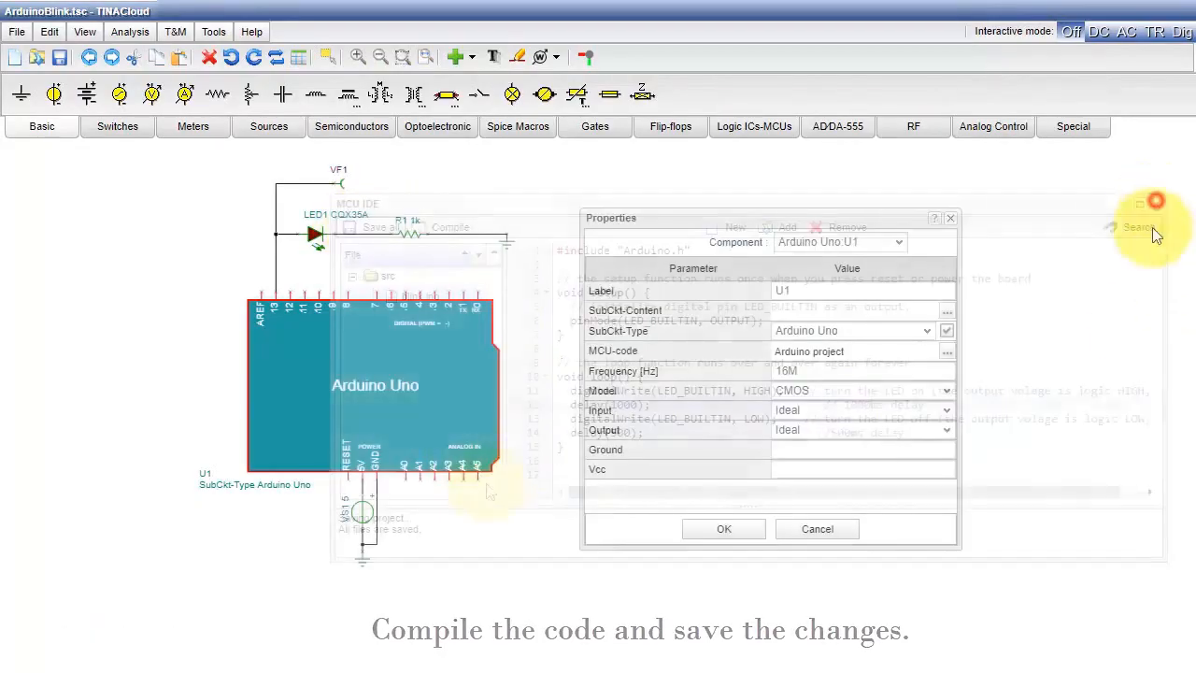
{"action": "left_click", "coordinate": [757, 534]}
- Rerun the Transient analysis from 0 to 2 s with the modified blink code
{"action": "left_click", "coordinate": [130, 31]}
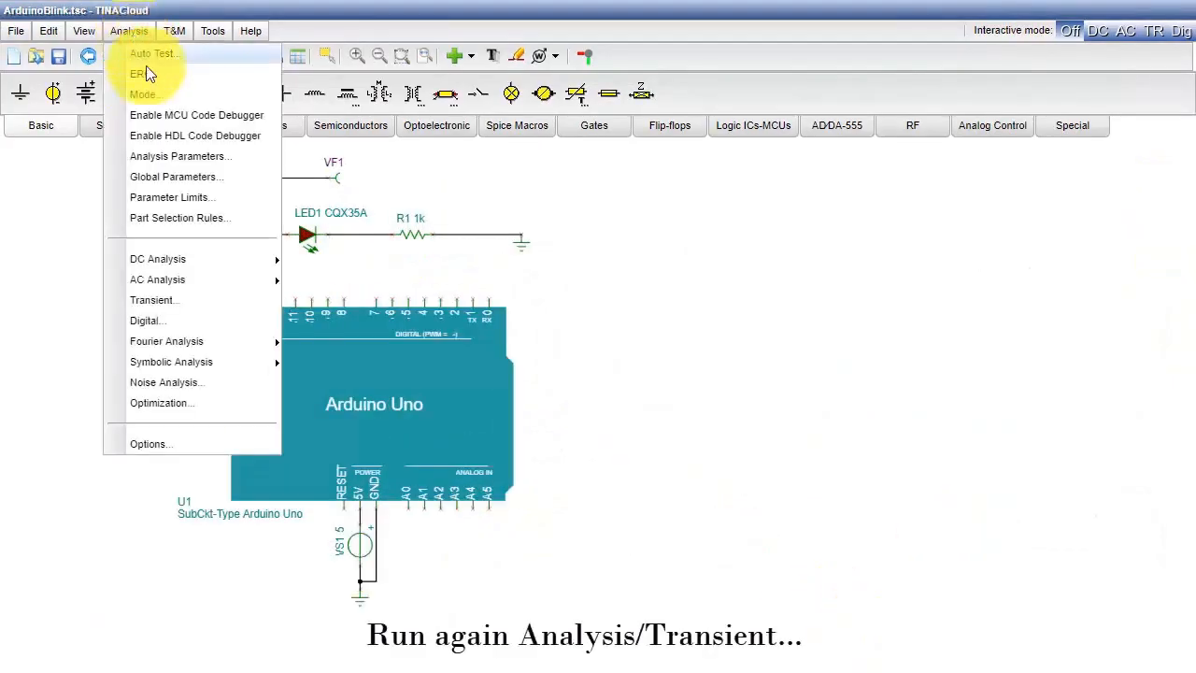
{"action": "left_click", "coordinate": [214, 299]}
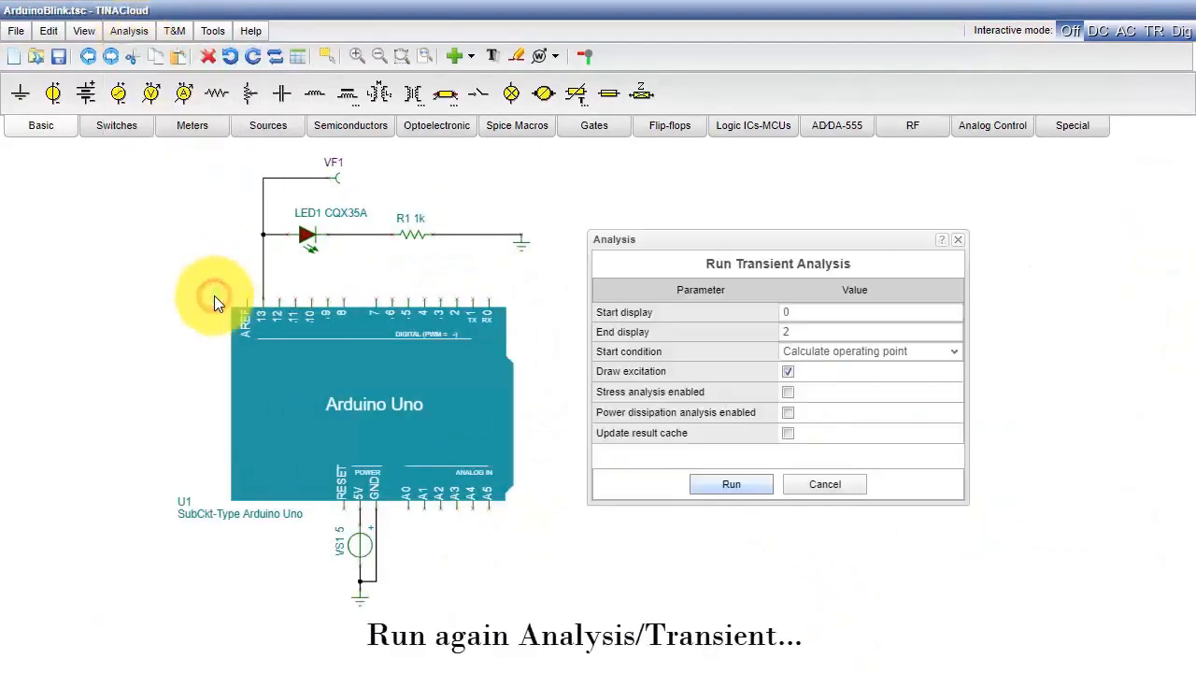
{"action": "left_click", "coordinate": [720, 491]}
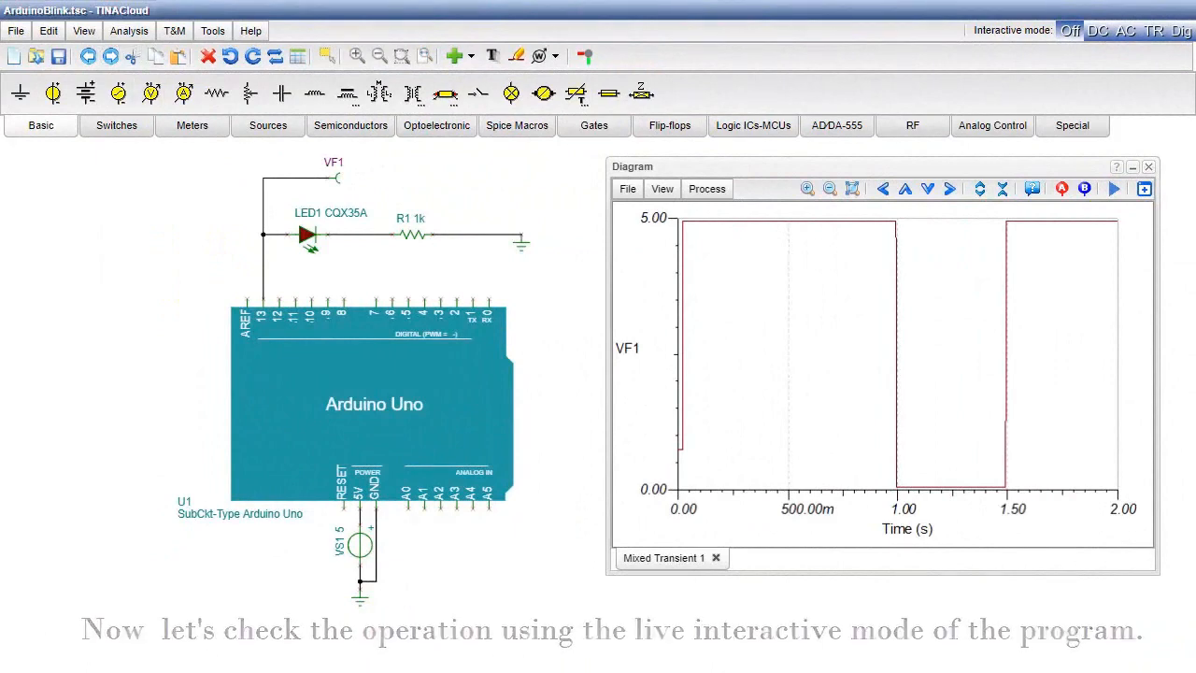
- Set the interactive mode's simulation time unit to 1 s, then clear away the diagram and start the live transient (TR) simulation
{"action": "left_click", "coordinate": [121, 38]}
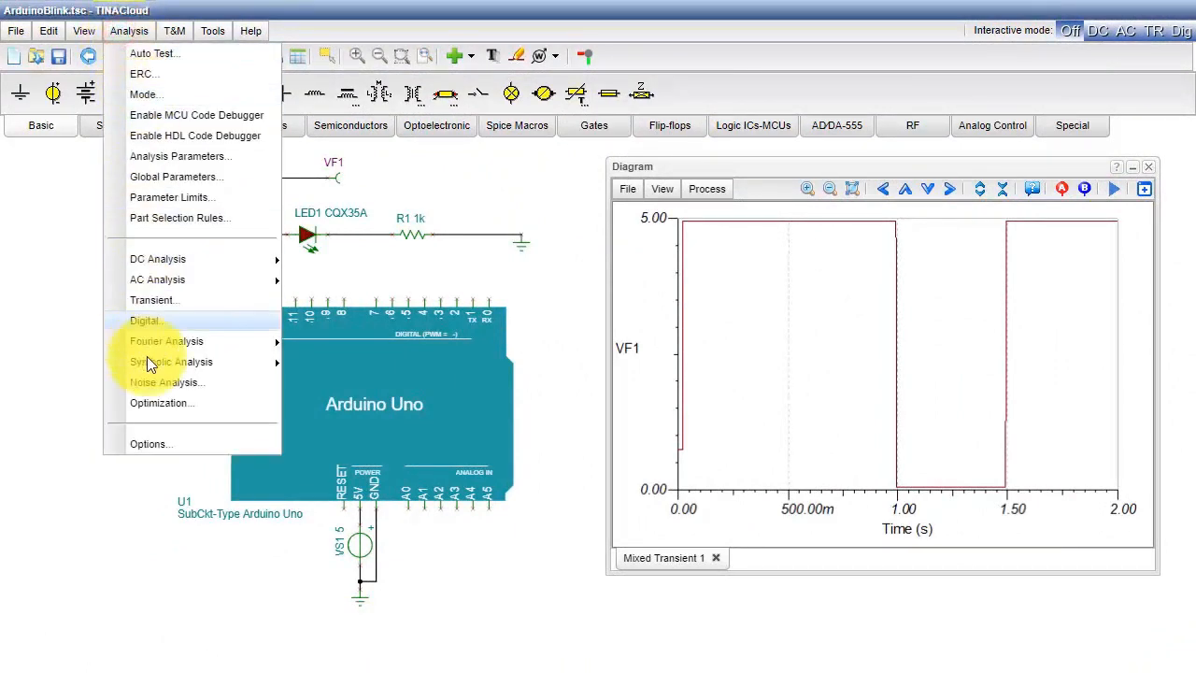
{"action": "left_click", "coordinate": [148, 444]}
{"action": "left_click", "coordinate": [551, 498]}
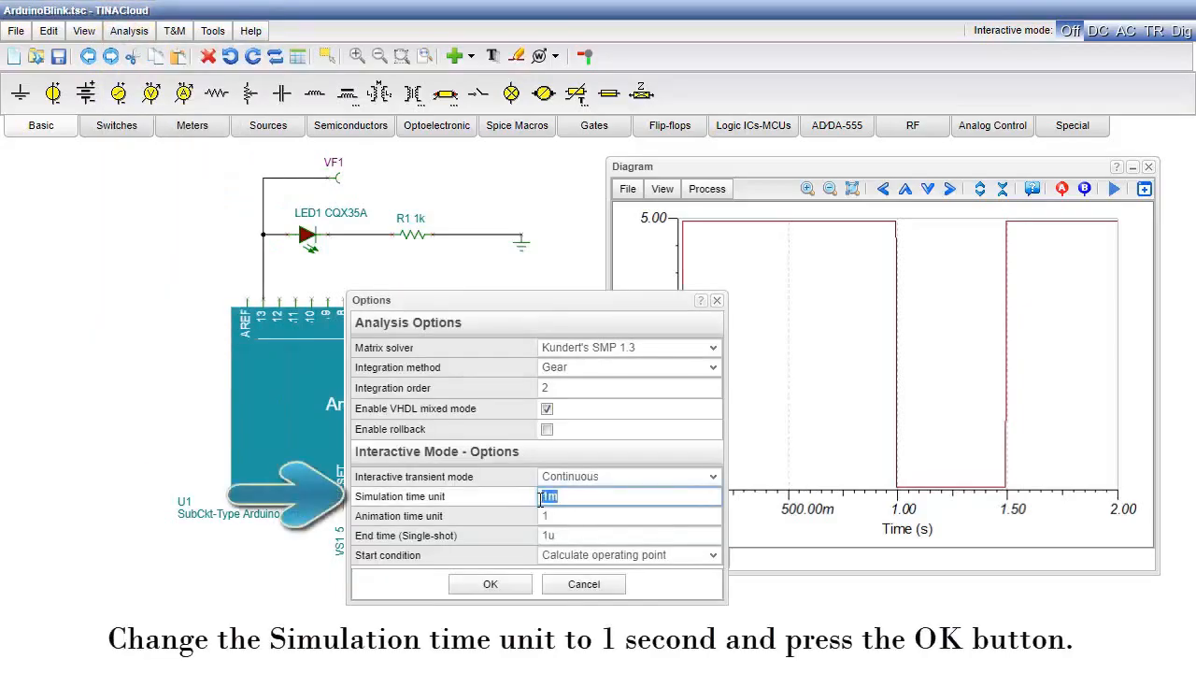
{"action": "type", "text": "1"}
{"action": "left_click", "coordinate": [493, 583]}
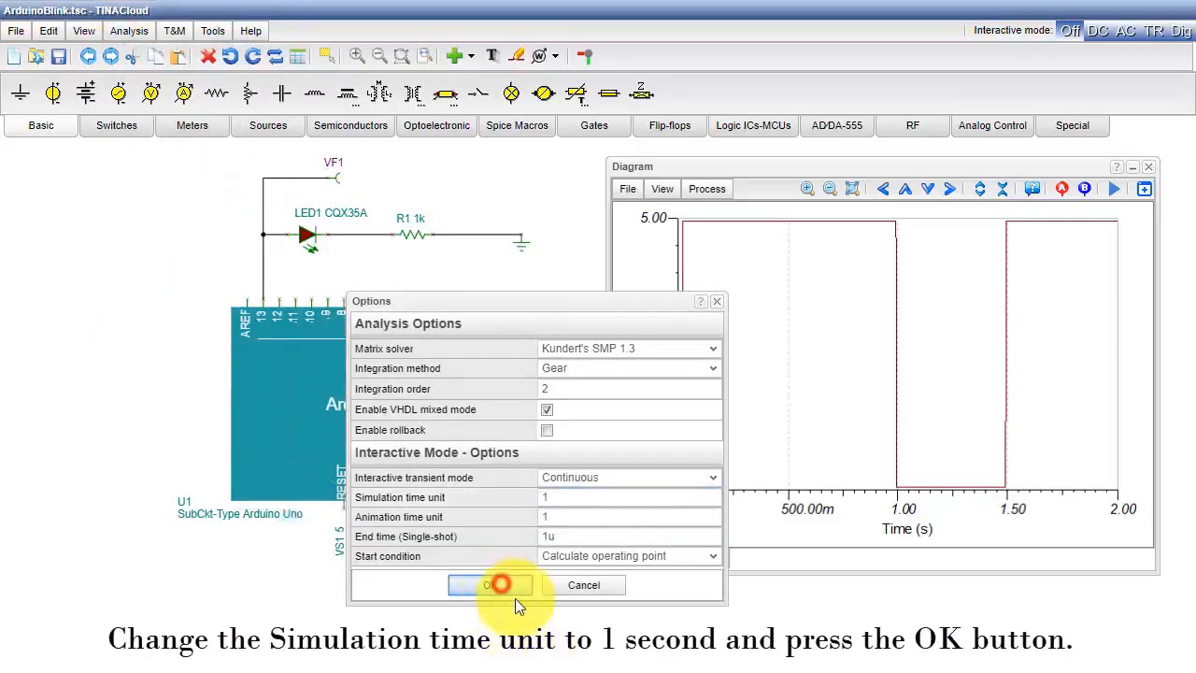
{"action": "left_click", "coordinate": [1149, 167]}
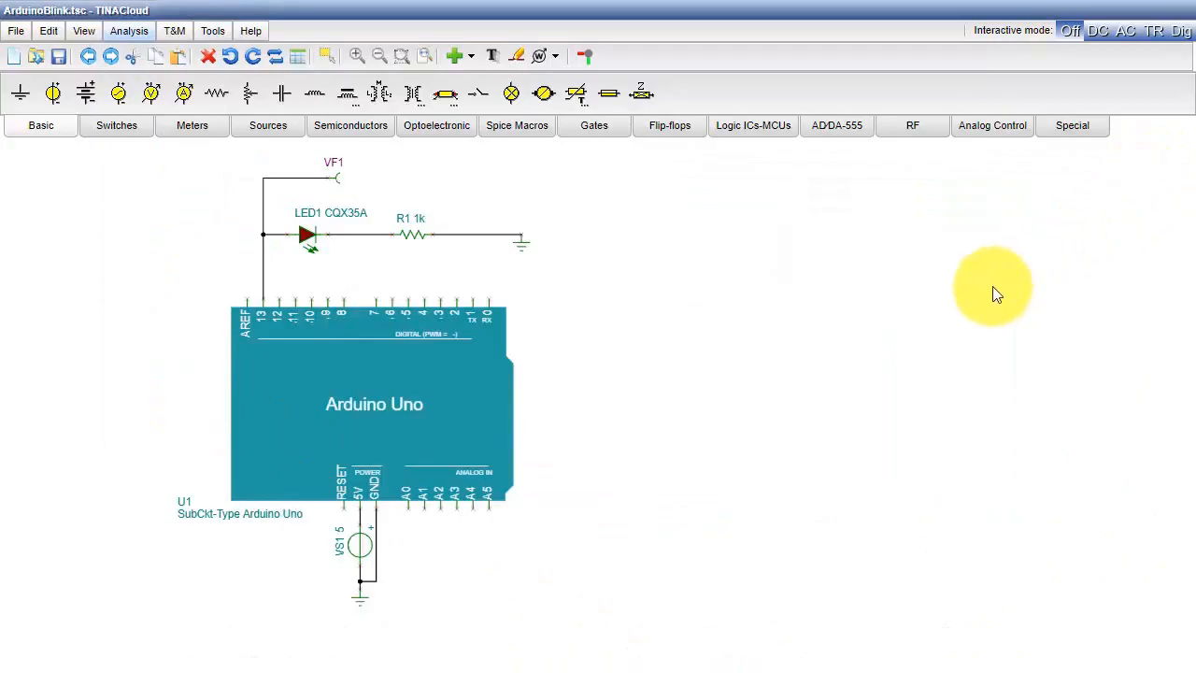
{"action": "left_click", "coordinate": [1153, 32]}
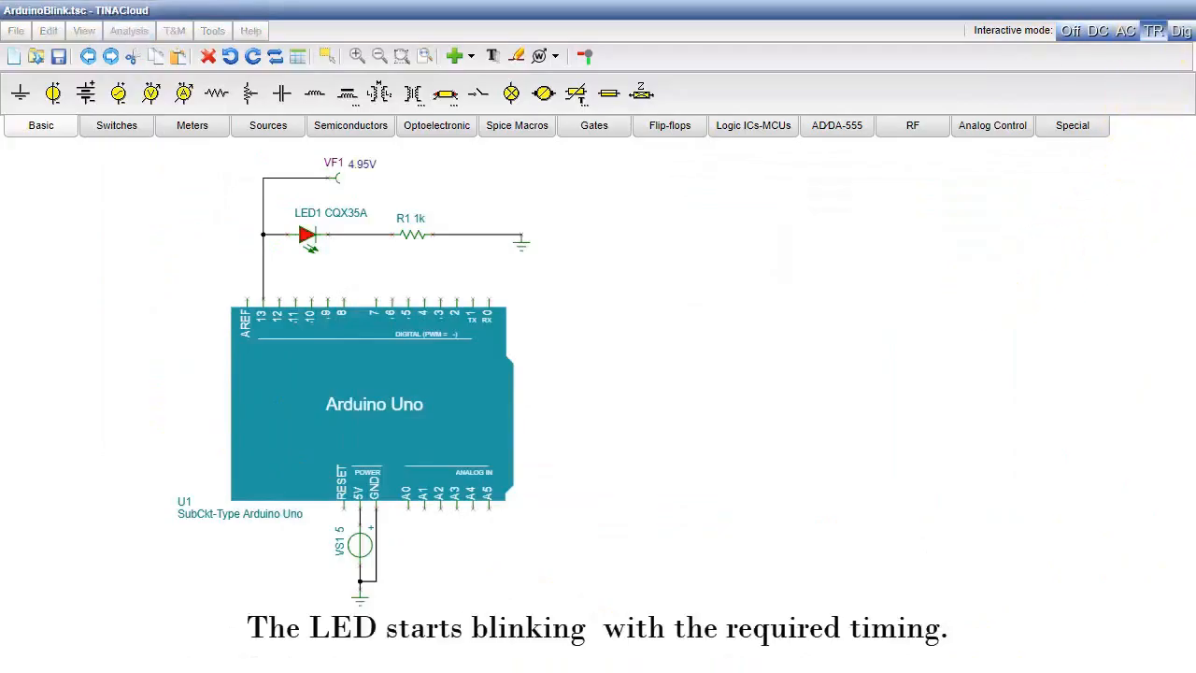